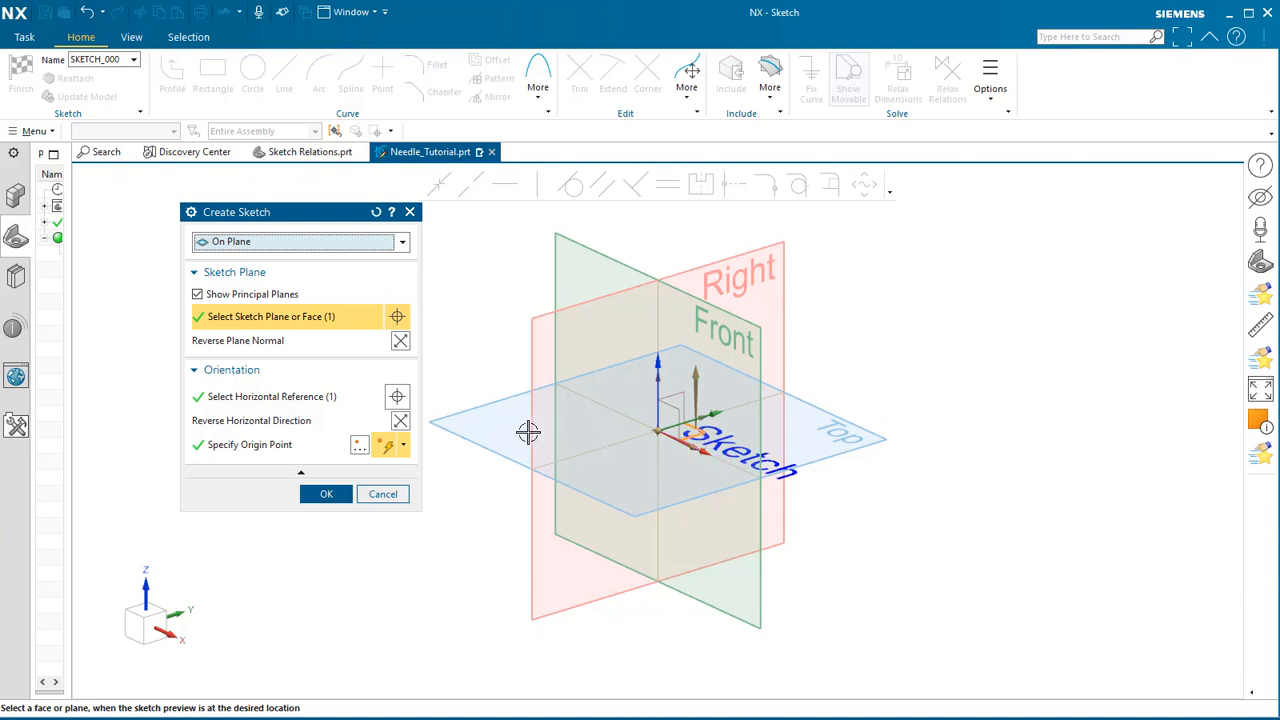
# Create a new sketch on the Top principal plane, keeping the suggested orientation and origin.
pyautogui.click(330, 493)
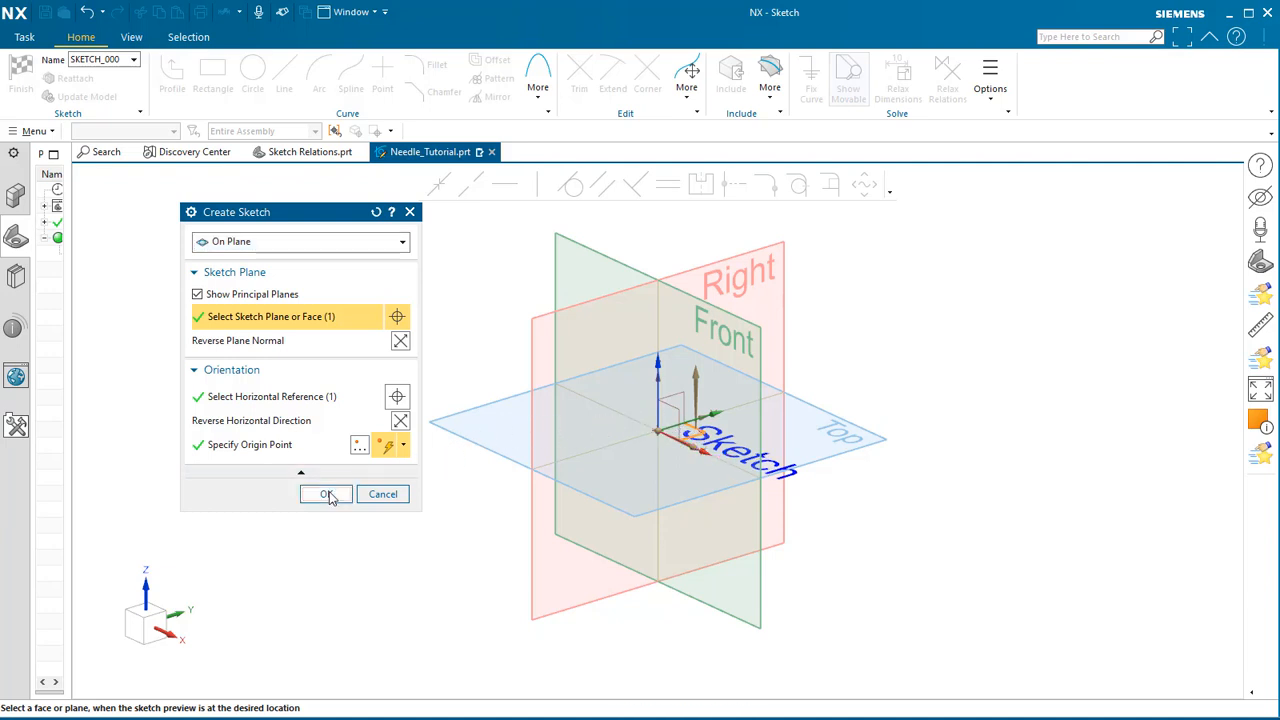
pyautogui.keyDown('shift'); pyautogui.moveTo(710, 505); pyautogui.dragTo(896, 522, button='middle'); pyautogui.keyUp('shift')
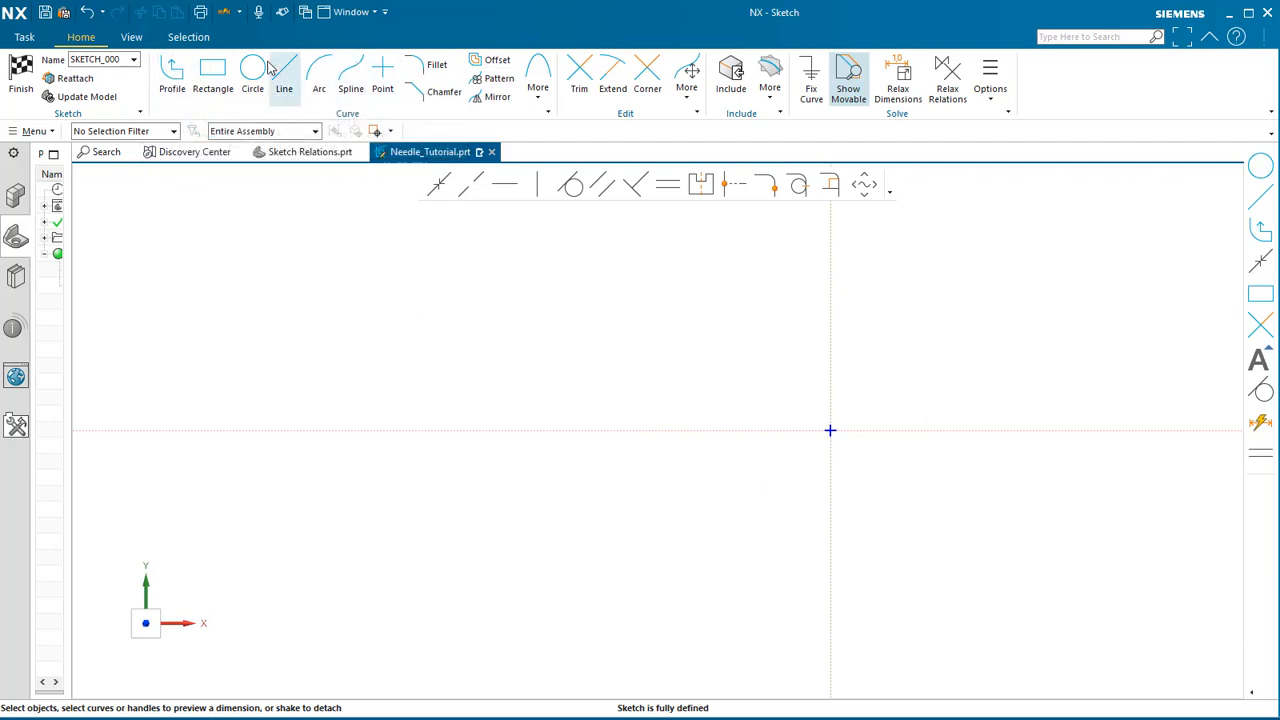
# Sketch a stepped practice chain of four horizontal and vertical lines above the X axis with the Profile tool.
pyautogui.click(176, 68)
pyautogui.moveTo(594, 288)
pyautogui.keyDown('shift'); pyautogui.mouseDown(button='middle')
pyautogui.moveTo(694, 386)
pyautogui.moveTo(760, 411)
pyautogui.mouseUp(button='middle'); pyautogui.keyUp('shift')
pyautogui.click(844, 447)
pyautogui.click(844, 344)
pyautogui.click(737, 344)
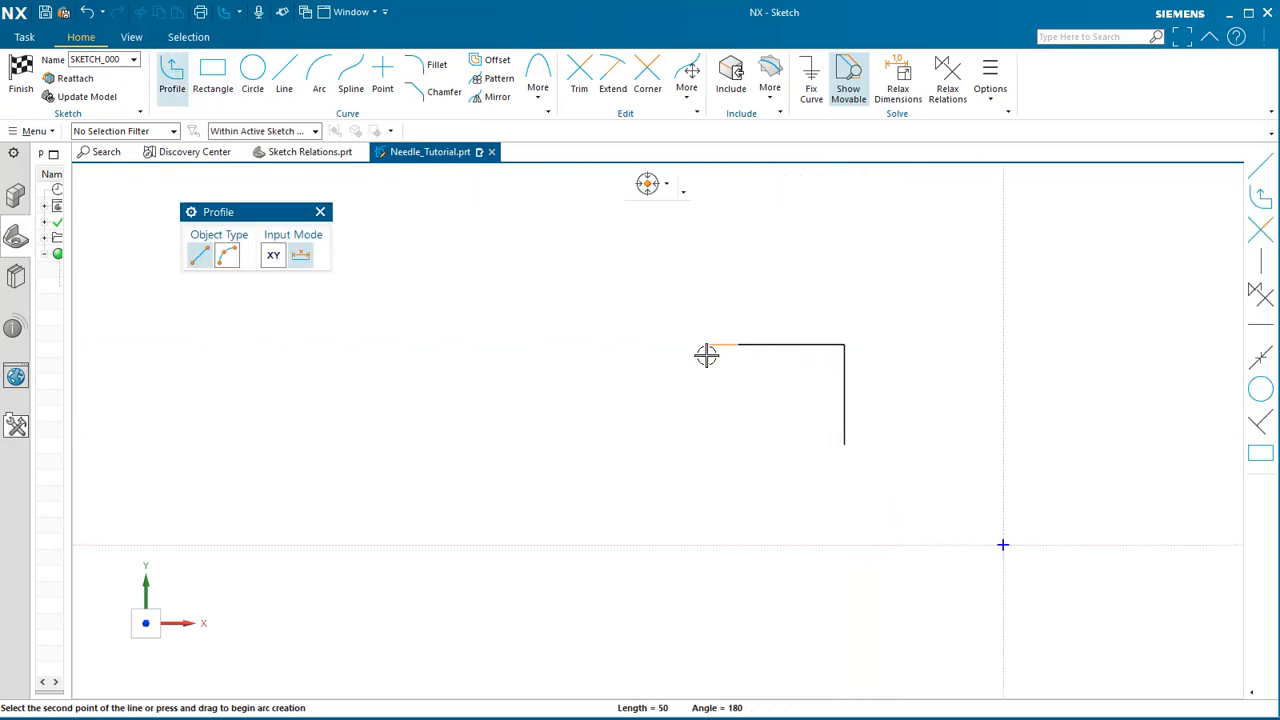
pyautogui.click(709, 409)
pyautogui.click(614, 409)
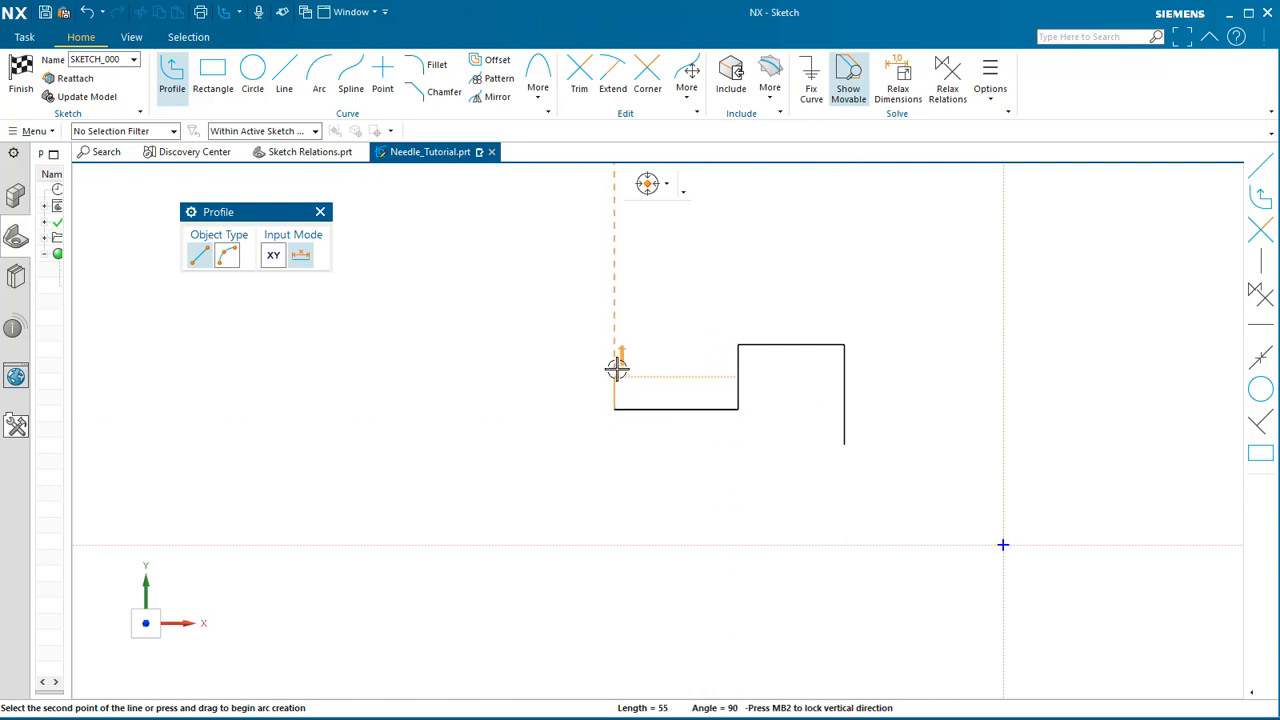
# Continue the practice chain with a vertical line, an upper tangent arc, a vertical line, a lower tangent arc and a final vertical line.
pyautogui.moveTo(615, 357); pyautogui.dragTo(605, 294)
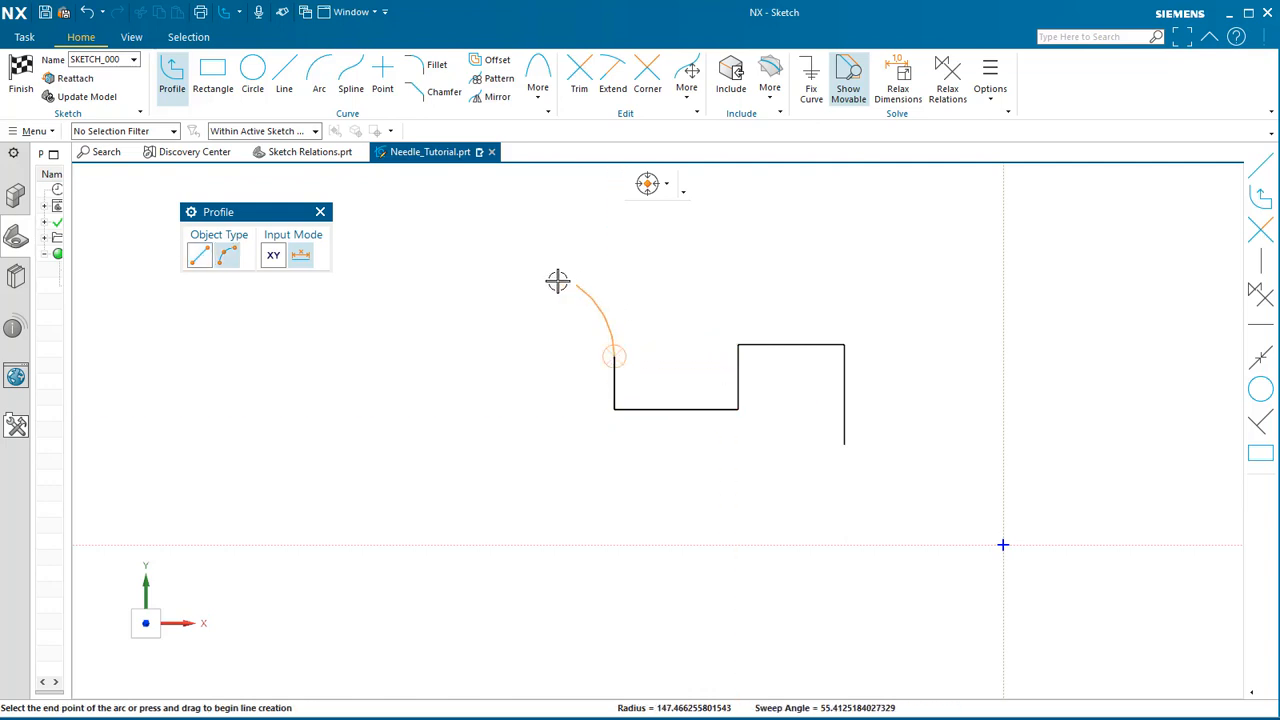
pyautogui.click(465, 357)
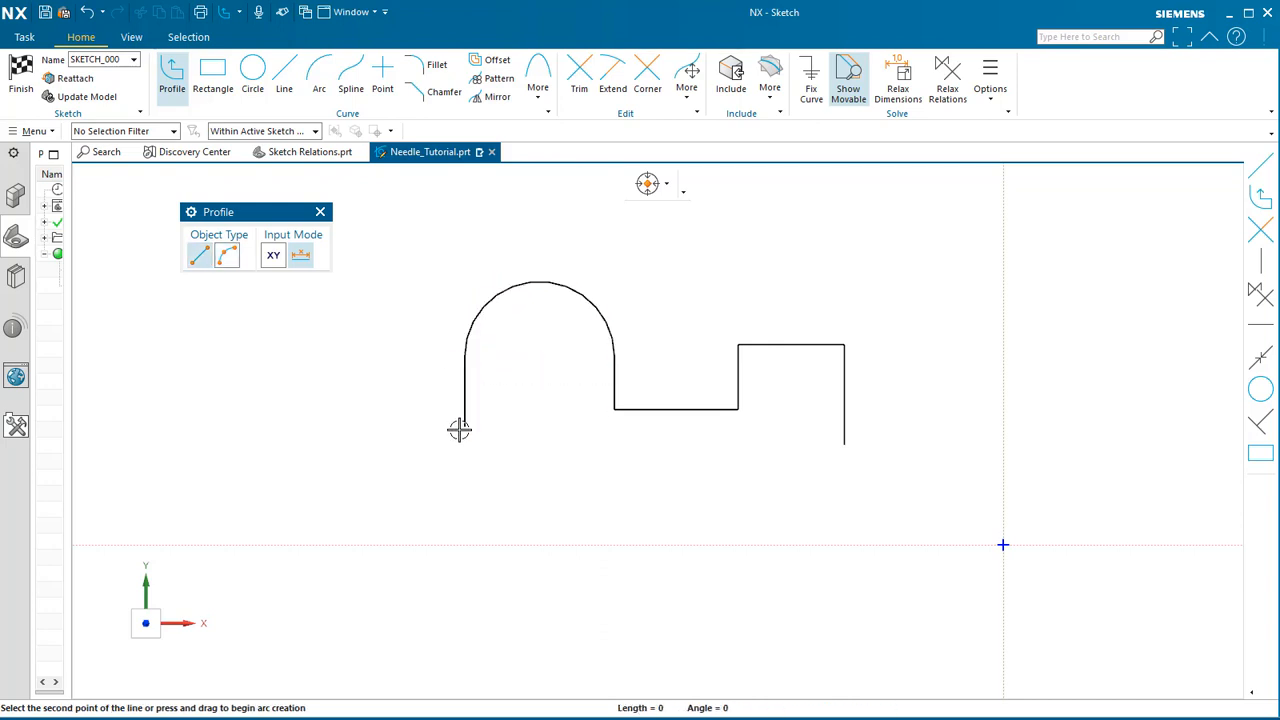
pyautogui.moveTo(460, 432); pyautogui.dragTo(452, 462)
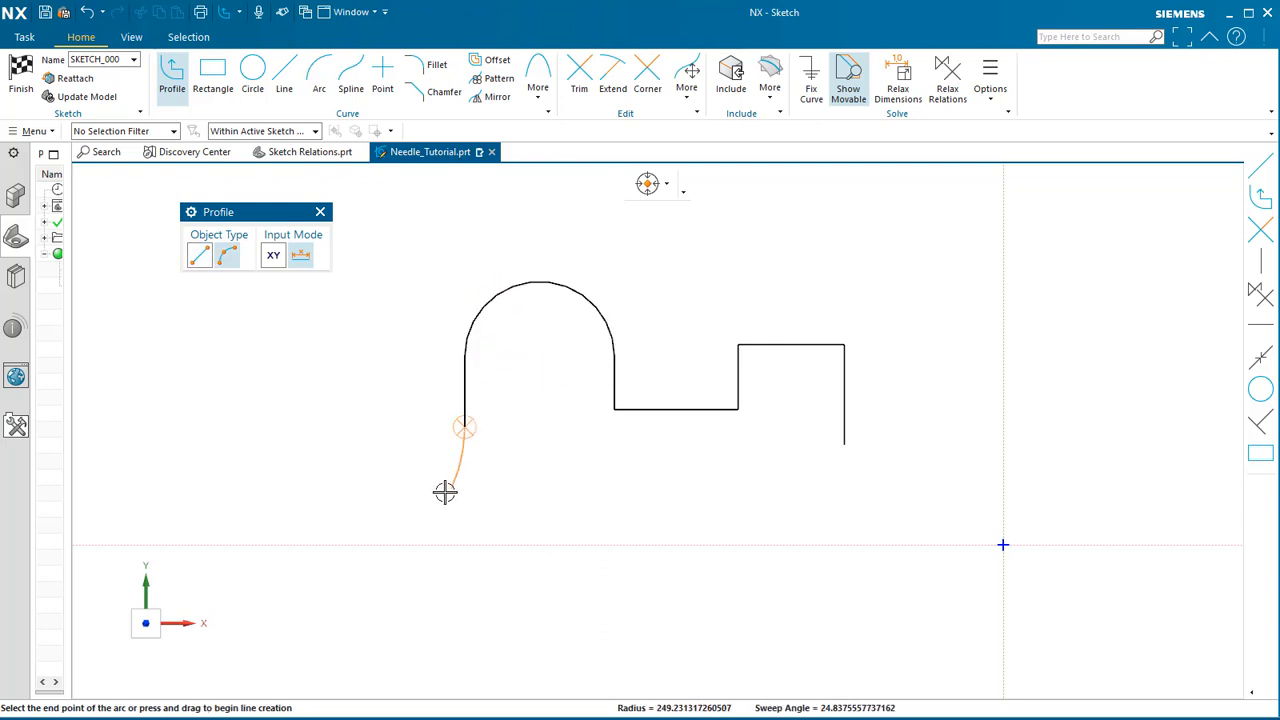
pyautogui.click(335, 436)
pyautogui.click(337, 340)
pyautogui.press('Escape')
pyautogui.press('Escape')
# Delete all nine curves of the practice profile.
pyautogui.moveTo(901, 257); pyautogui.dragTo(276, 528)
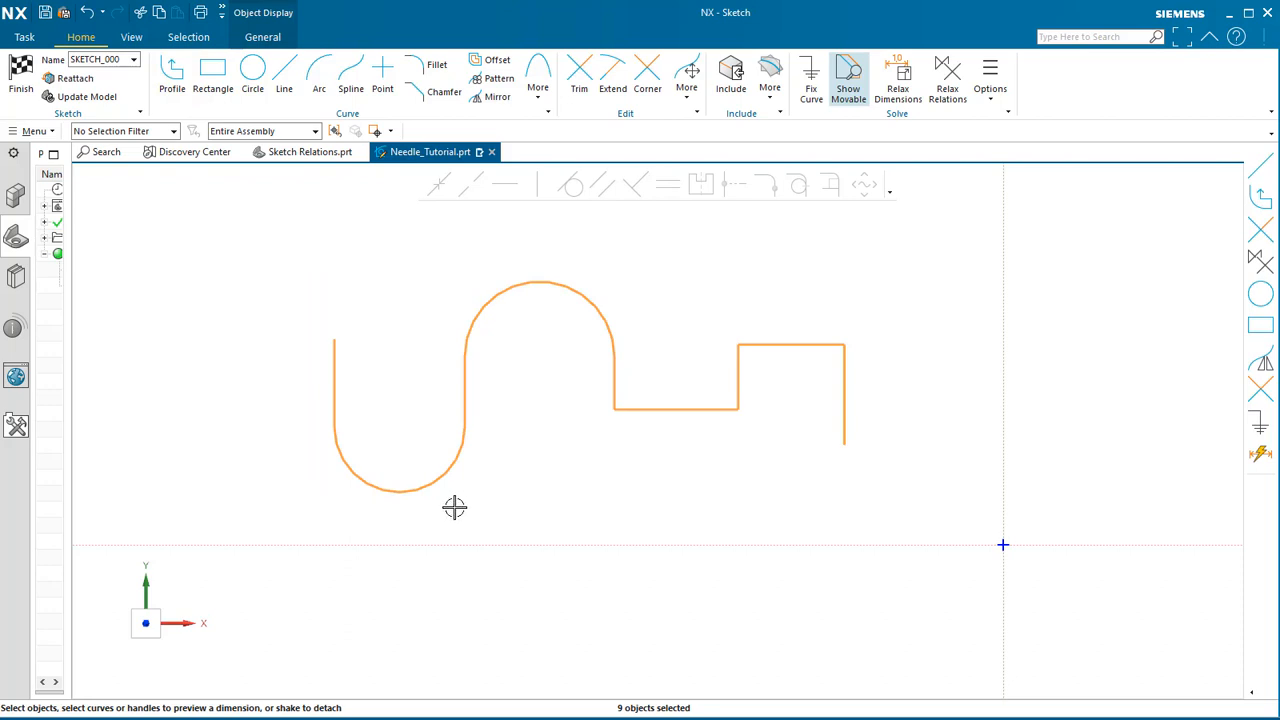
pyautogui.press('Delete')
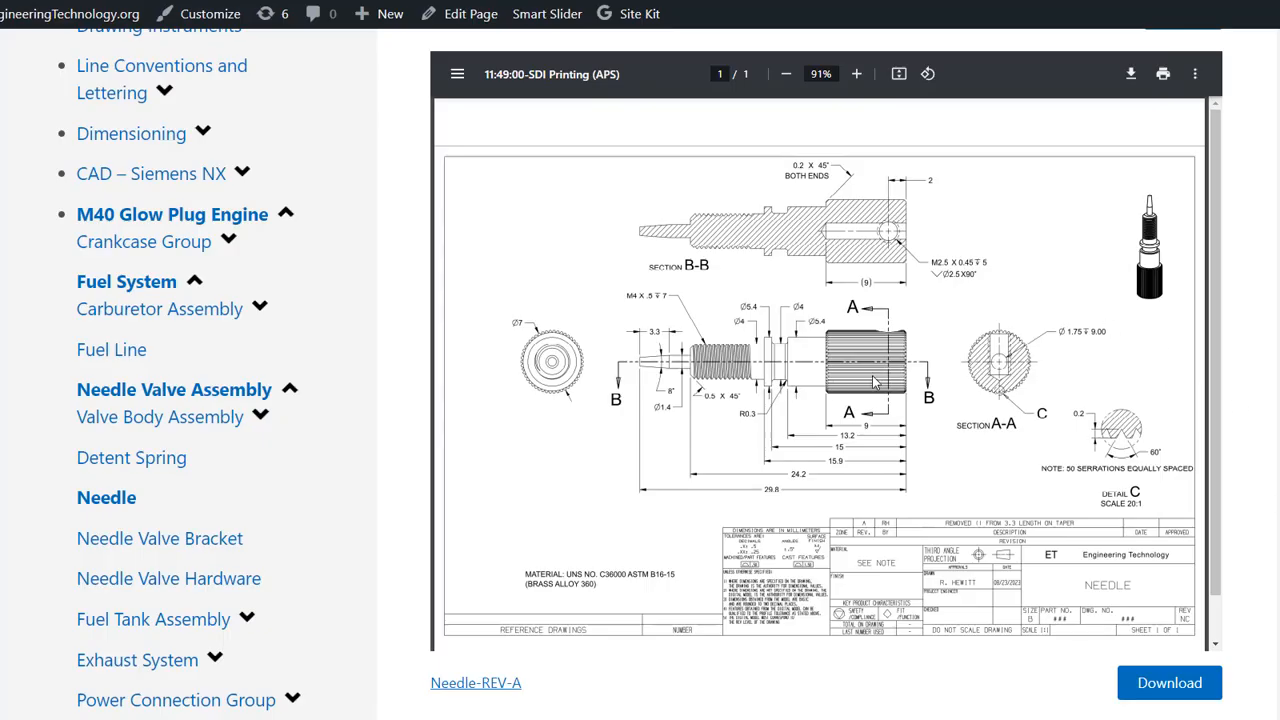
# Start the needle half-profile at the origin with a vertical line down, stepping left and up twice to the start of the narrow groove.
pyautogui.scroll(1, 884, 410)
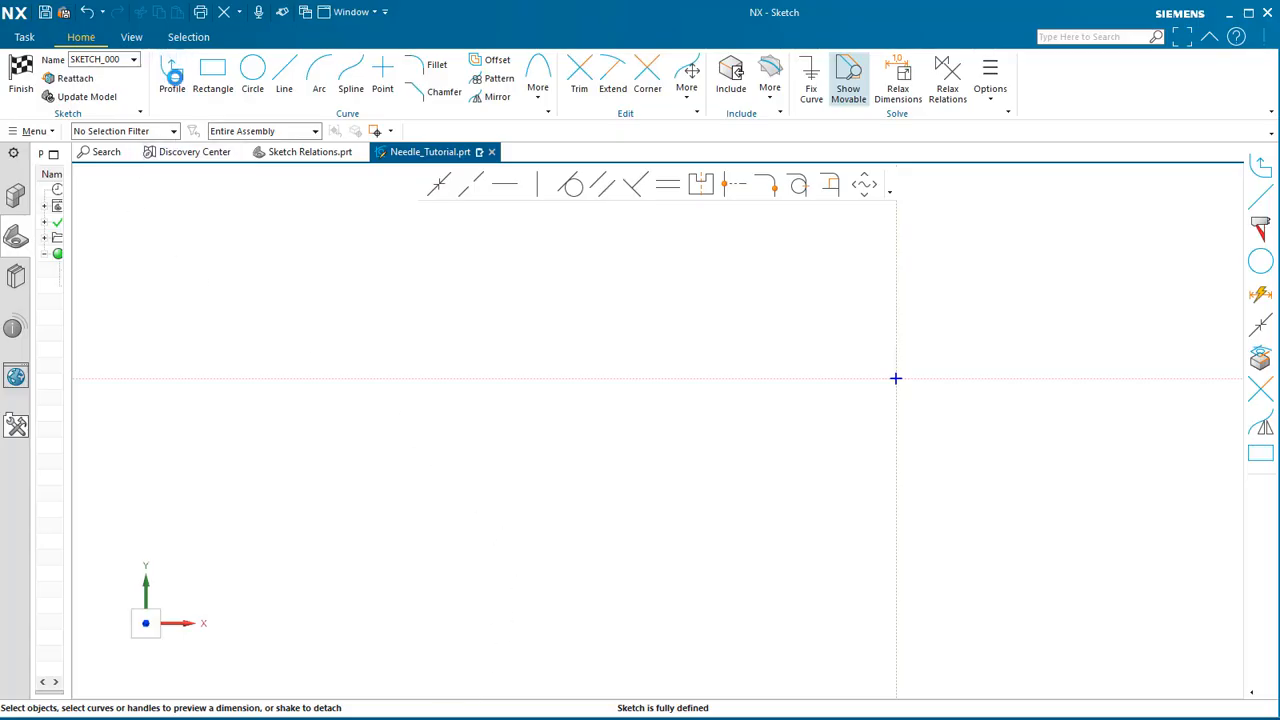
pyautogui.click(171, 86)
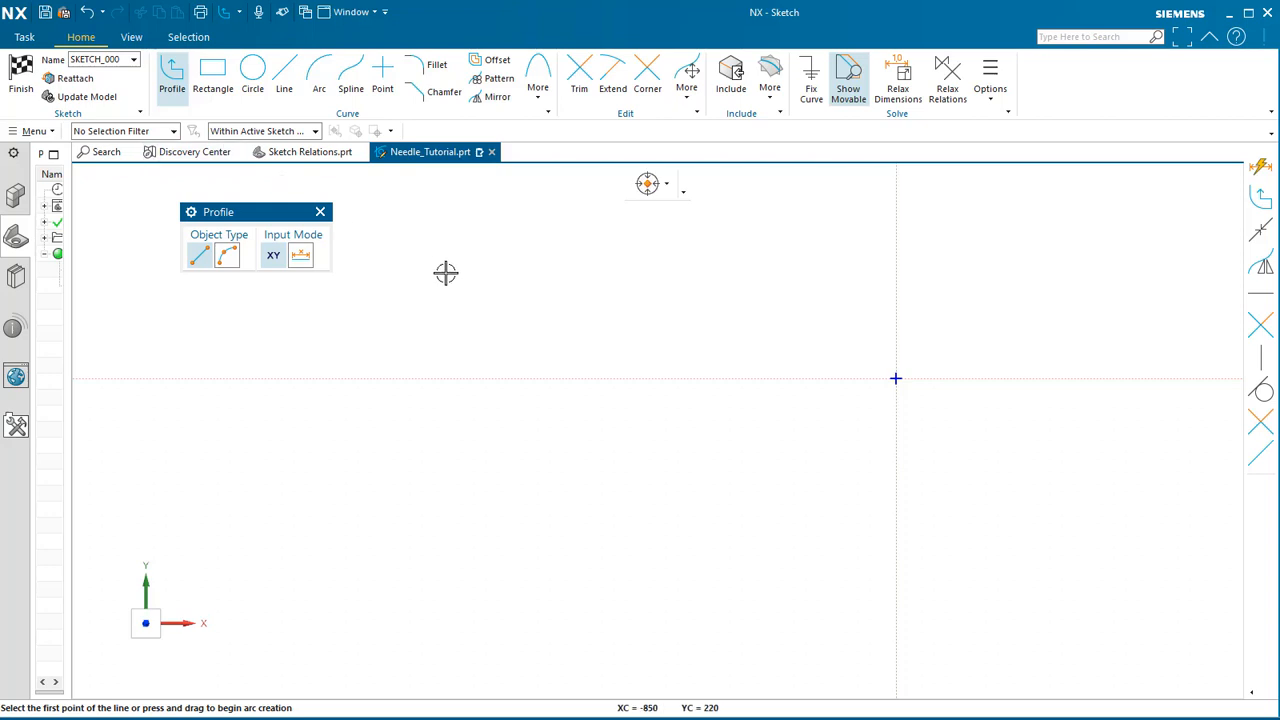
pyautogui.click(895, 377)
pyautogui.click(897, 516)
pyautogui.click(630, 519)
pyautogui.click(633, 481)
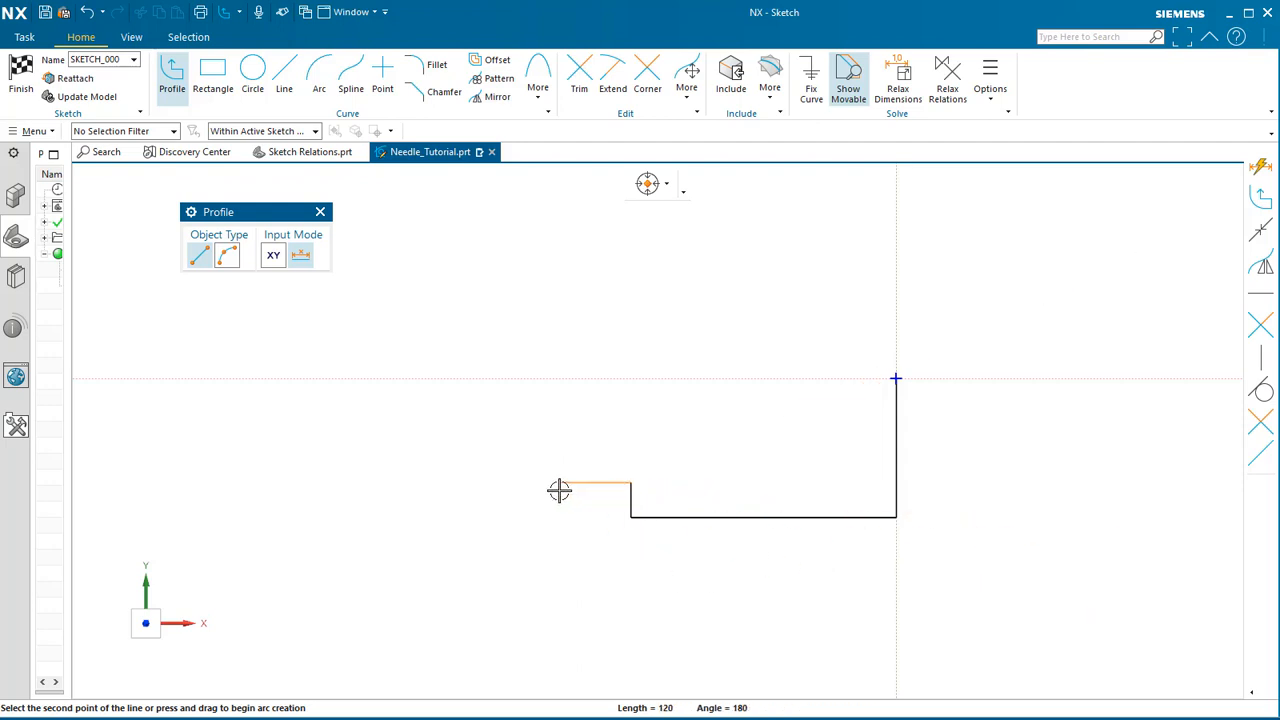
pyautogui.click(519, 482)
pyautogui.click(516, 449)
pyautogui.click(456, 450)
# Extend the profile down level with the previous shoulder, left across a short collar, and up toward the axis.
pyautogui.keyDown('shift'); pyautogui.moveTo(482, 475); pyautogui.dragTo(656, 469, button='middle'); pyautogui.keyUp('shift')
pyautogui.scroll(2, 615, 474)
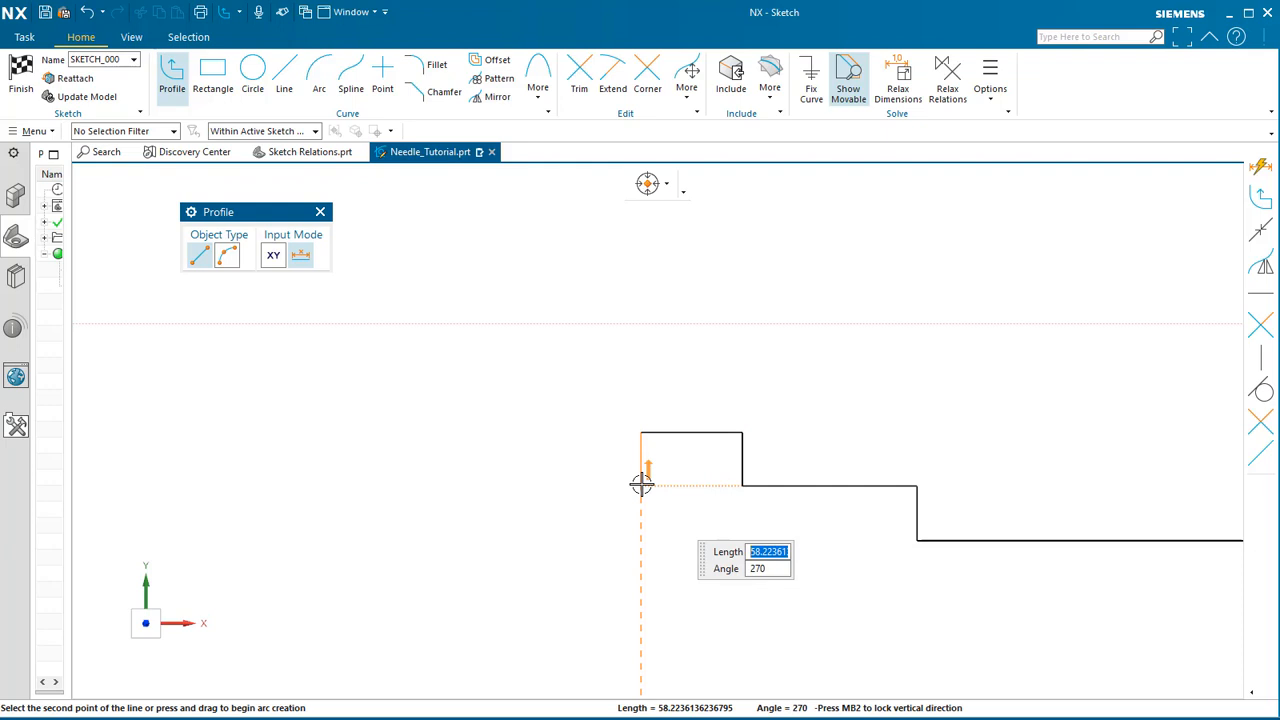
pyautogui.click(641, 484)
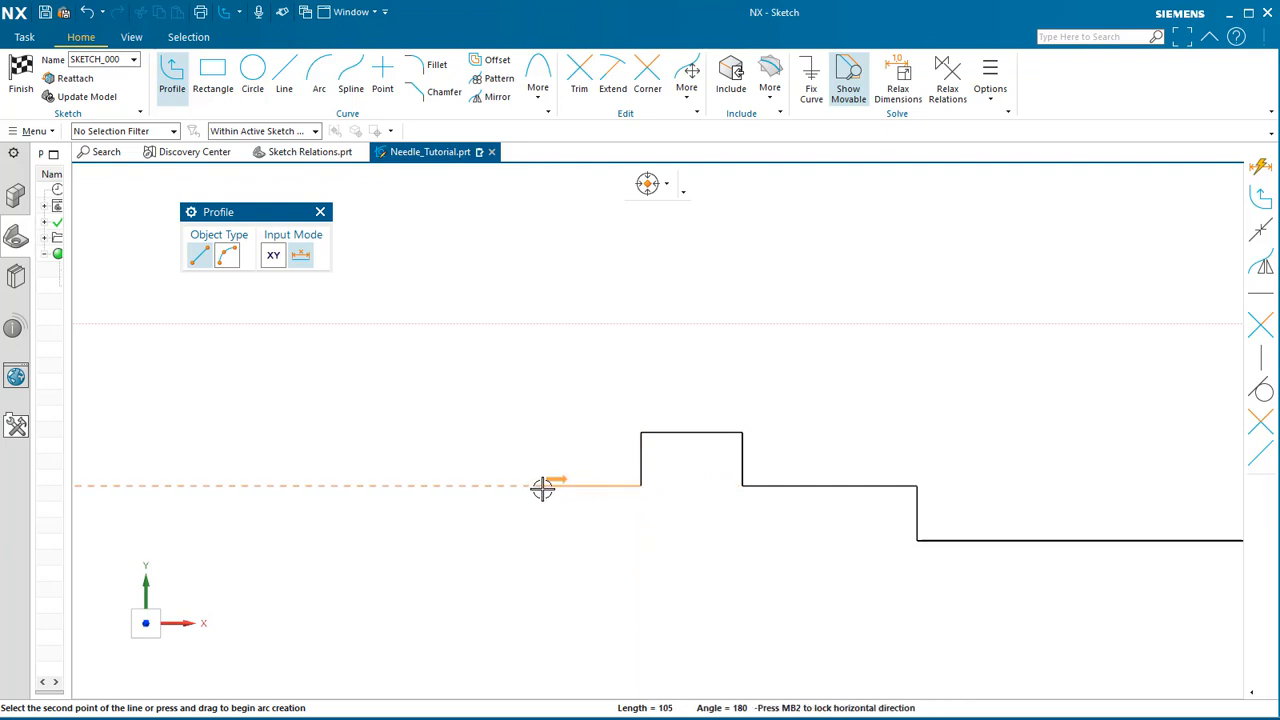
pyautogui.press('alt')
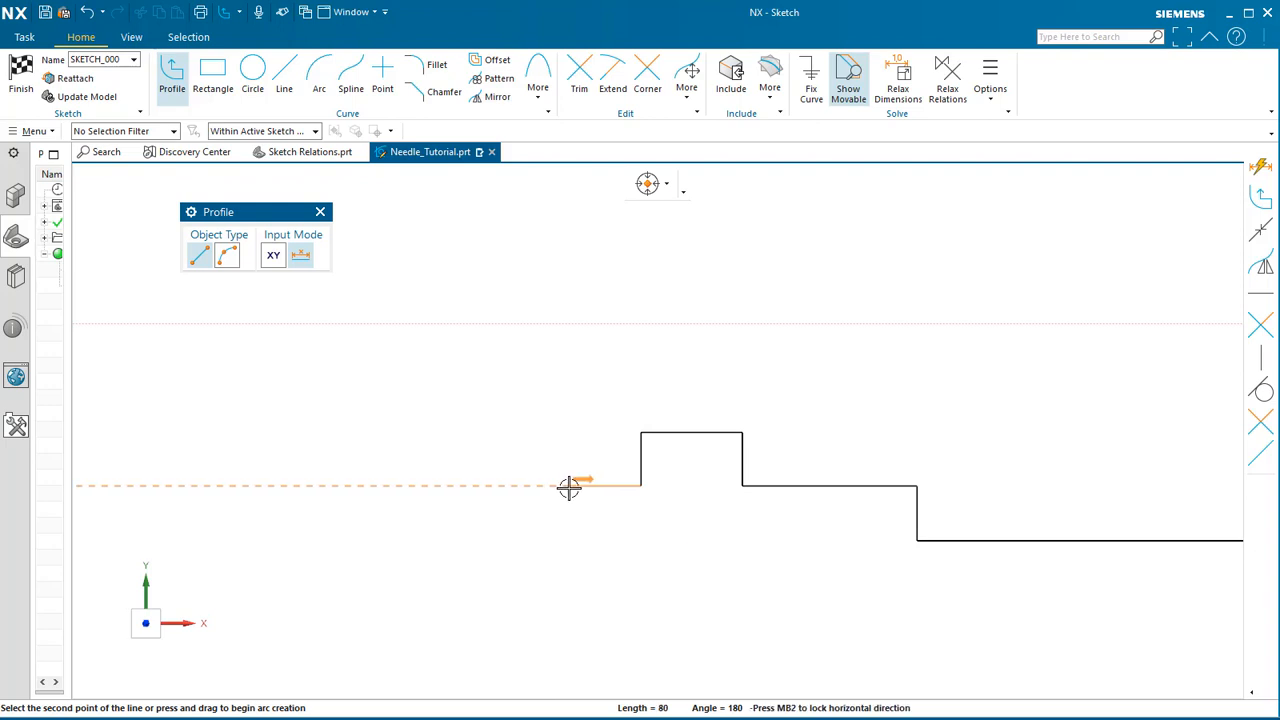
pyautogui.scroll(2, 790, 405)
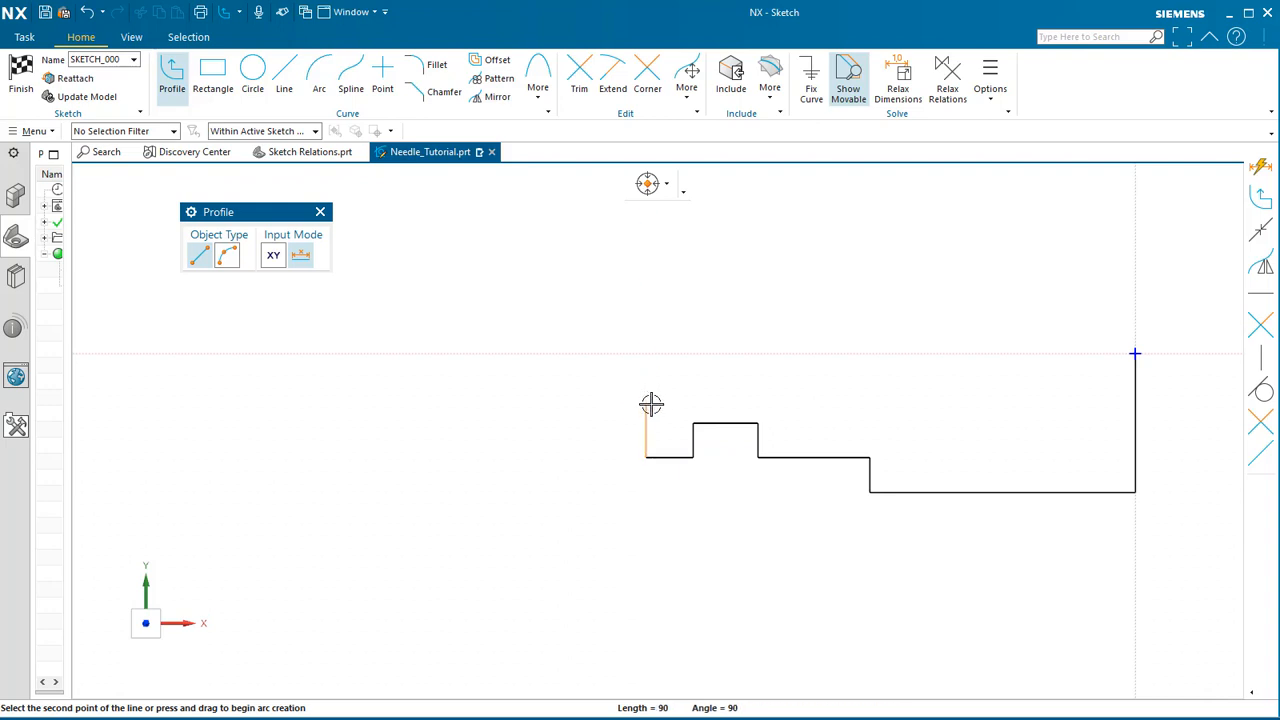
pyautogui.click(650, 404)
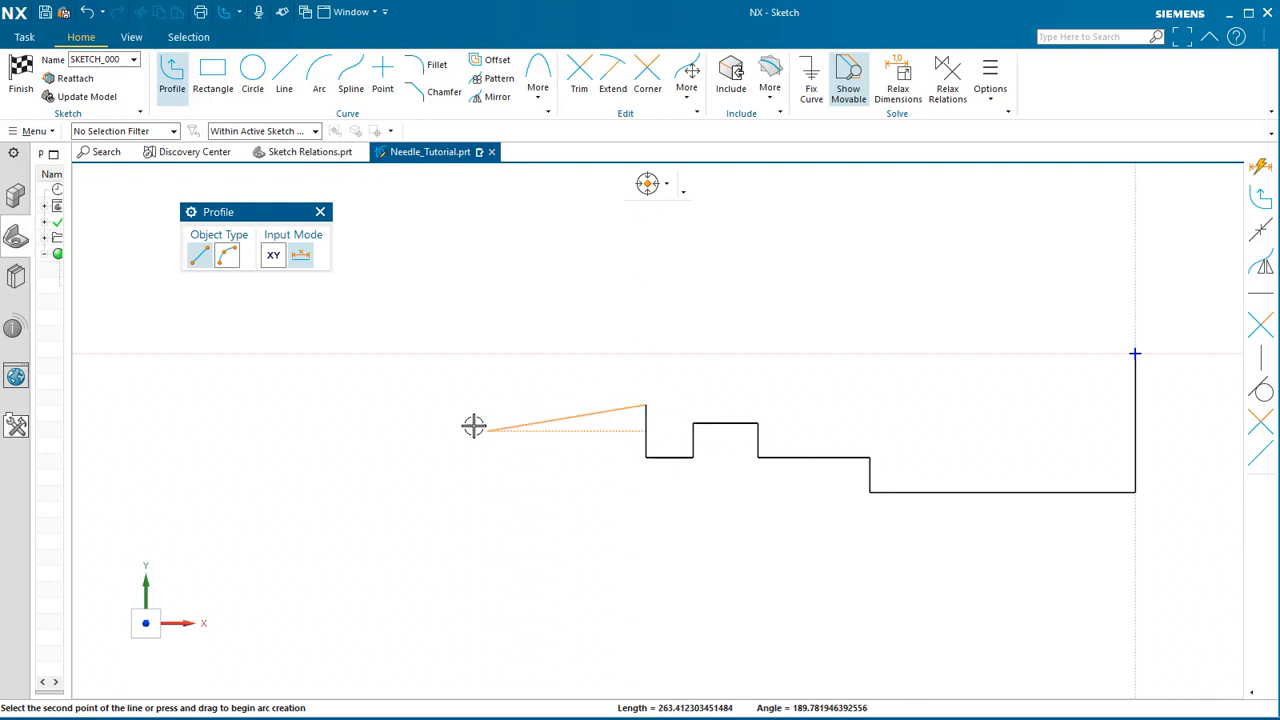
# Complete the profile with the long thread line, a small step, a short horizontal, a slanted taper and a vertical ending on the X axis, about 1498 overall.
pyautogui.click(390, 404)
pyautogui.click(391, 381)
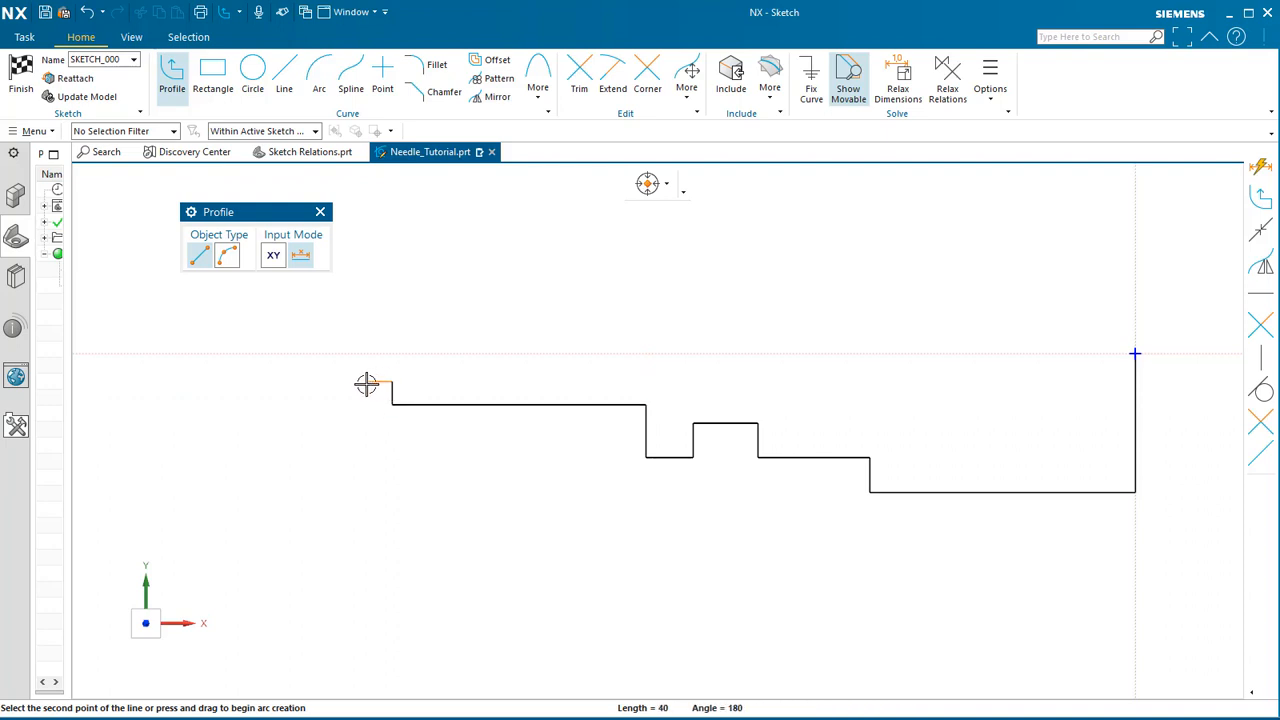
pyautogui.click(306, 386)
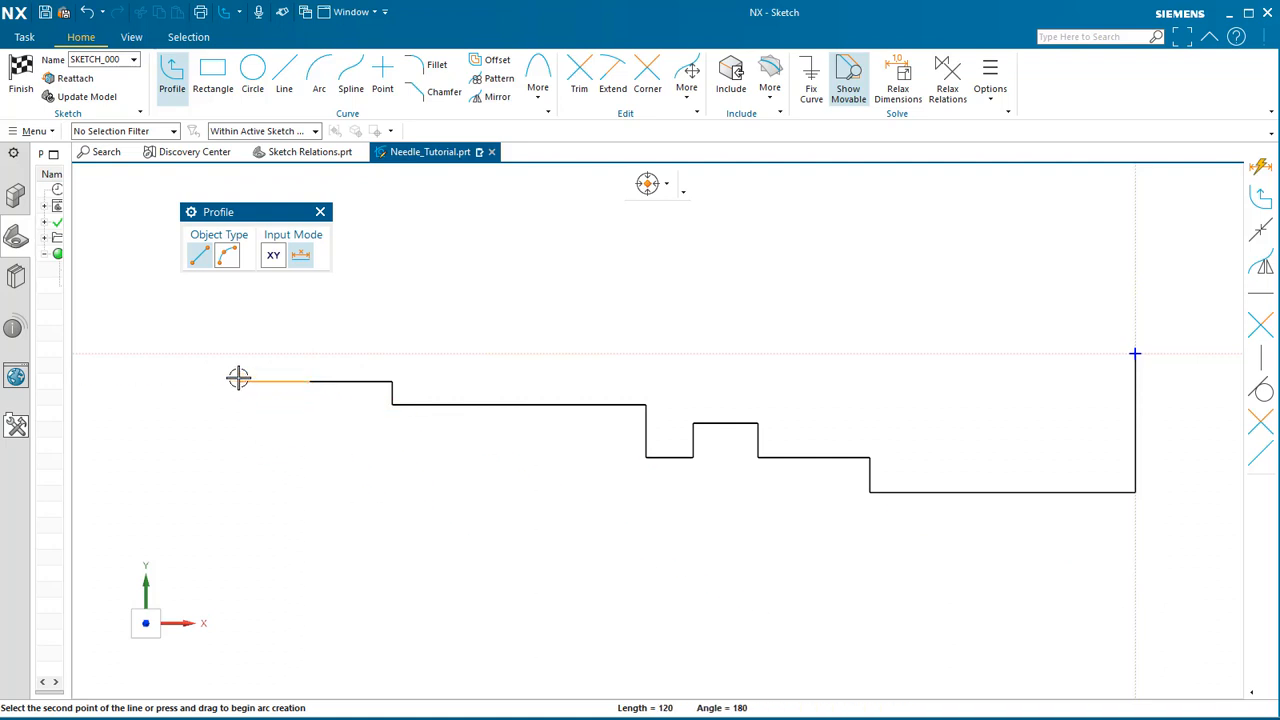
pyautogui.click(251, 371)
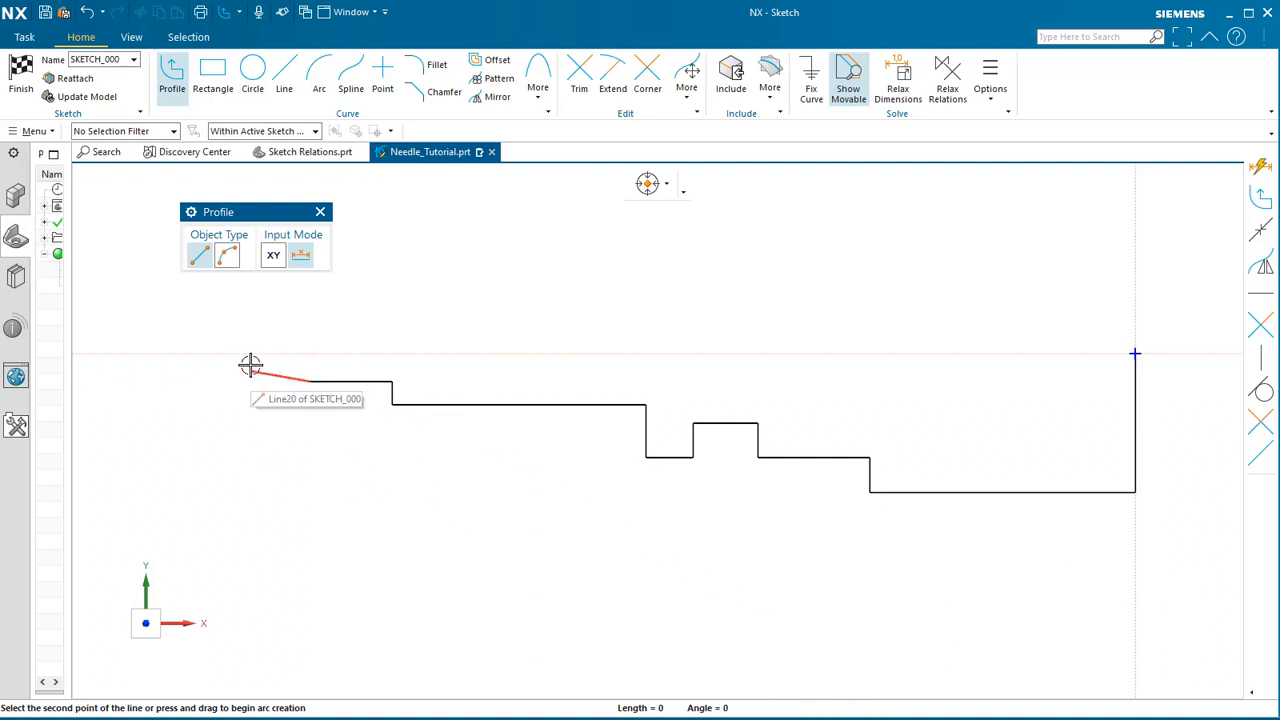
pyautogui.click(251, 353)
pyautogui.press('Escape')
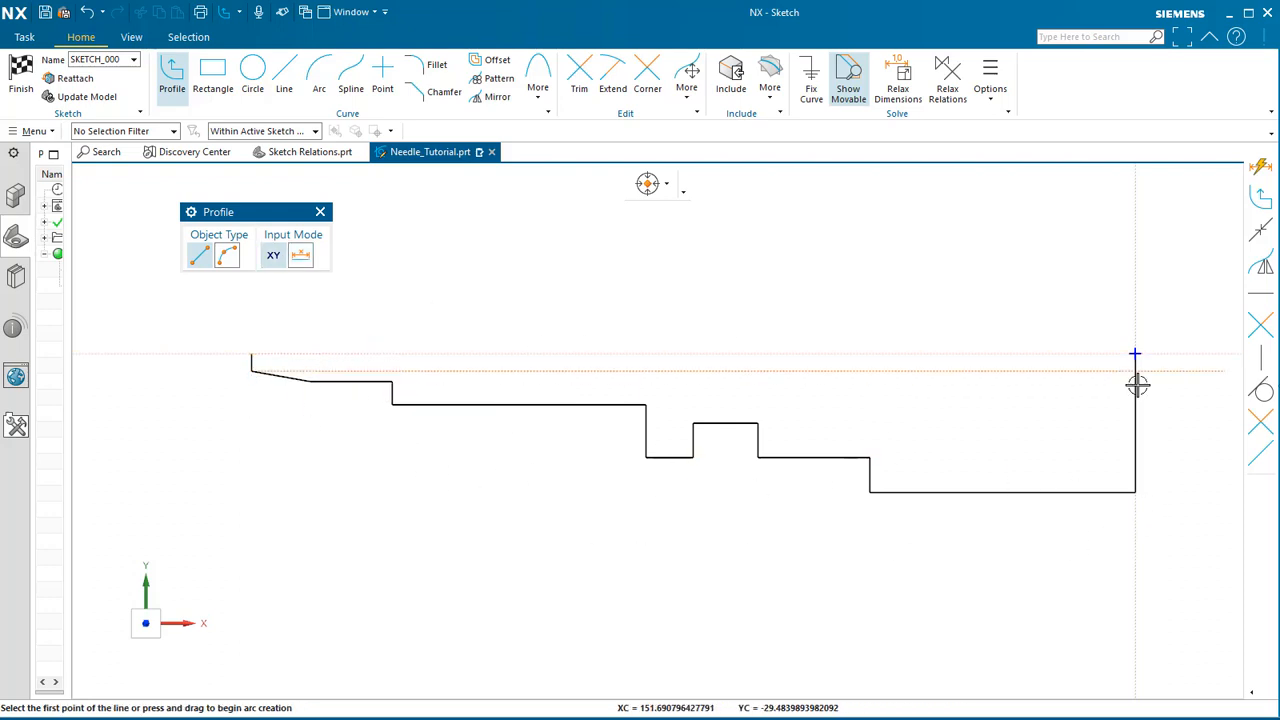
pyautogui.scroll(-2, 323, 494)
pyautogui.moveTo(535, 541)
pyautogui.keyDown('shift'); pyautogui.mouseDown(button='middle')
pyautogui.moveTo(574, 537)
pyautogui.moveTo(600, 507)
pyautogui.mouseUp(button='middle'); pyautogui.keyUp('shift')
pyautogui.press('Escape')
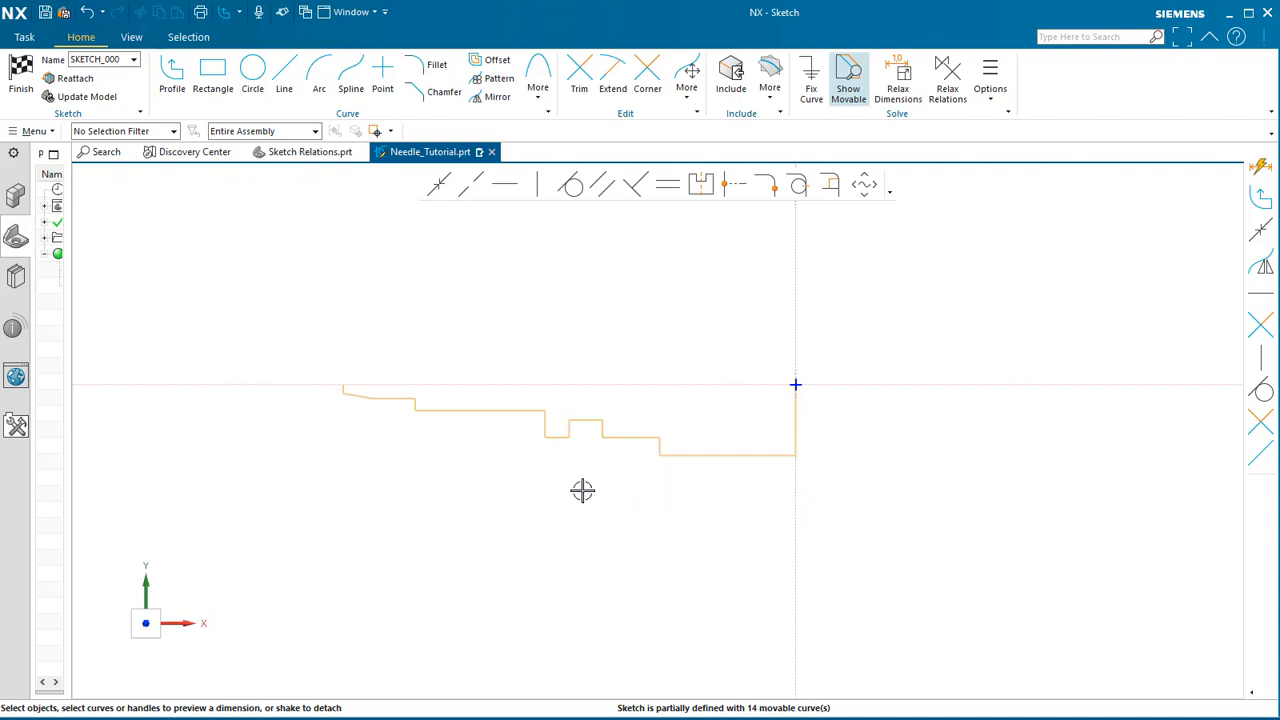
# Dimension the distance between the profile's two end verticals as 29.8 and scale the entire sketch to it.
pyautogui.click(338, 394)
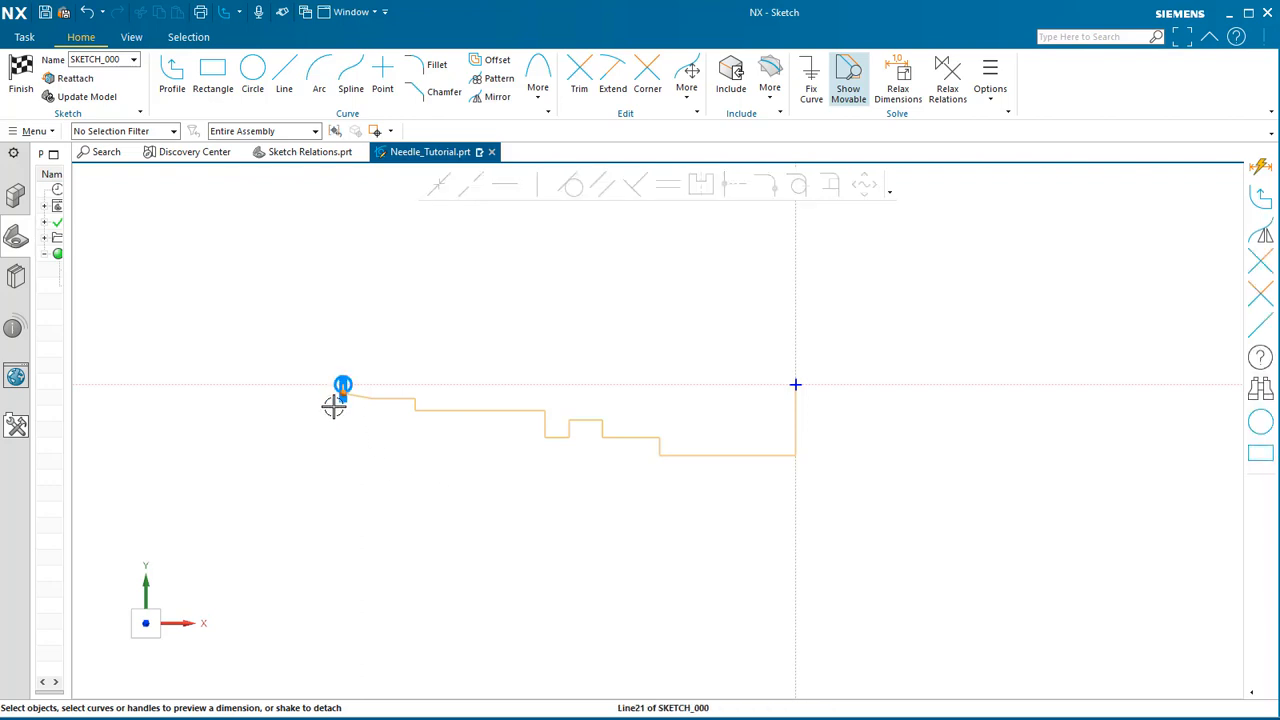
pyautogui.click(796, 446)
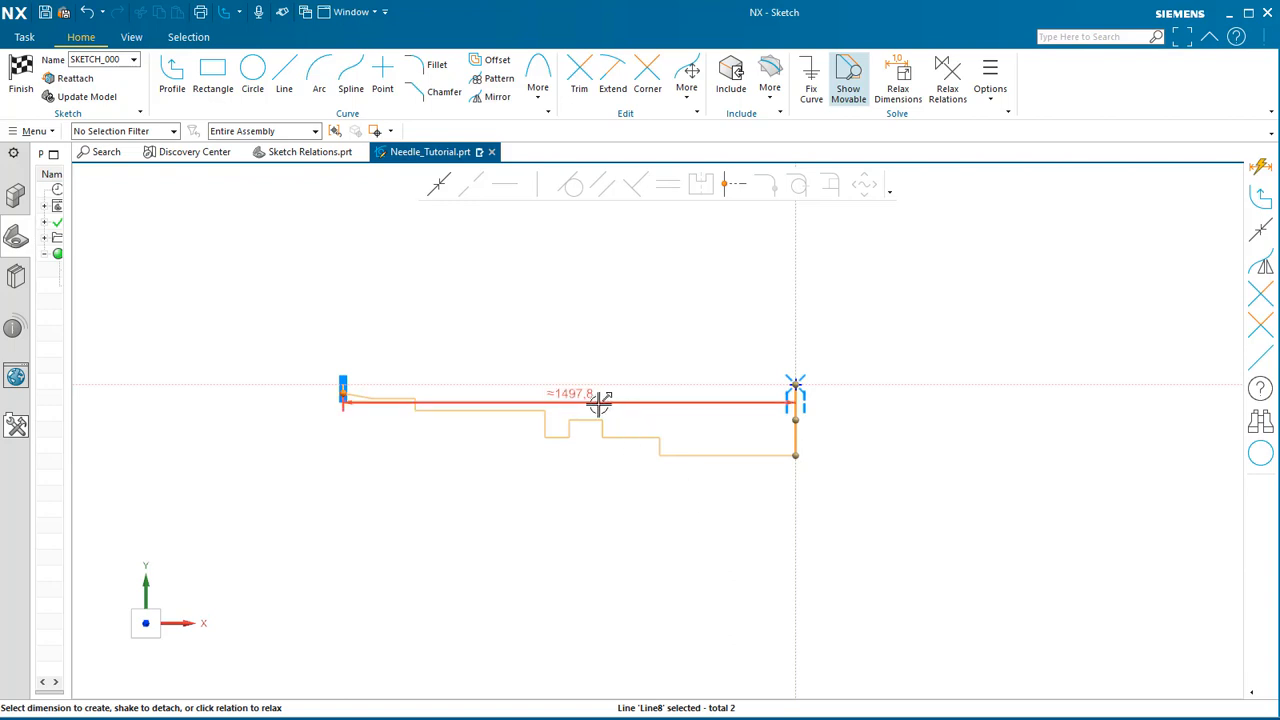
pyautogui.click(582, 505)
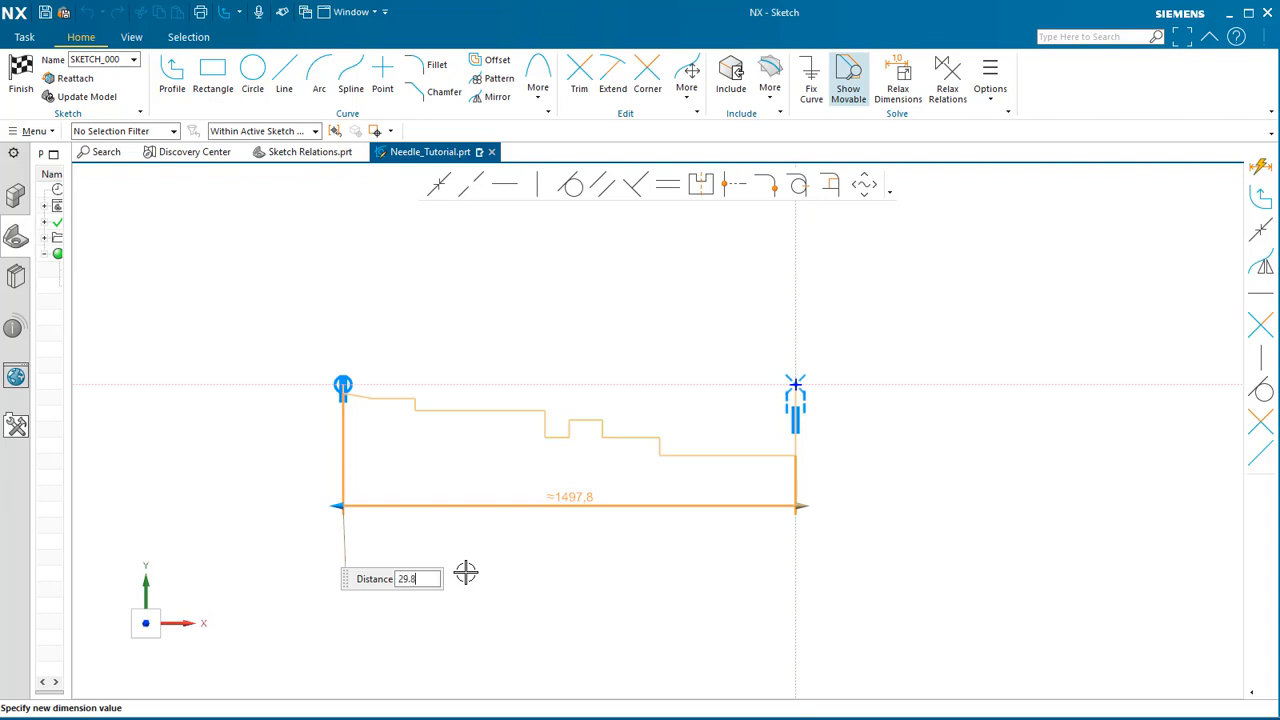
pyautogui.press('Return')
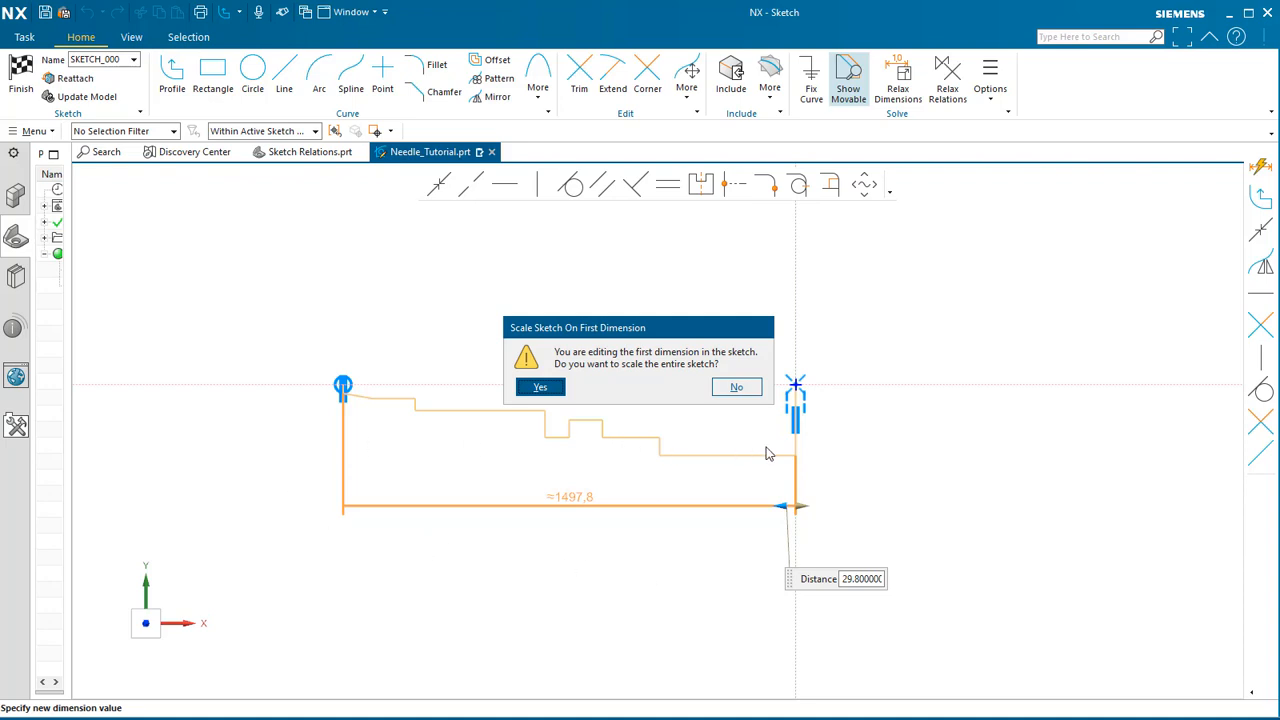
pyautogui.click(540, 388)
pyautogui.scroll(10, 789, 421)
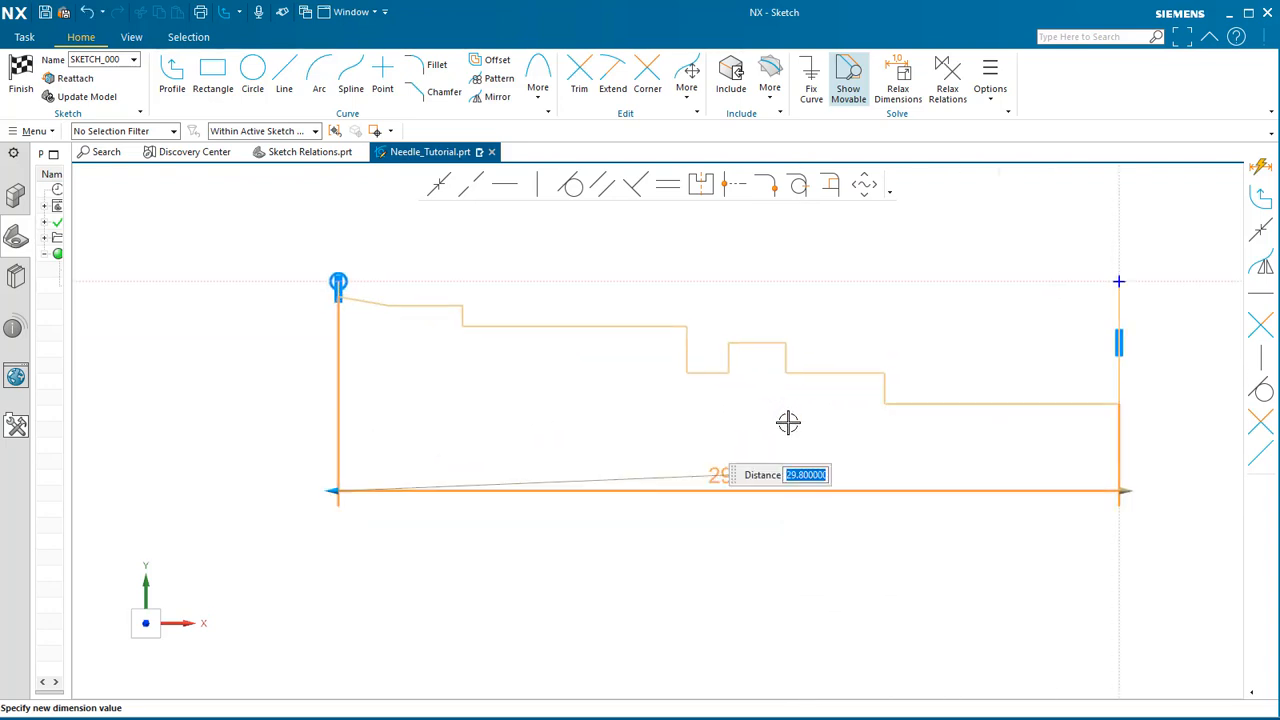
pyautogui.keyDown('shift'); pyautogui.moveTo(819, 413); pyautogui.dragTo(762, 424, button='middle'); pyautogui.keyUp('shift')
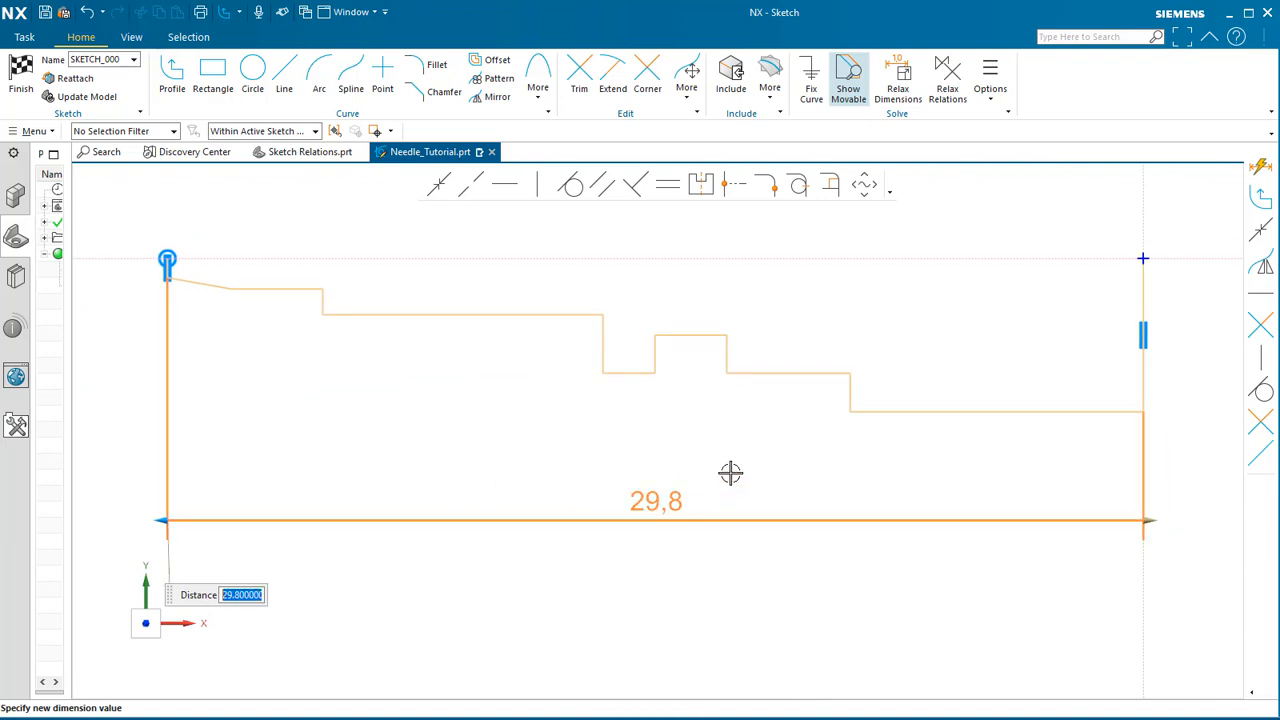
pyautogui.press('Escape')
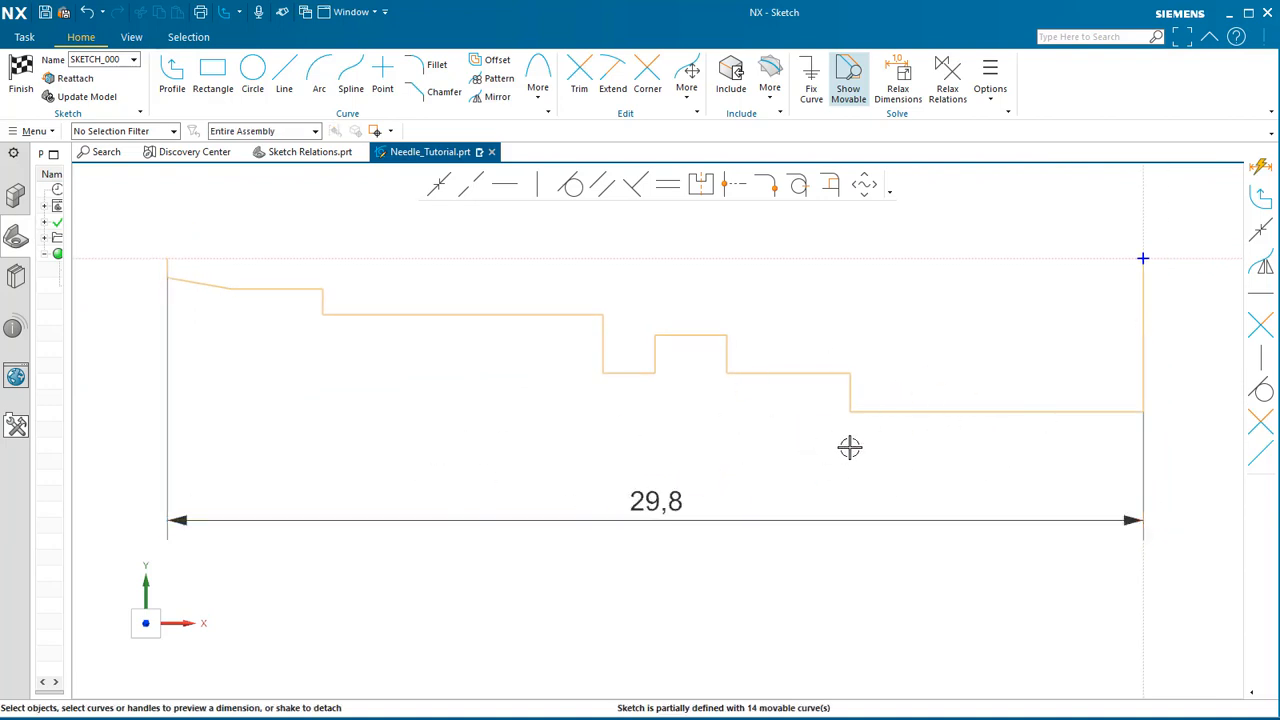
# Move the overall length dimension farther below the profile.
pyautogui.keyDown('shift'); pyautogui.moveTo(849, 446); pyautogui.dragTo(791, 494, button='middle'); pyautogui.keyUp('shift')
pyautogui.scroll(-3, 740, 460)
pyautogui.moveTo(679, 512); pyautogui.dragTo(676, 557)
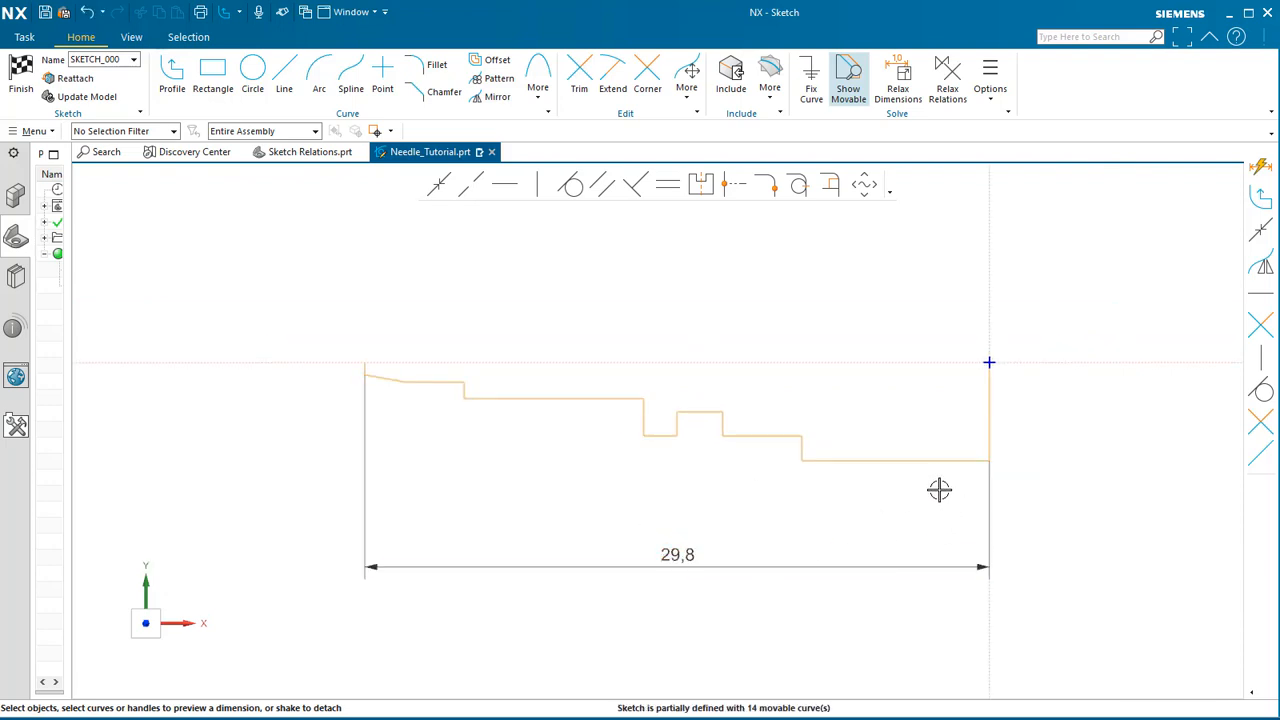
# Dimension the lowest horizontal line, nearest the origin, with a length of 9.
pyautogui.scroll(2, 939, 480)
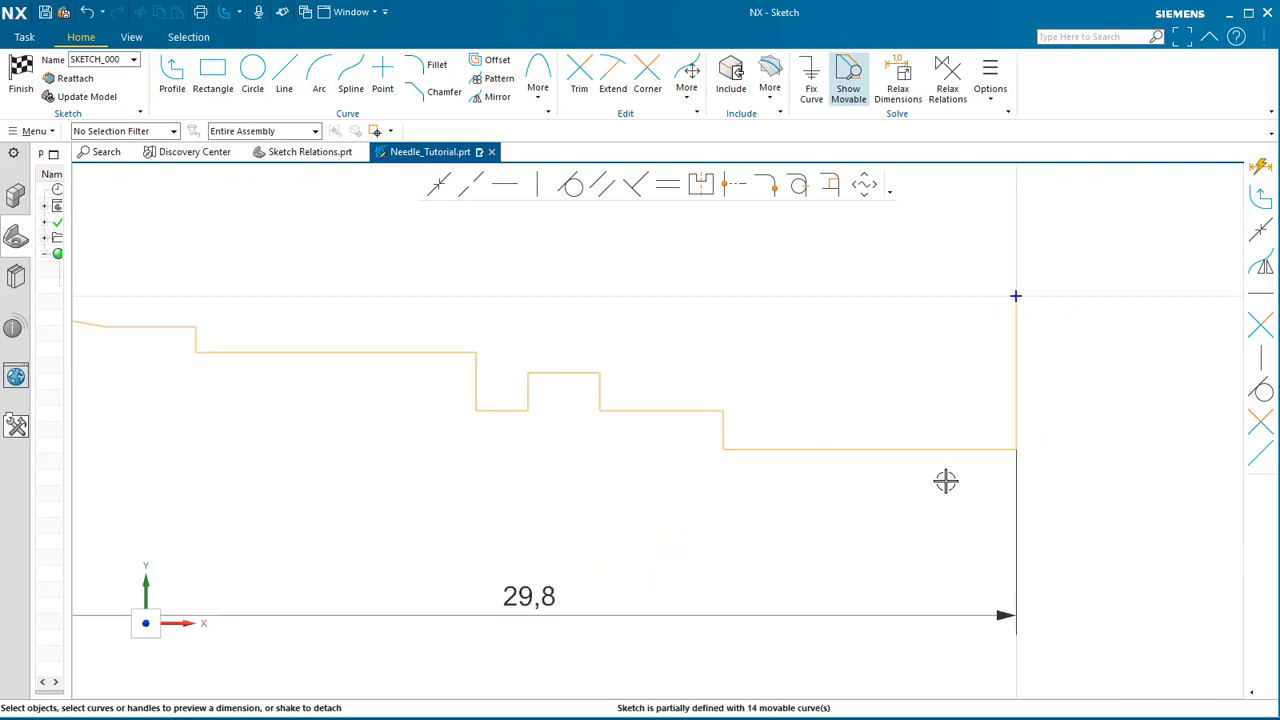
pyautogui.keyDown('shift'); pyautogui.moveTo(930, 484); pyautogui.dragTo(871, 433, button='middle'); pyautogui.keyUp('shift')
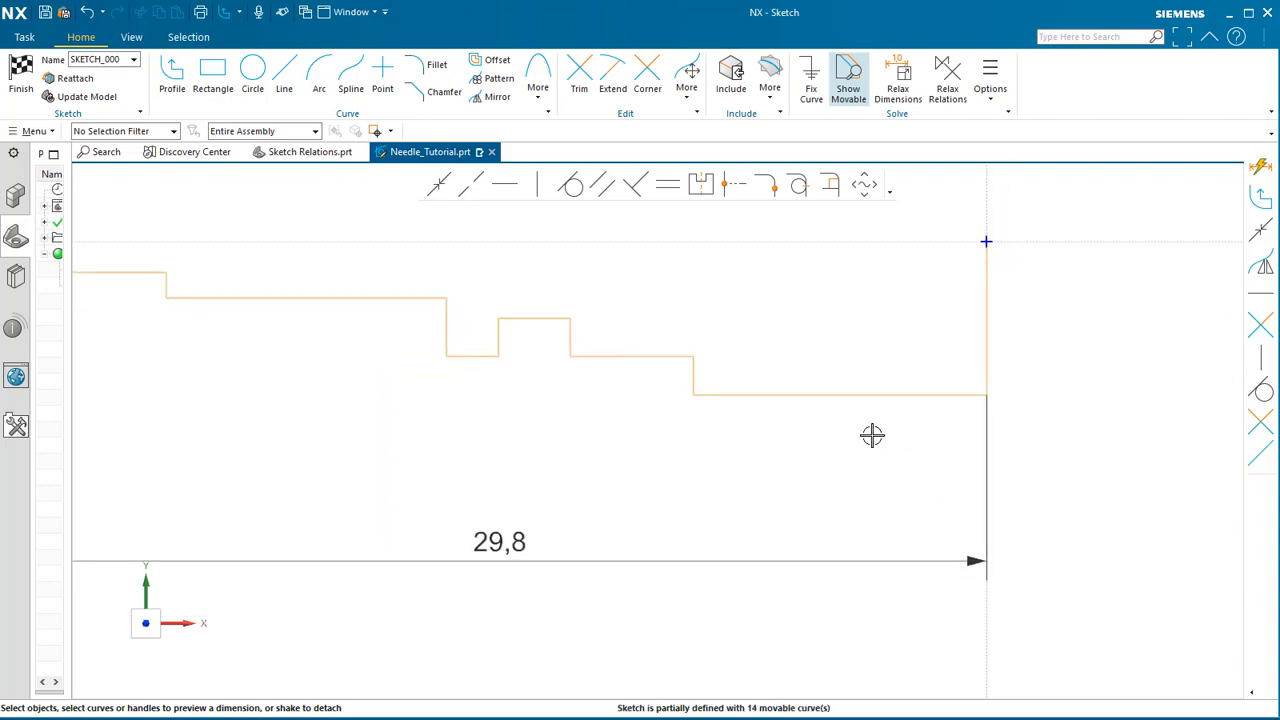
pyautogui.click(746, 396)
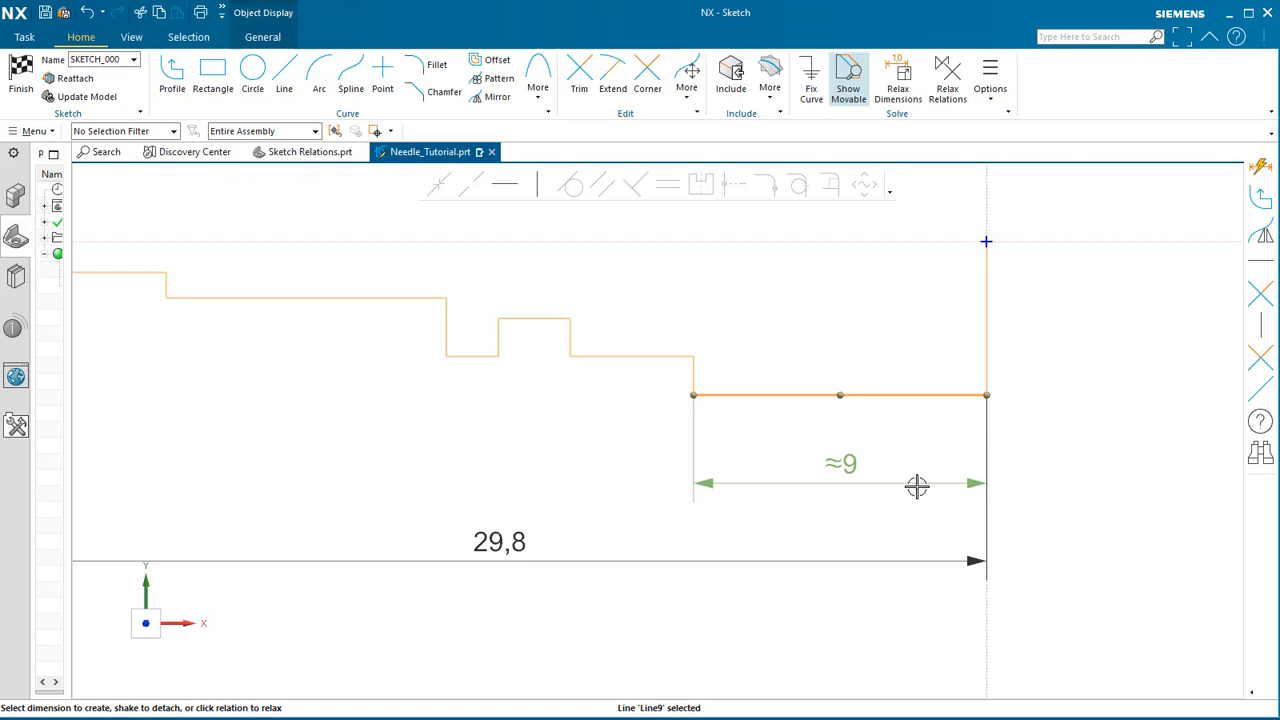
pyautogui.doubleClick(845, 487)
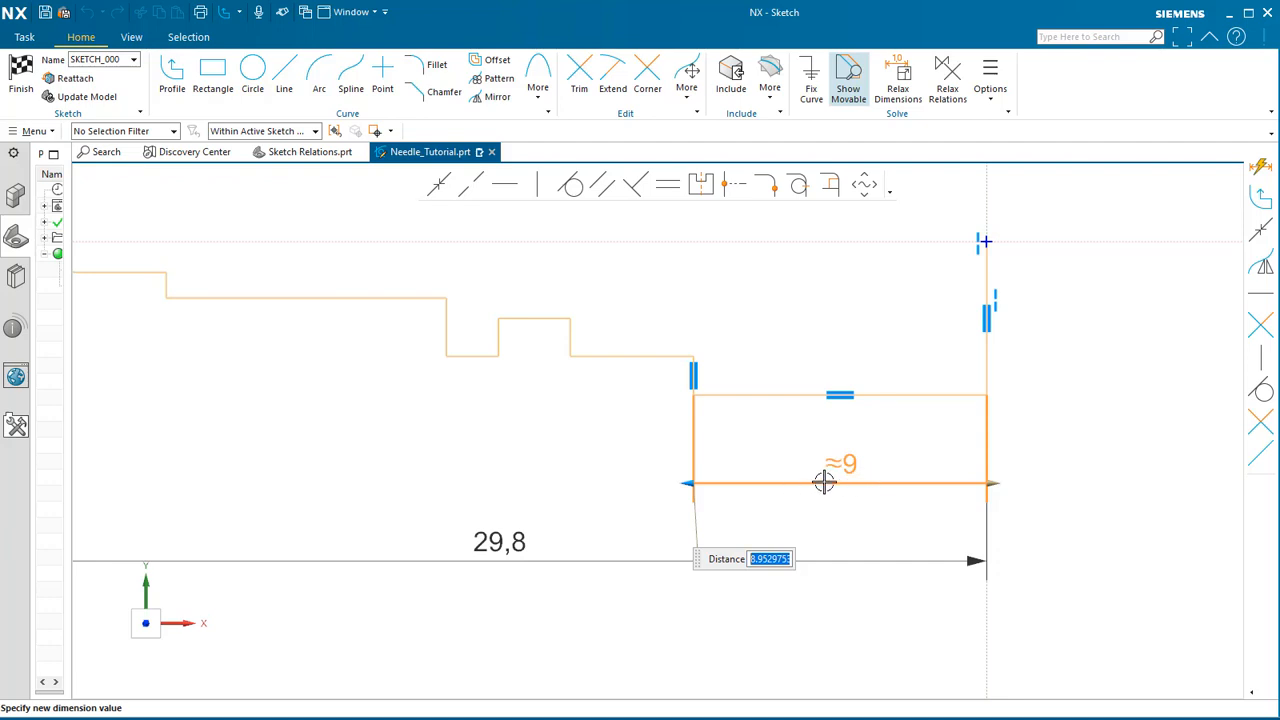
pyautogui.press('Return')
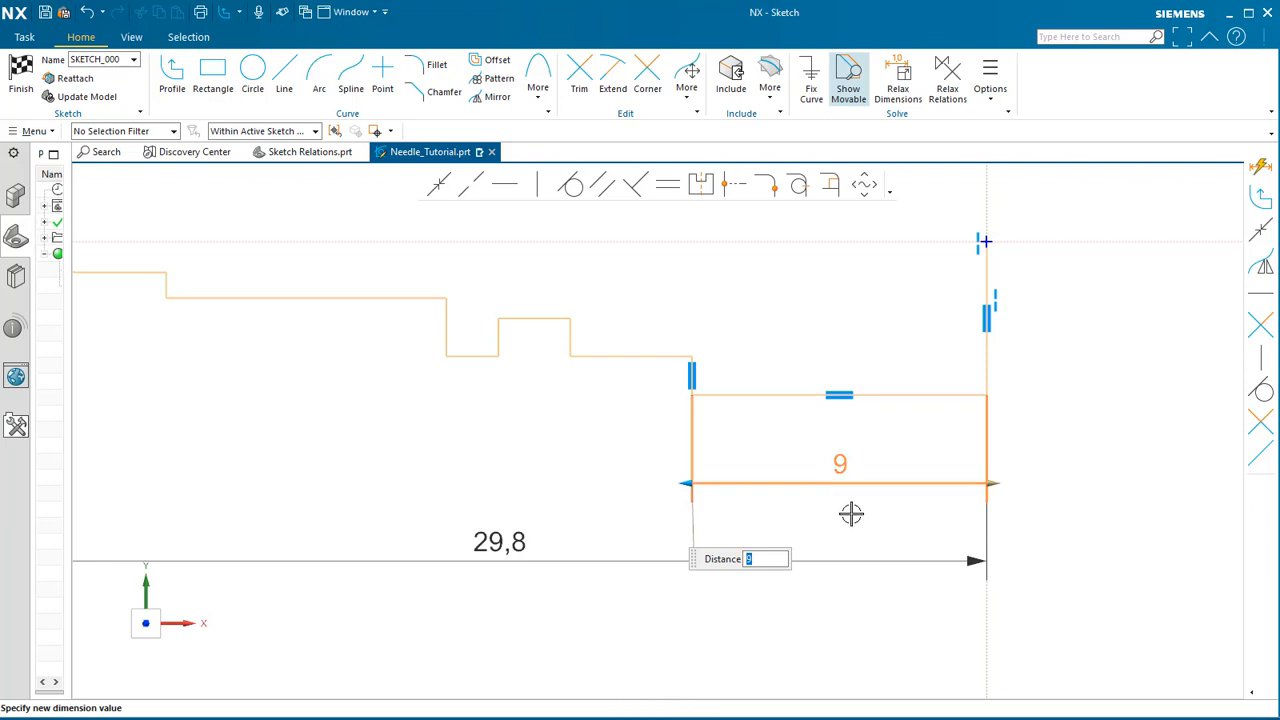
# Accept the 9 dimension and move the 29.8 overall dimension farther down to make room for intermediate dimensions.
pyautogui.middleClick(850, 514)
pyautogui.scroll(1, 1039, 505)
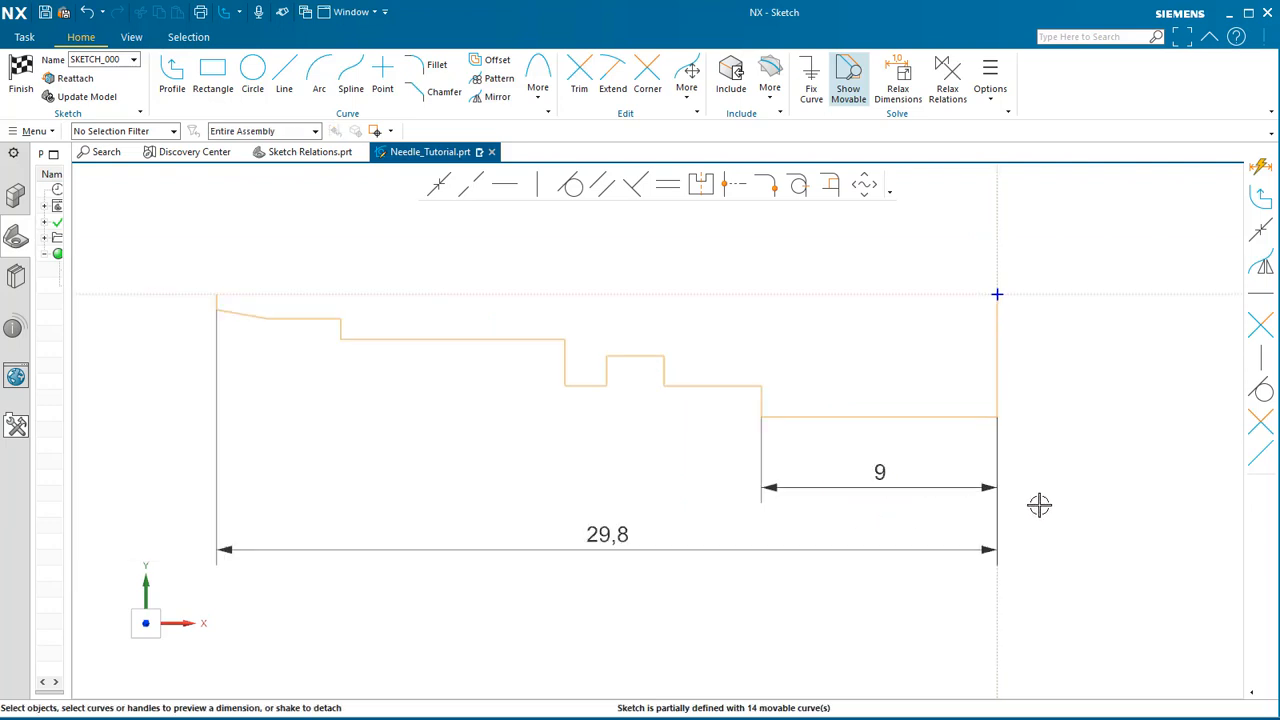
pyautogui.moveTo(907, 509)
pyautogui.keyDown('shift'); pyautogui.mouseDown(button='middle')
pyautogui.moveTo(970, 498)
pyautogui.moveTo(988, 476)
pyautogui.mouseUp(button='middle'); pyautogui.keyUp('shift')
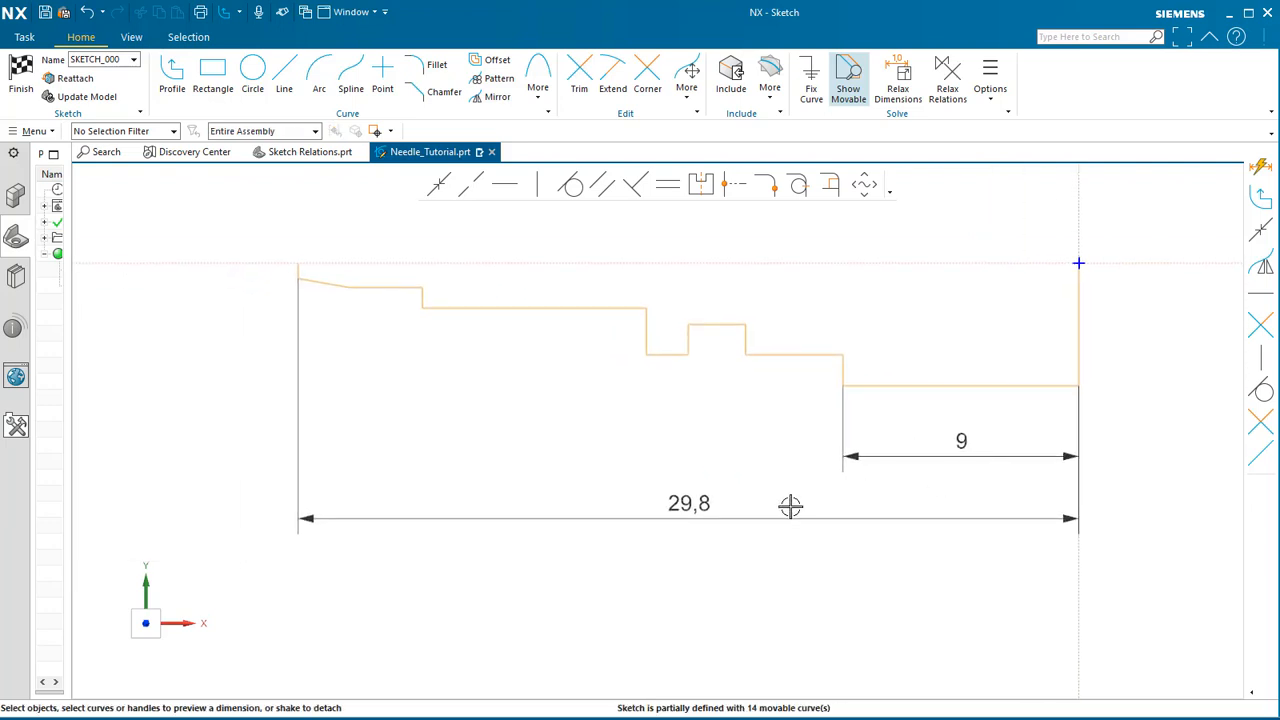
pyautogui.moveTo(692, 511); pyautogui.dragTo(692, 572)
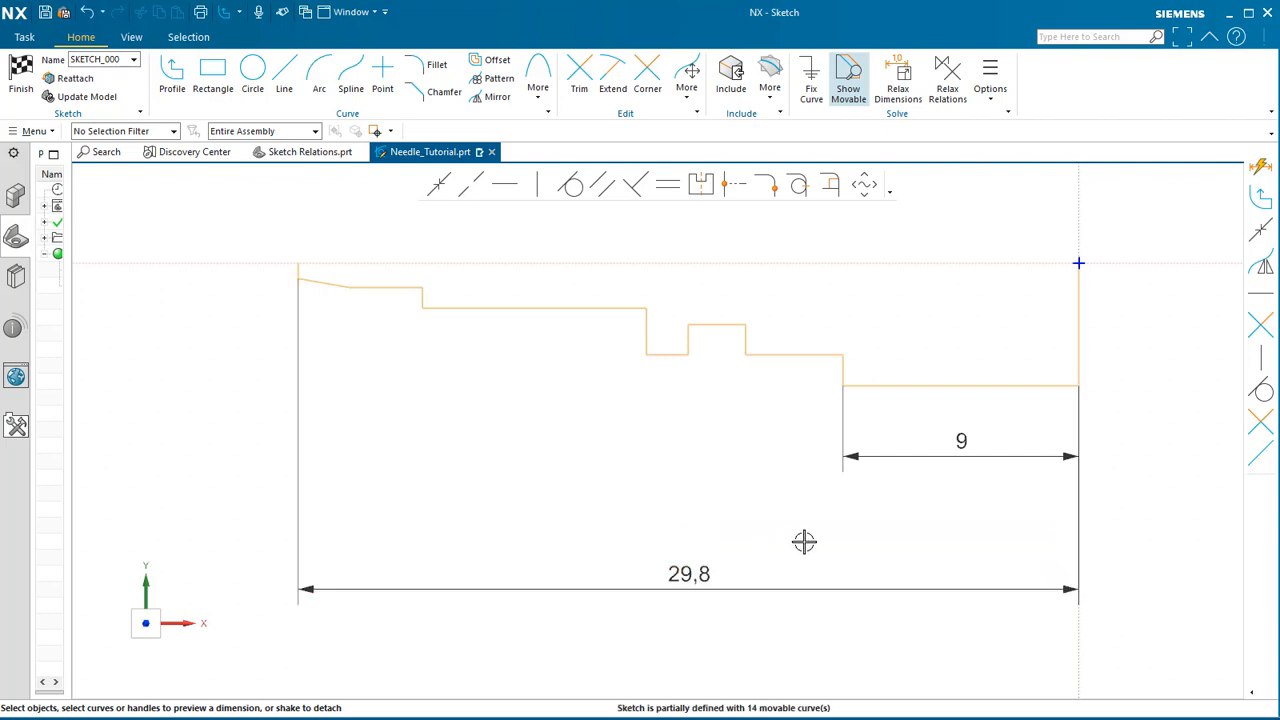
# Dimension the horizontal distance from the groove's nearer edge to the origin-end vertical as 13.2, placed below the 9 dimension.
pyautogui.click(744, 355)
pyautogui.click(1076, 381)
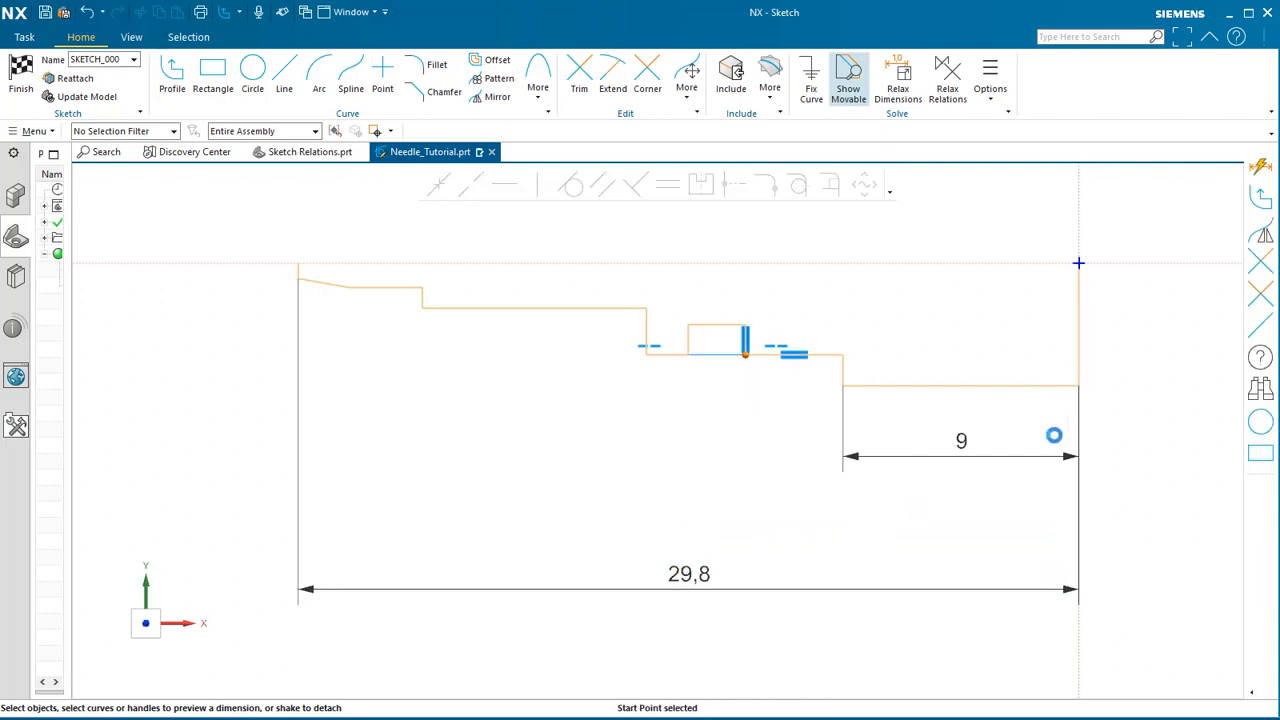
pyautogui.click(918, 487)
pyautogui.doubleClick(922, 497)
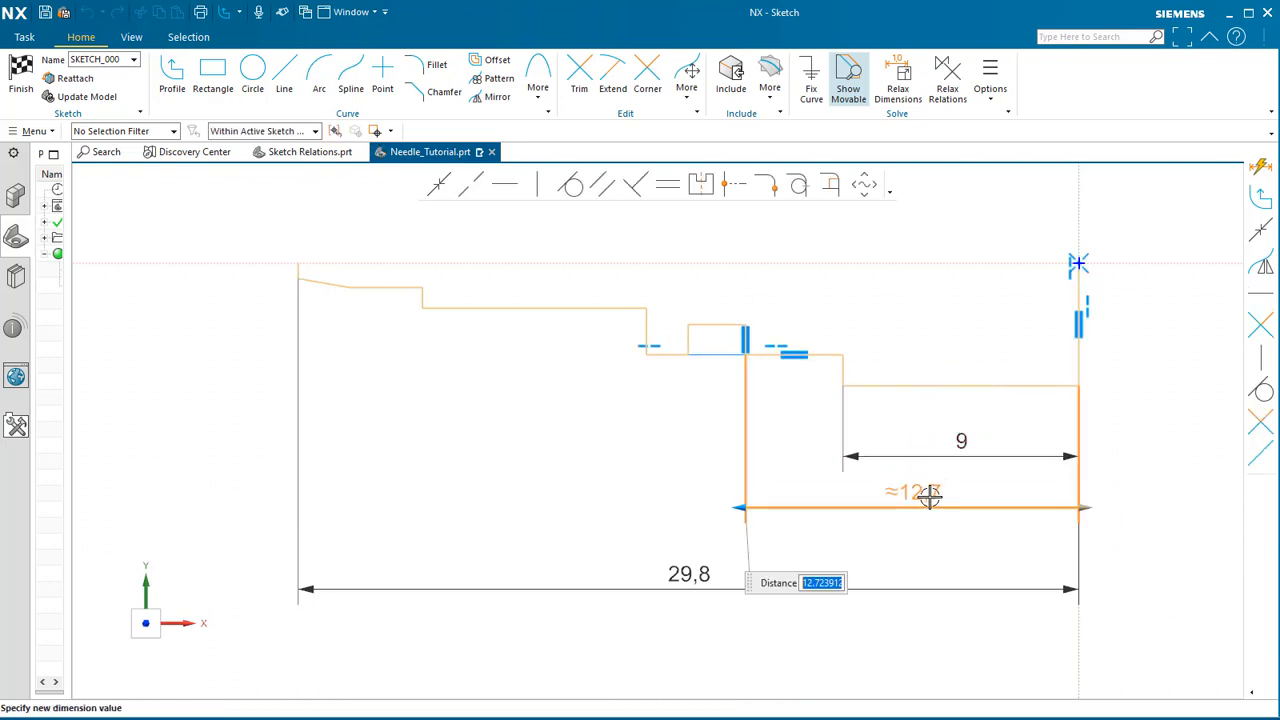
pyautogui.press('Return')
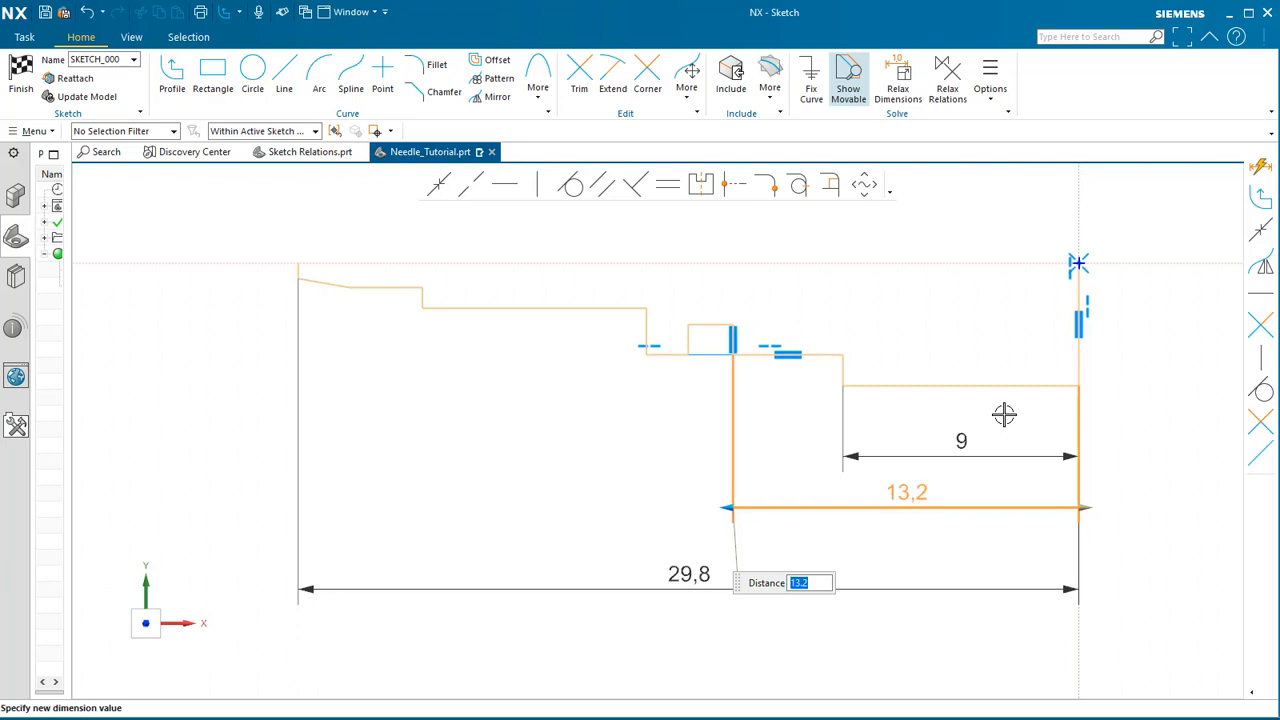
pyautogui.click(965, 566)
# Shift the groove's far vertical past its nearer edge and back, and deepen the groove by moving its floor line towards the axis.
pyautogui.scroll(5, 731, 326)
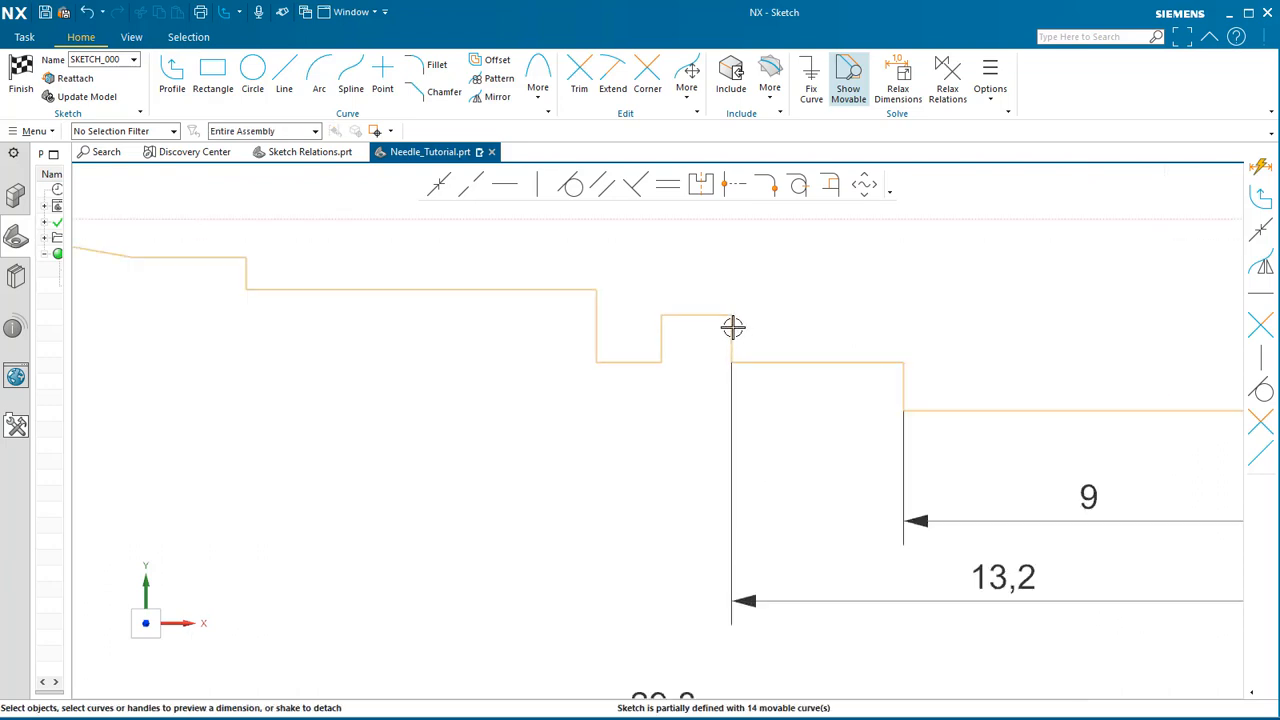
pyautogui.scroll(-2, 549, 363)
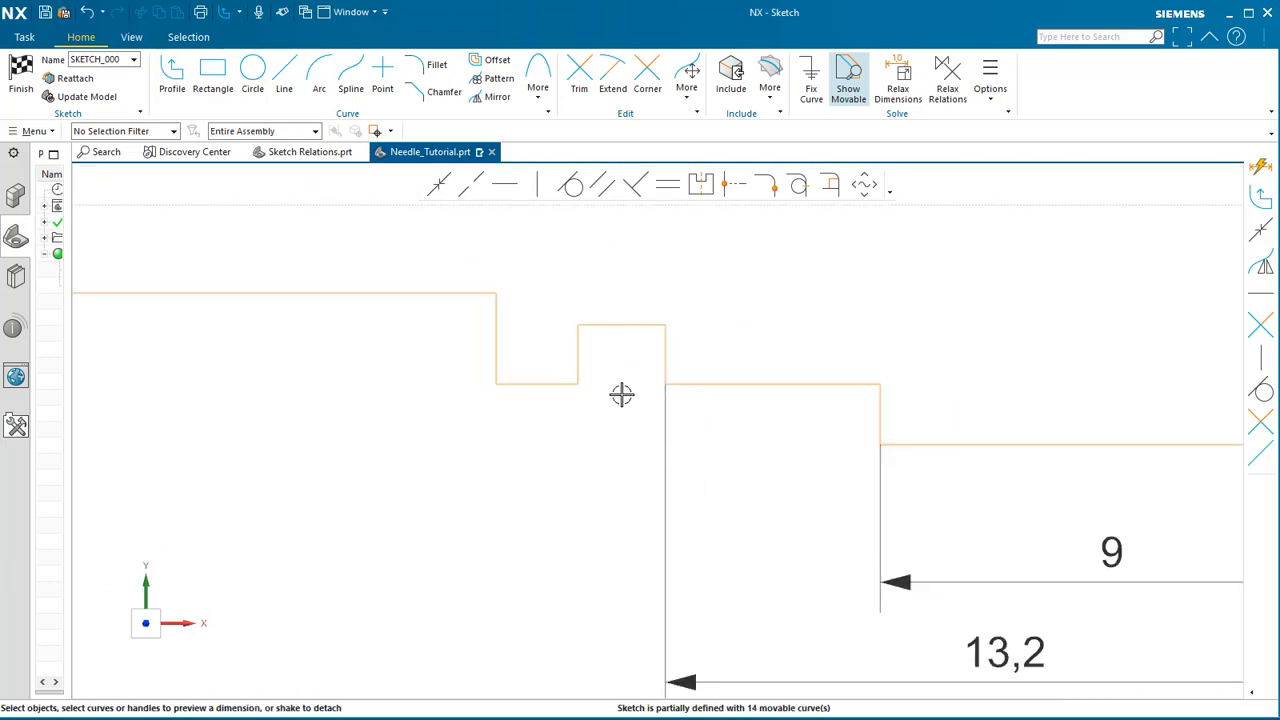
pyautogui.moveTo(607, 370)
pyautogui.mouseDown()
pyautogui.moveTo(580, 354)
pyautogui.moveTo(745, 359)
pyautogui.mouseUp()
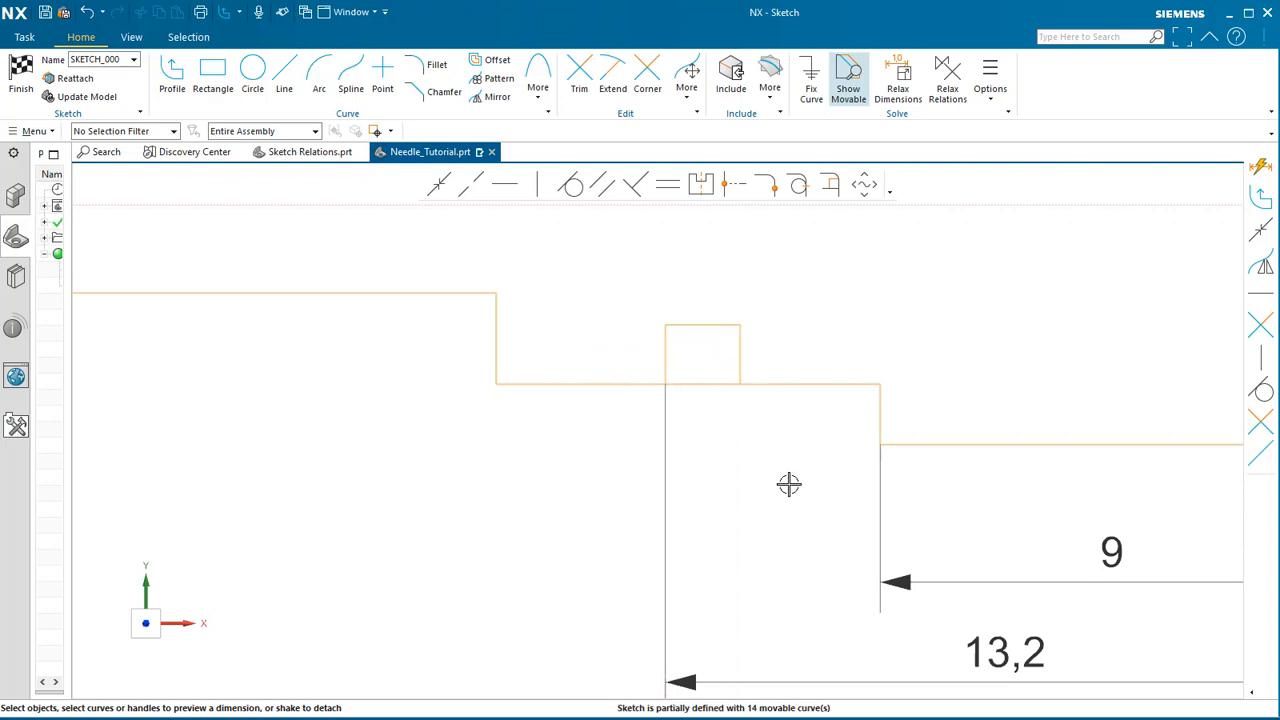
pyautogui.scroll(-3, 709, 374)
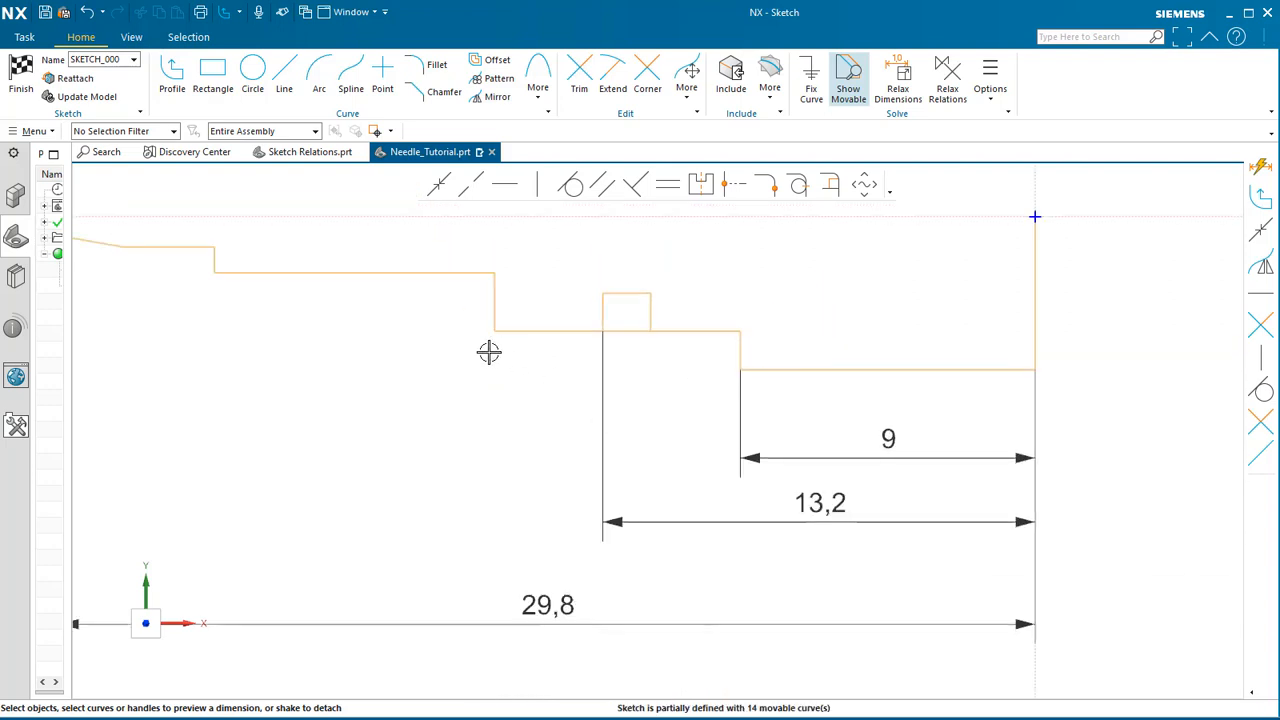
pyautogui.scroll(5, 573, 288)
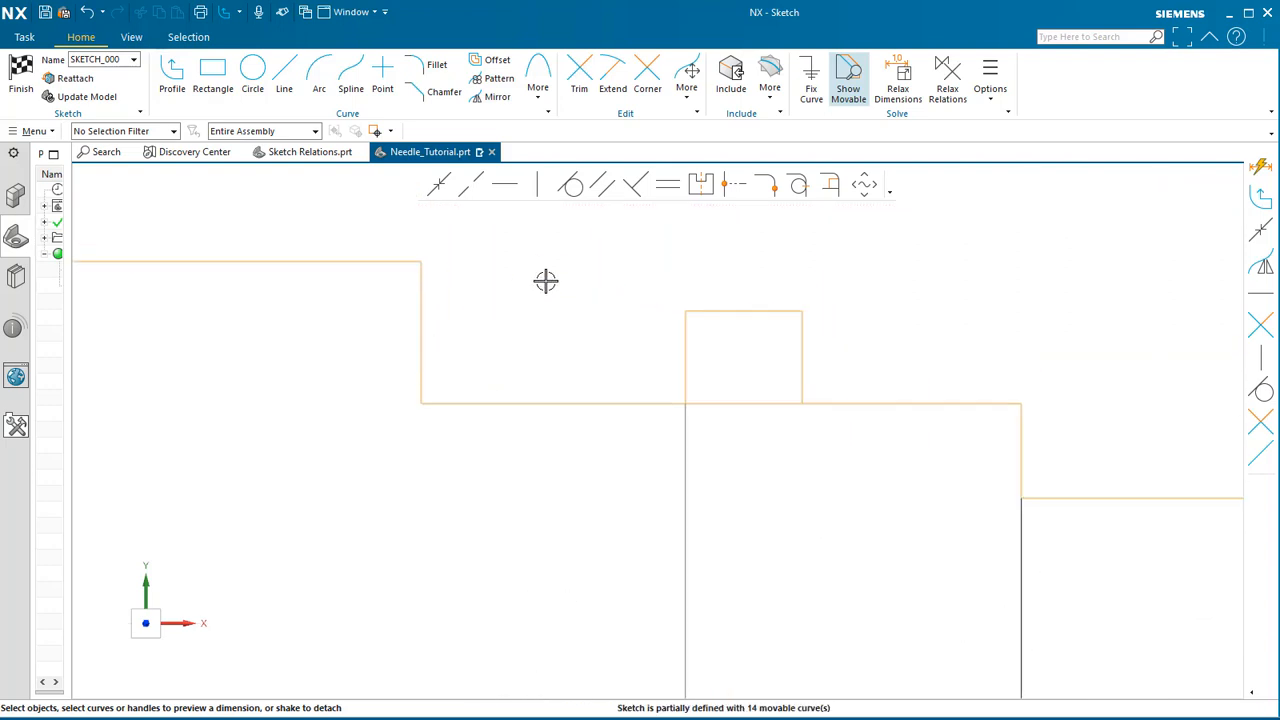
pyautogui.moveTo(857, 391); pyautogui.dragTo(562, 388)
pyautogui.moveTo(656, 320); pyautogui.dragTo(649, 270)
# Shift the short collar line and the shoulder line across the groove up and down to test their collinear link.
pyautogui.scroll(-3, 834, 359)
pyautogui.moveTo(668, 396); pyautogui.dragTo(663, 368)
pyautogui.moveTo(814, 369); pyautogui.dragTo(812, 394)
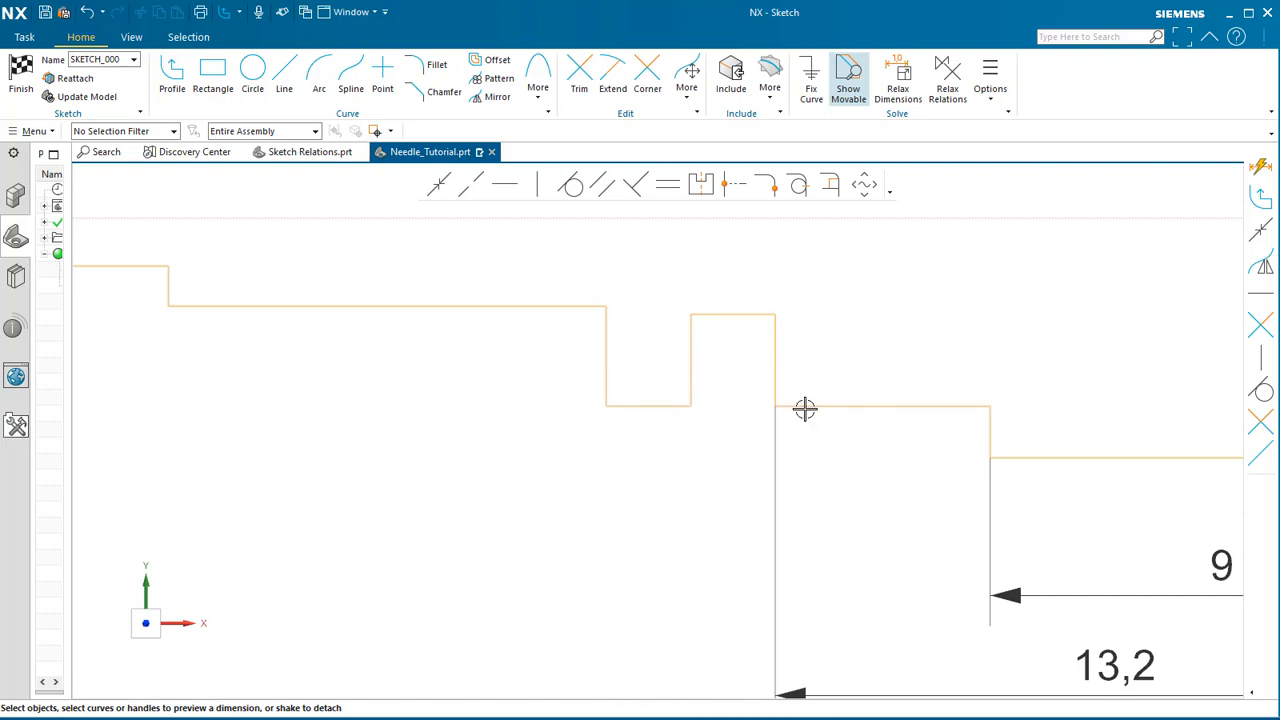
pyautogui.scroll(3, 717, 397)
pyautogui.moveTo(637, 404); pyautogui.dragTo(636, 362)
pyautogui.moveTo(862, 364); pyautogui.dragTo(860, 404)
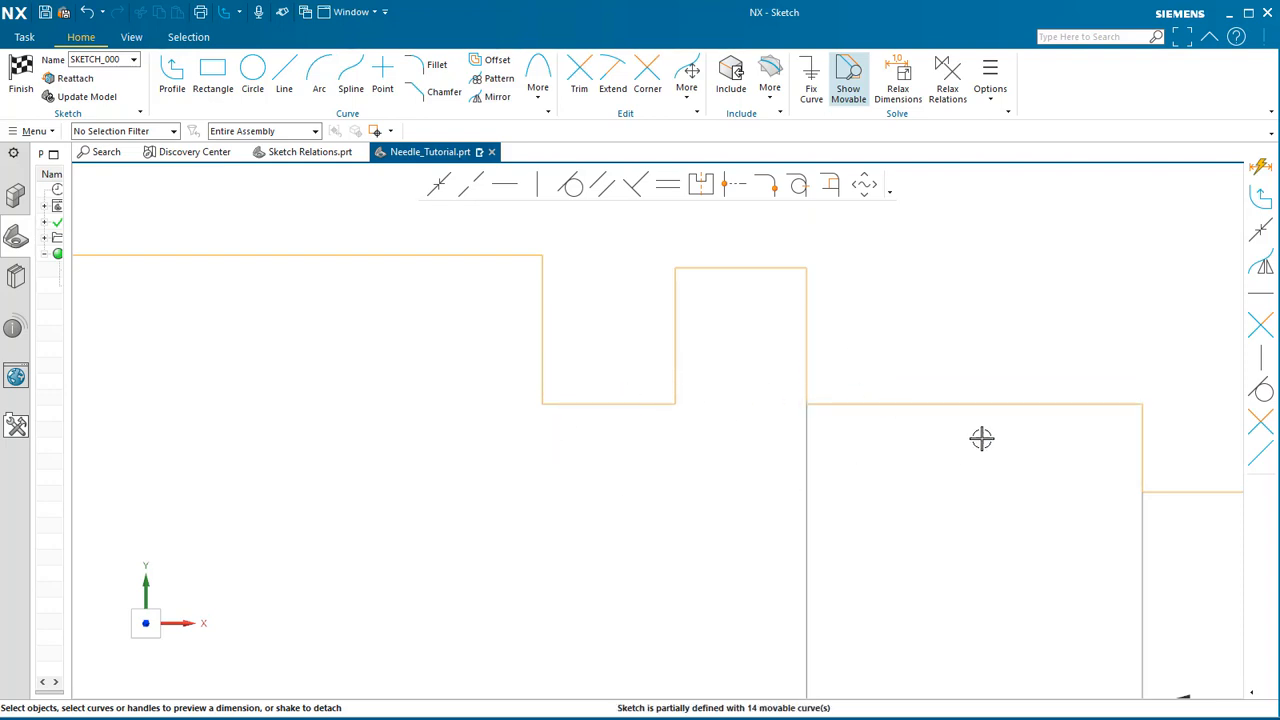
pyautogui.moveTo(953, 417); pyautogui.dragTo(957, 360)
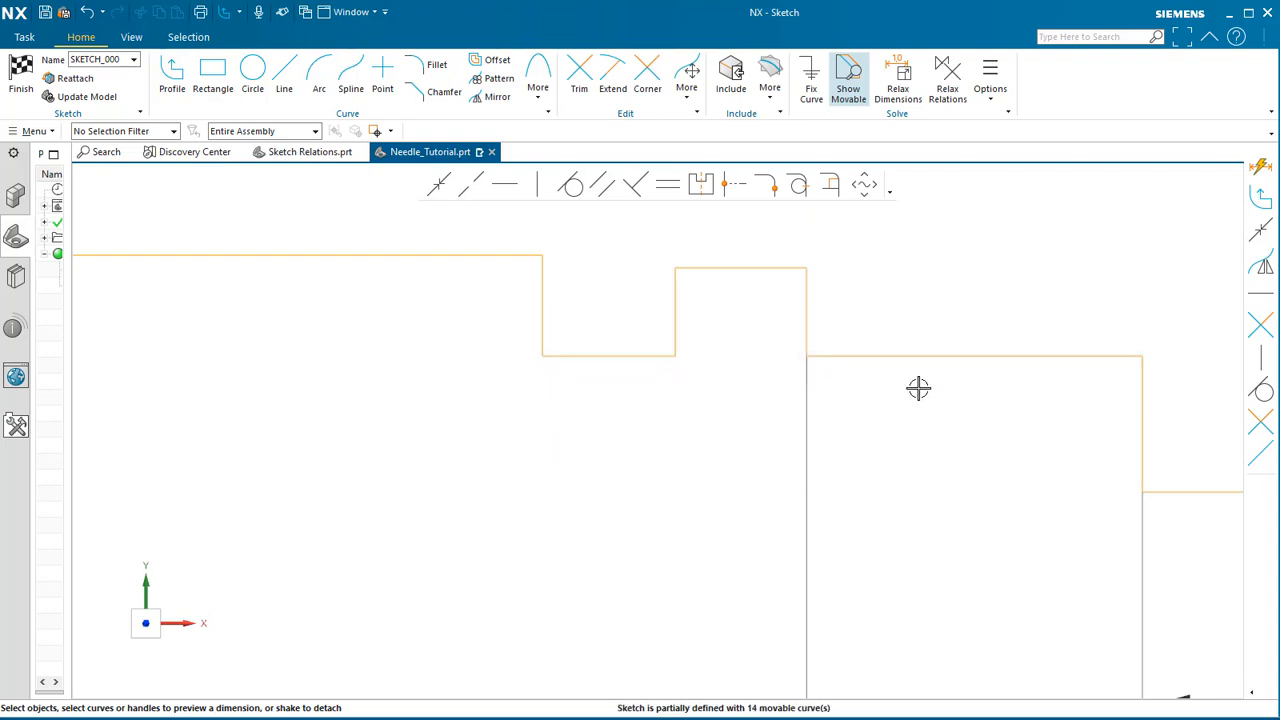
pyautogui.moveTo(608, 360); pyautogui.dragTo(608, 400)
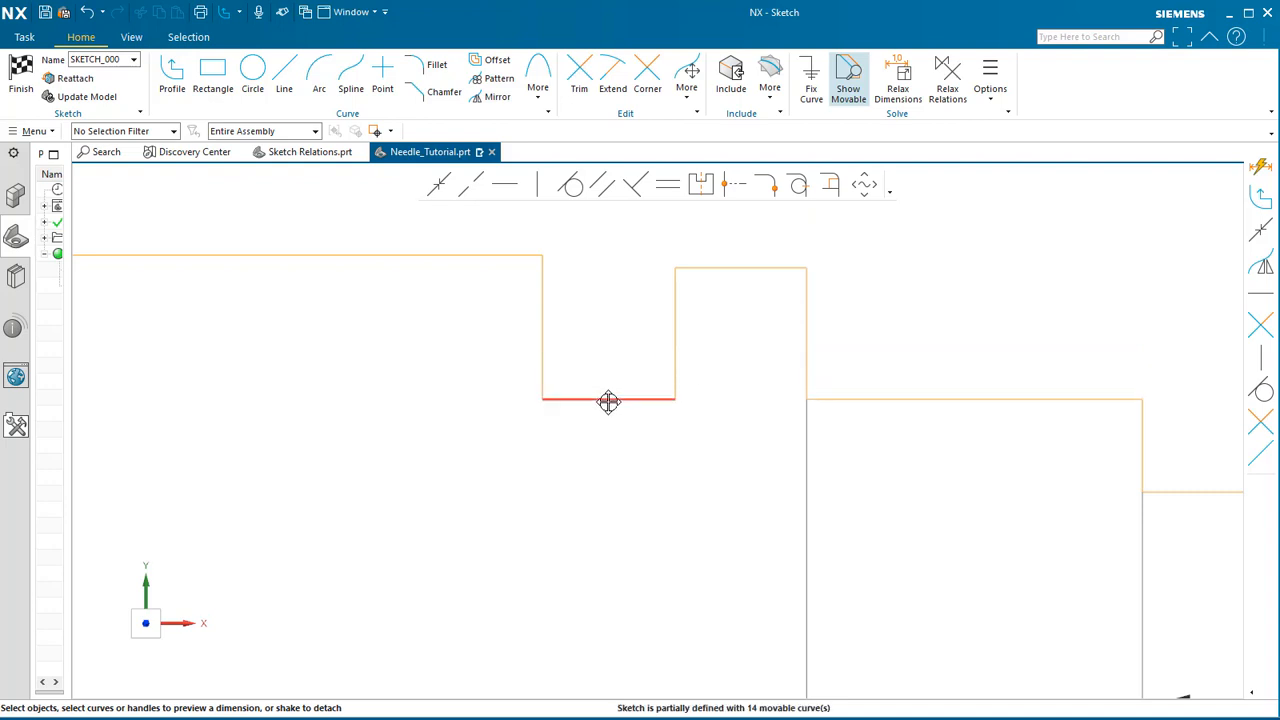
# Relax the collinear relation between the short collar line and the shoulder line, and move the collar line slightly towards the axis.
pyautogui.click(582, 399)
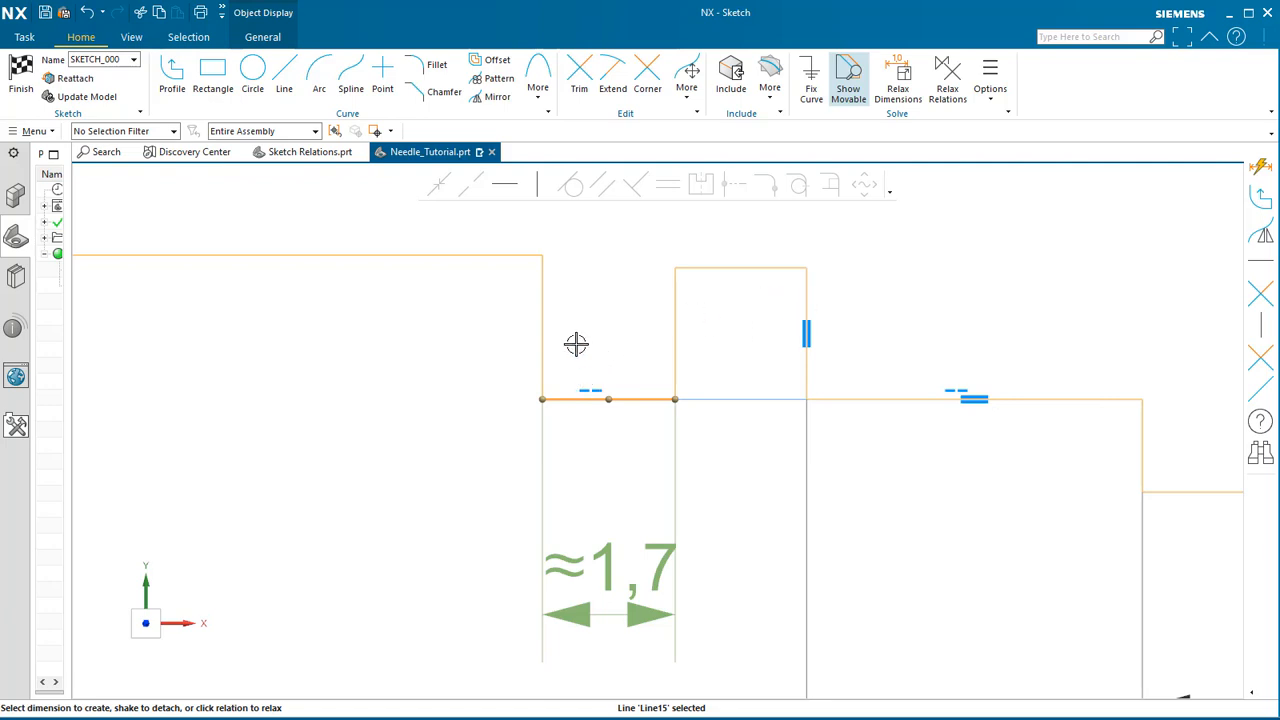
pyautogui.click(586, 386)
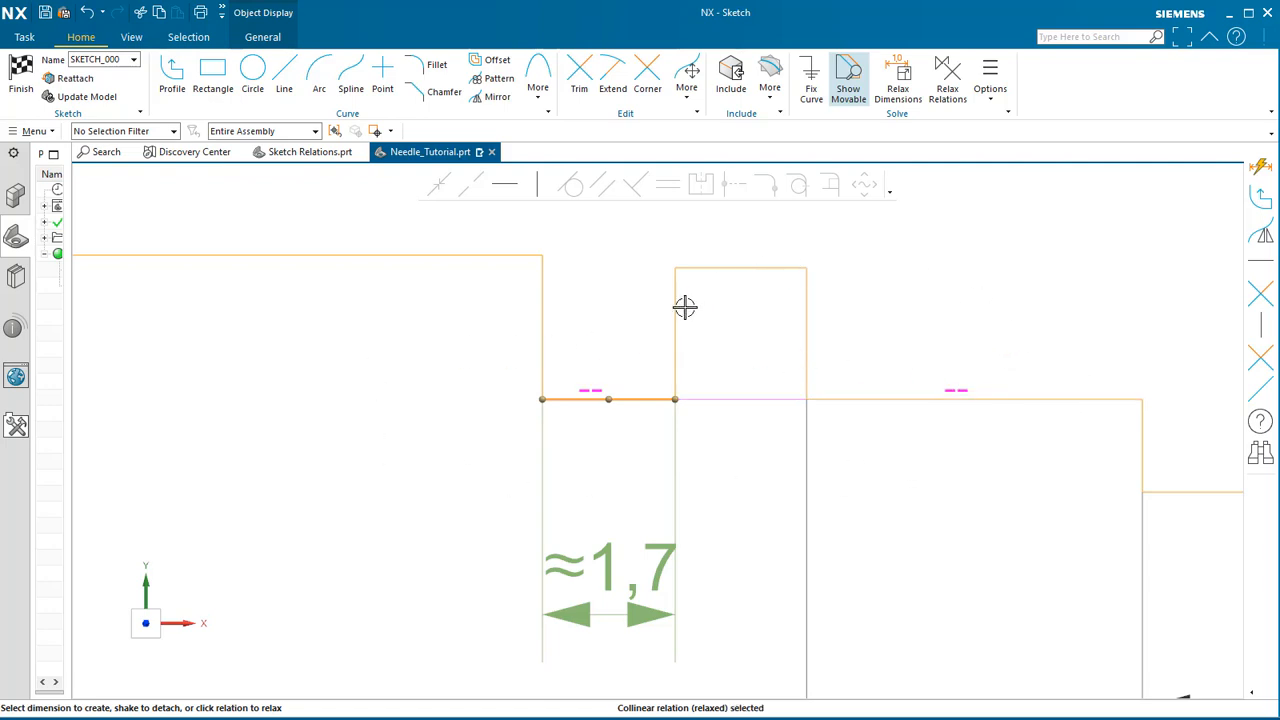
pyautogui.moveTo(642, 396); pyautogui.dragTo(643, 369)
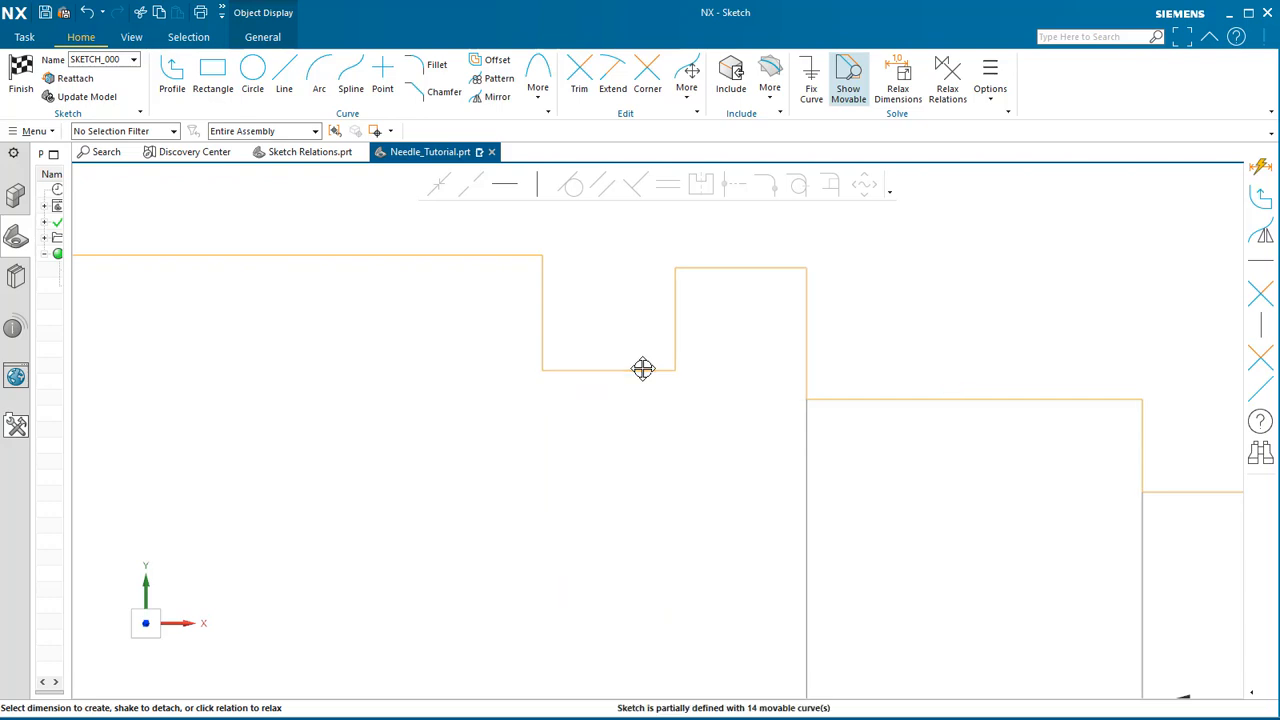
pyautogui.click(893, 400)
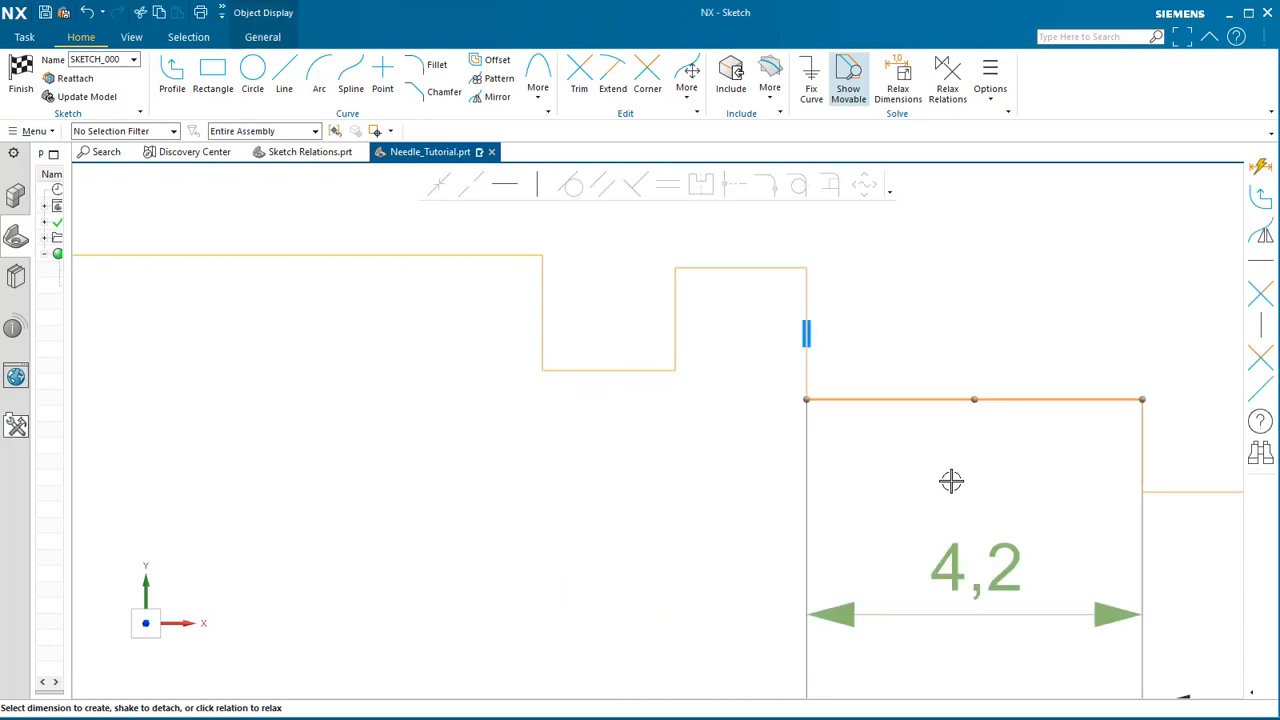
pyautogui.click(632, 370)
pyautogui.press('Escape')
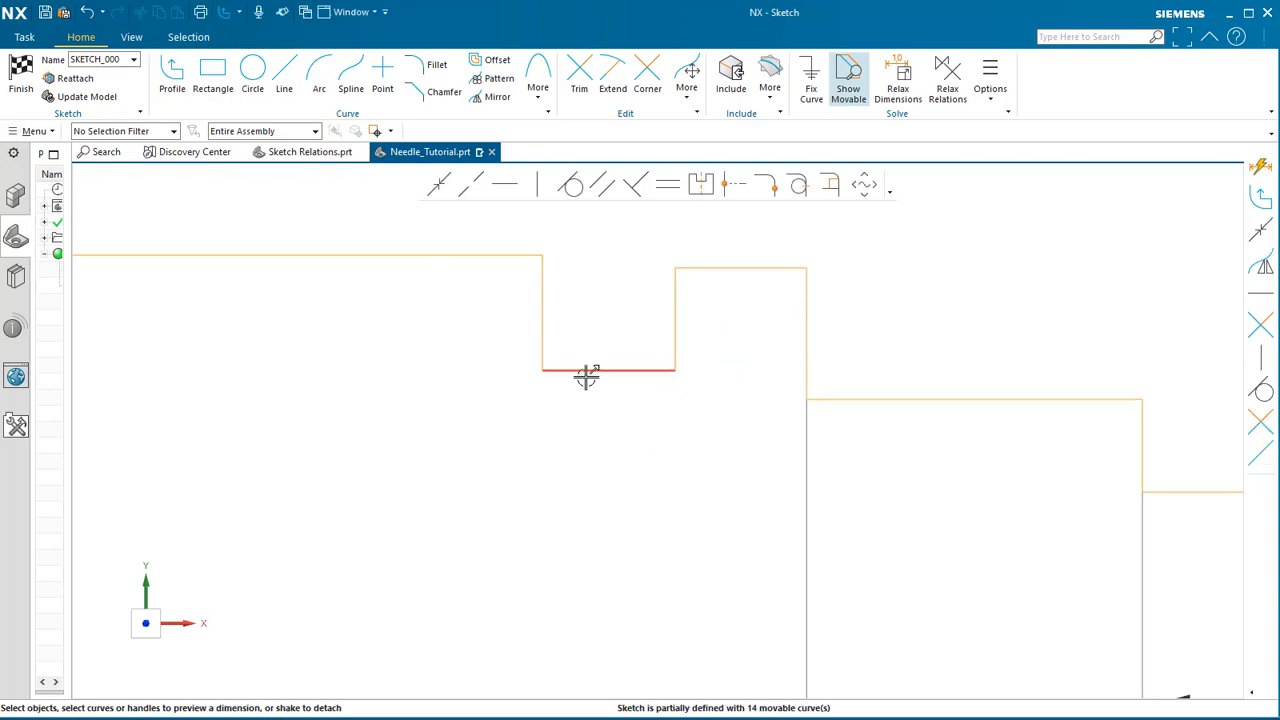
pyautogui.click(571, 371)
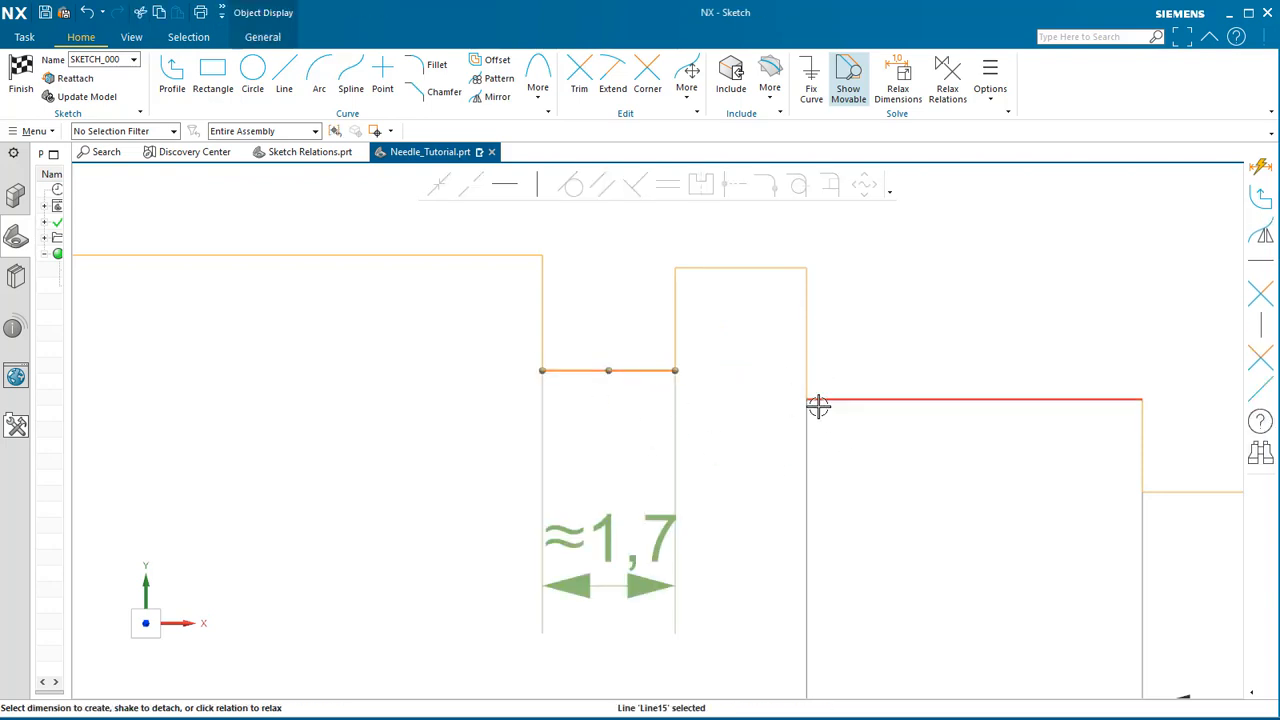
pyautogui.press('Escape')
# Add a horizontal Rapid Dimension from the groove's far edge to the origin-end vertical, placed below the 13.2 dimension.
pyautogui.scroll(-3, 603, 391)
pyautogui.scroll(-2, 595, 440)
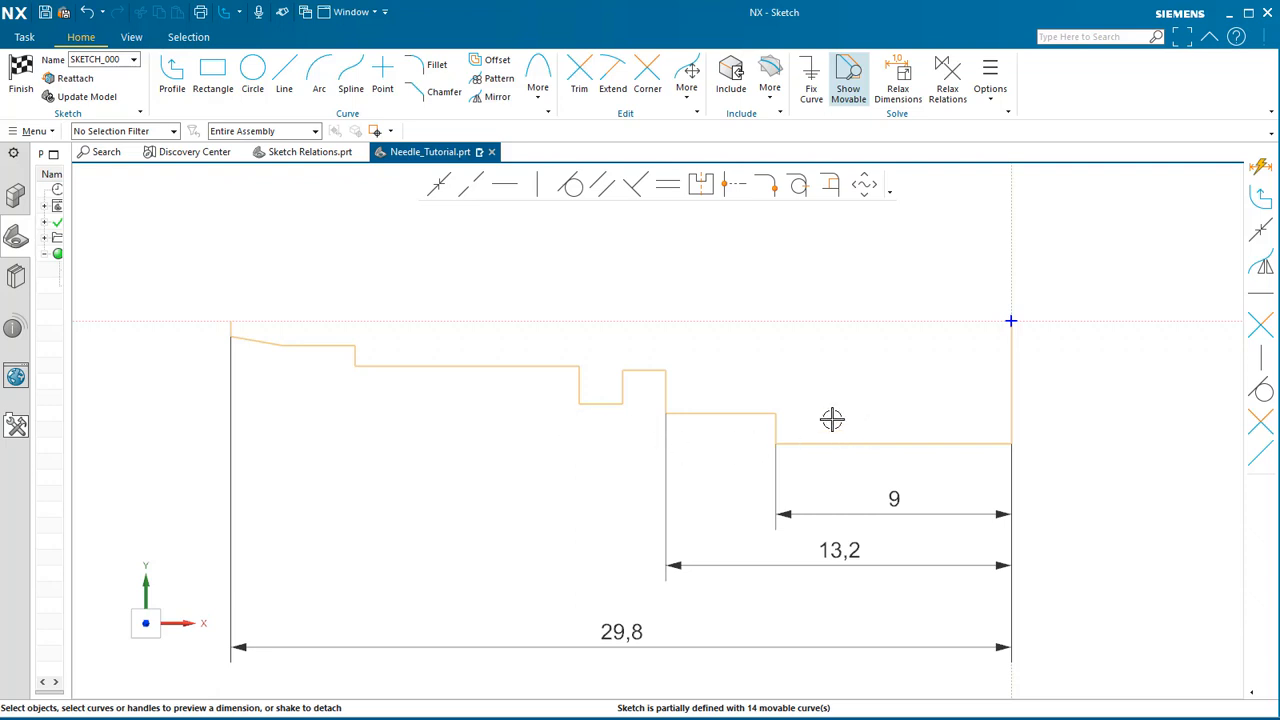
pyautogui.keyDown('shift'); pyautogui.moveTo(598, 476); pyautogui.dragTo(620, 417, button='middle'); pyautogui.keyUp('shift')
pyautogui.press('d')
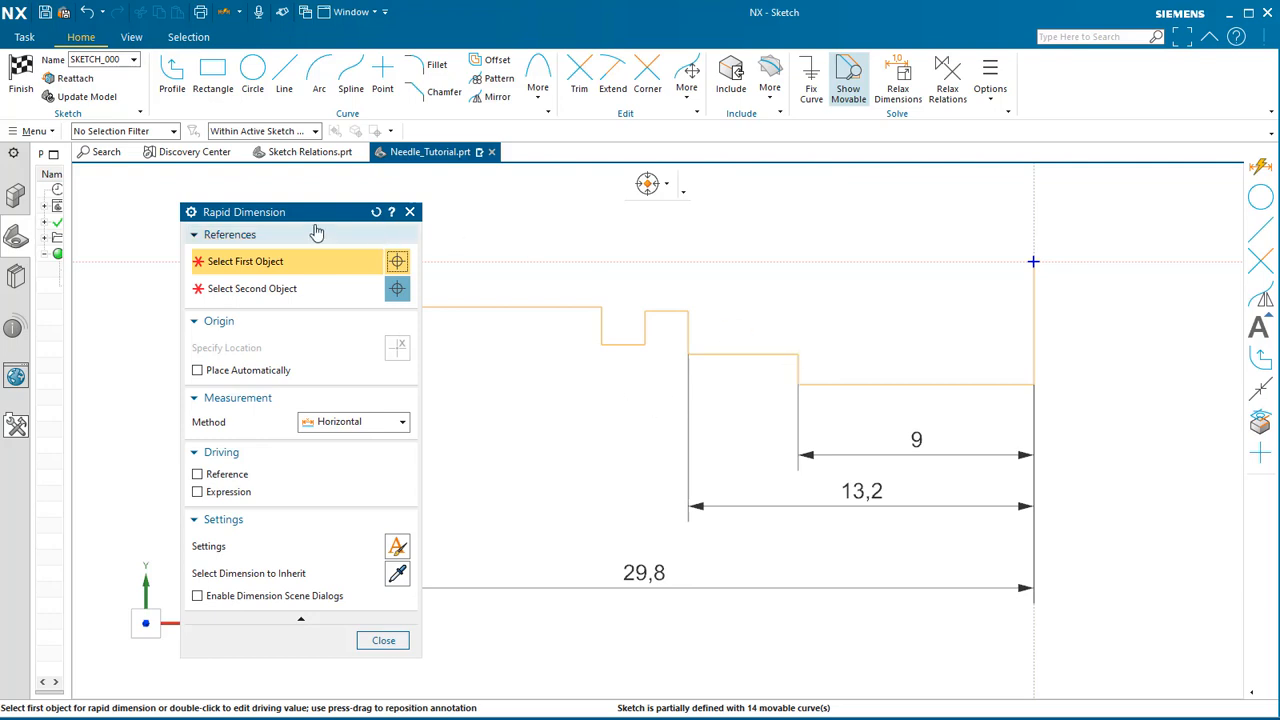
pyautogui.moveTo(305, 214); pyautogui.dragTo(270, 181)
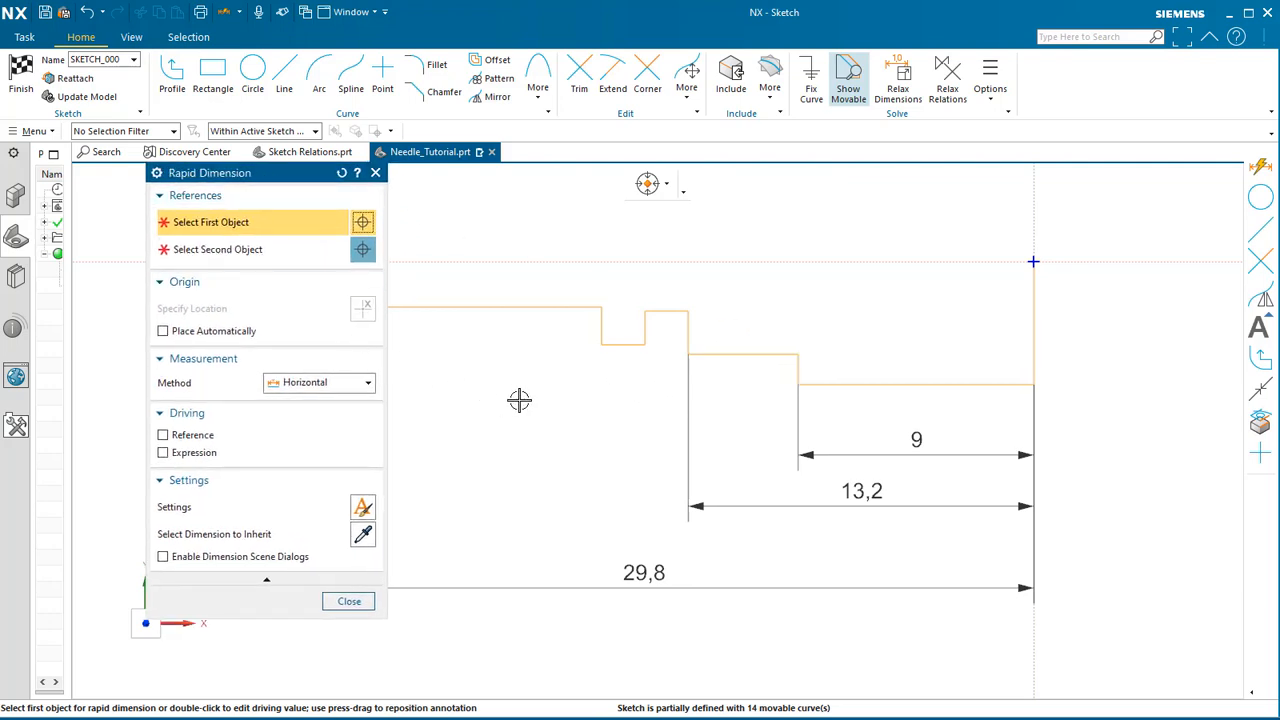
pyautogui.click(294, 386)
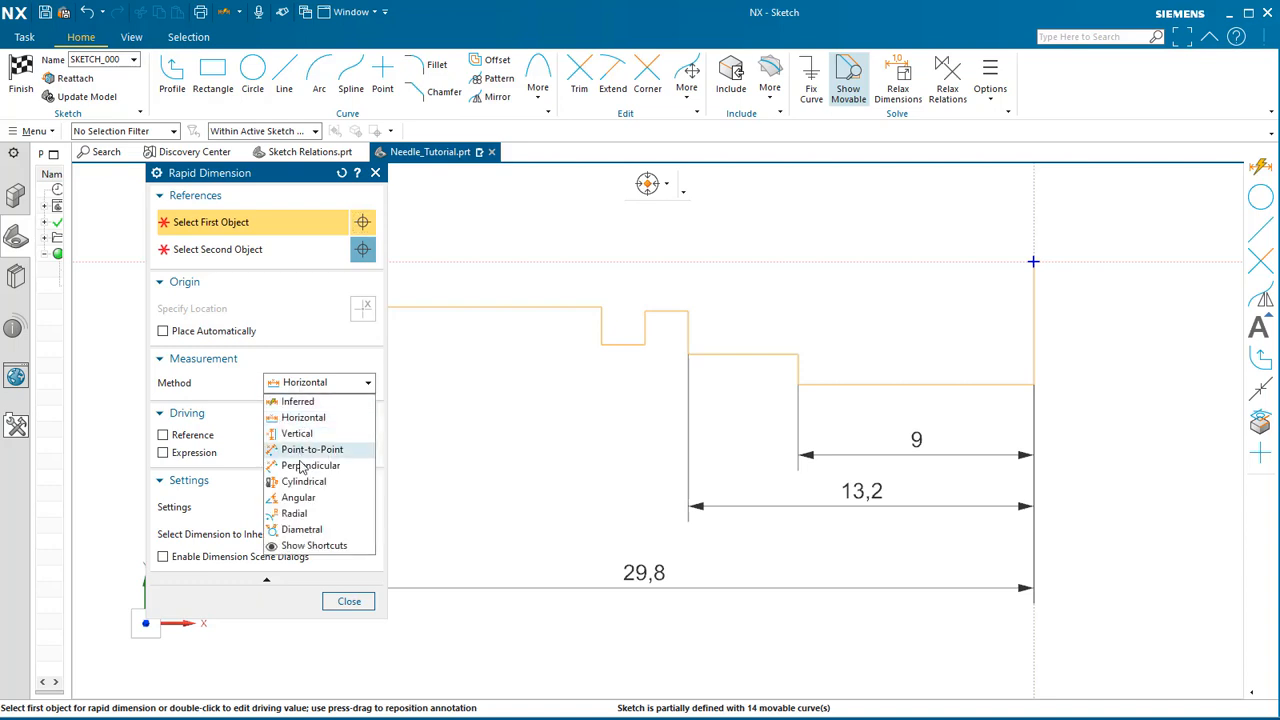
pyautogui.click(297, 418)
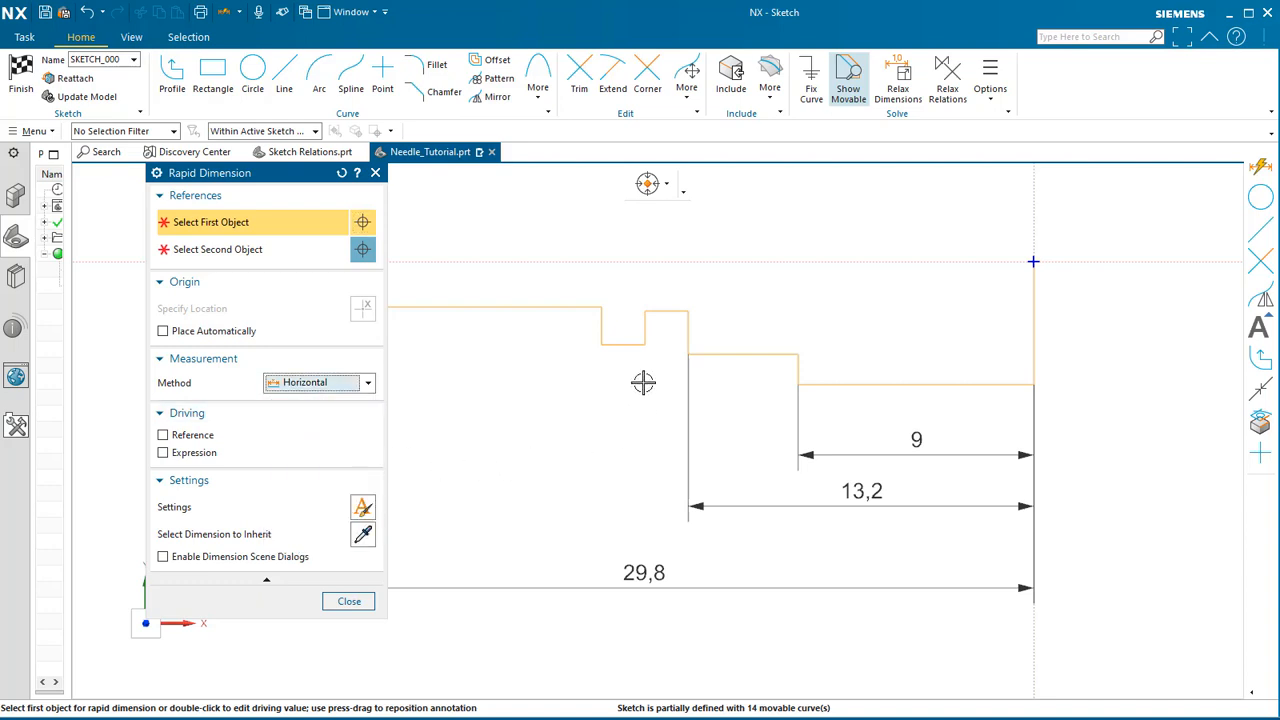
pyautogui.click(644, 343)
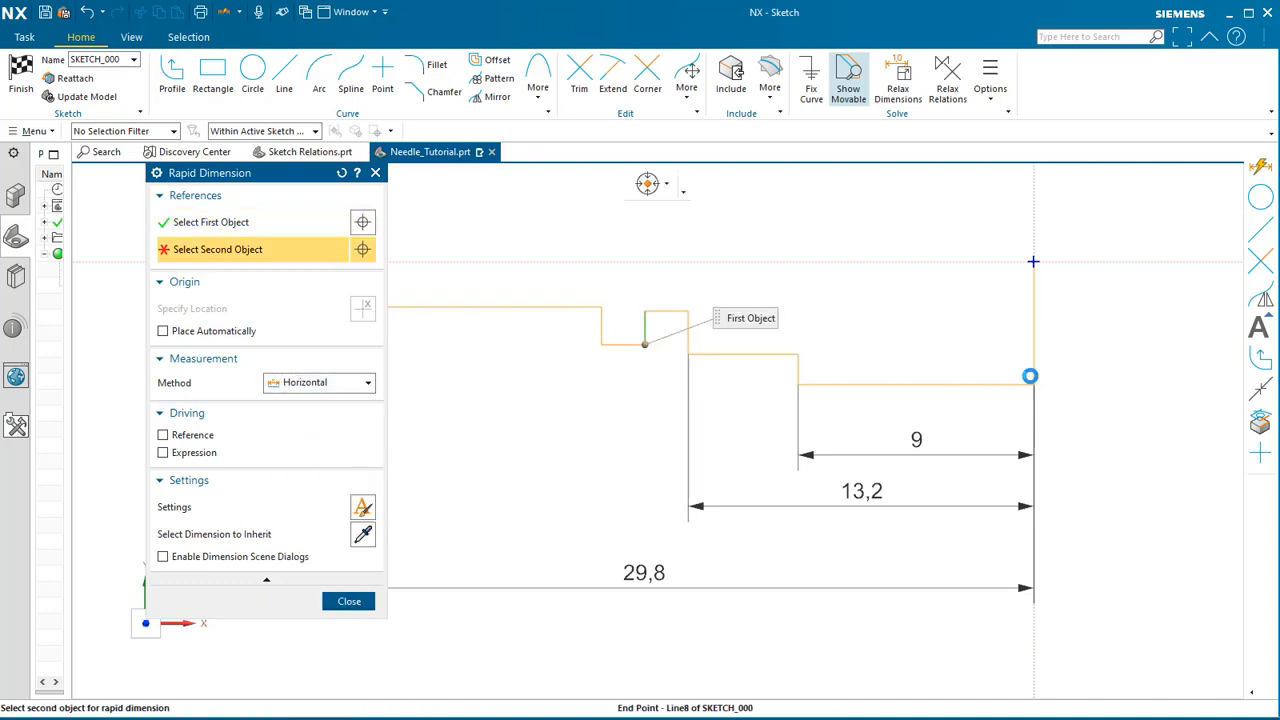
pyautogui.click(1033, 380)
pyautogui.click(905, 553)
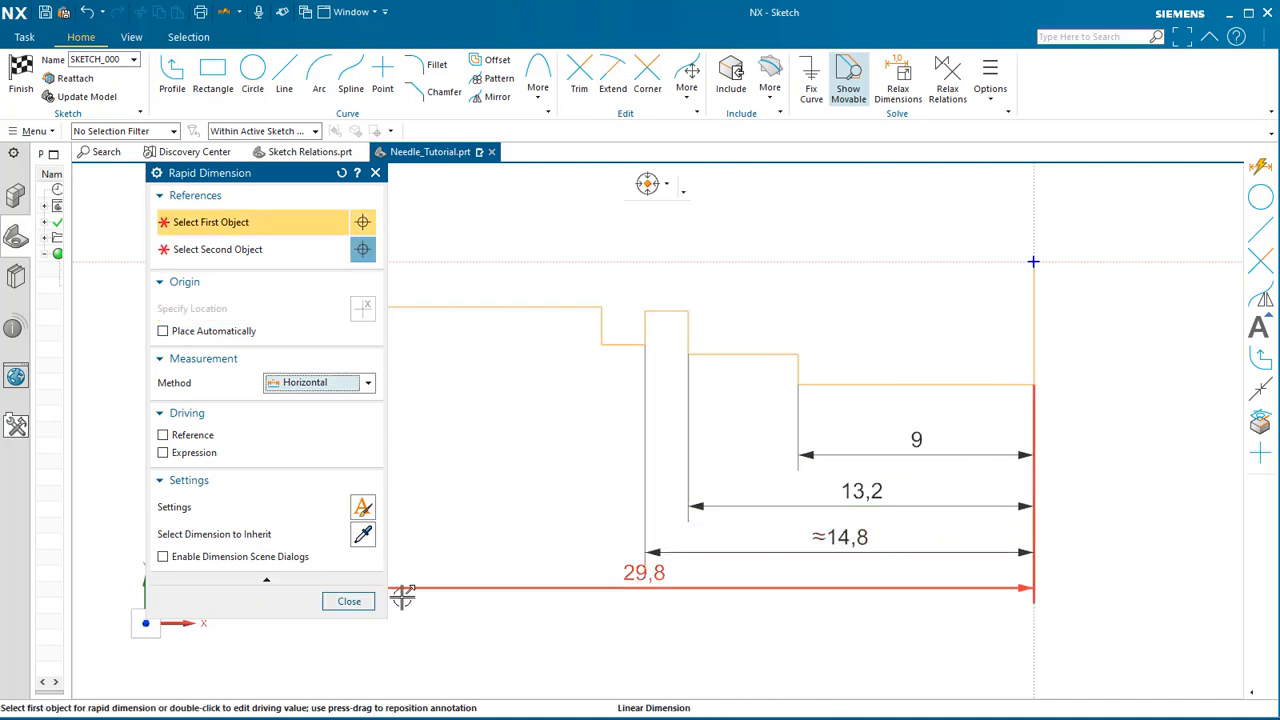
pyautogui.click(340, 601)
# Move the 29.8 overall dimension lower and set the distance to the groove's far edge to 15.
pyautogui.moveTo(763, 587); pyautogui.dragTo(775, 634)
pyautogui.keyDown('shift'); pyautogui.moveTo(818, 589); pyautogui.dragTo(827, 572, button='middle'); pyautogui.keyUp('shift')
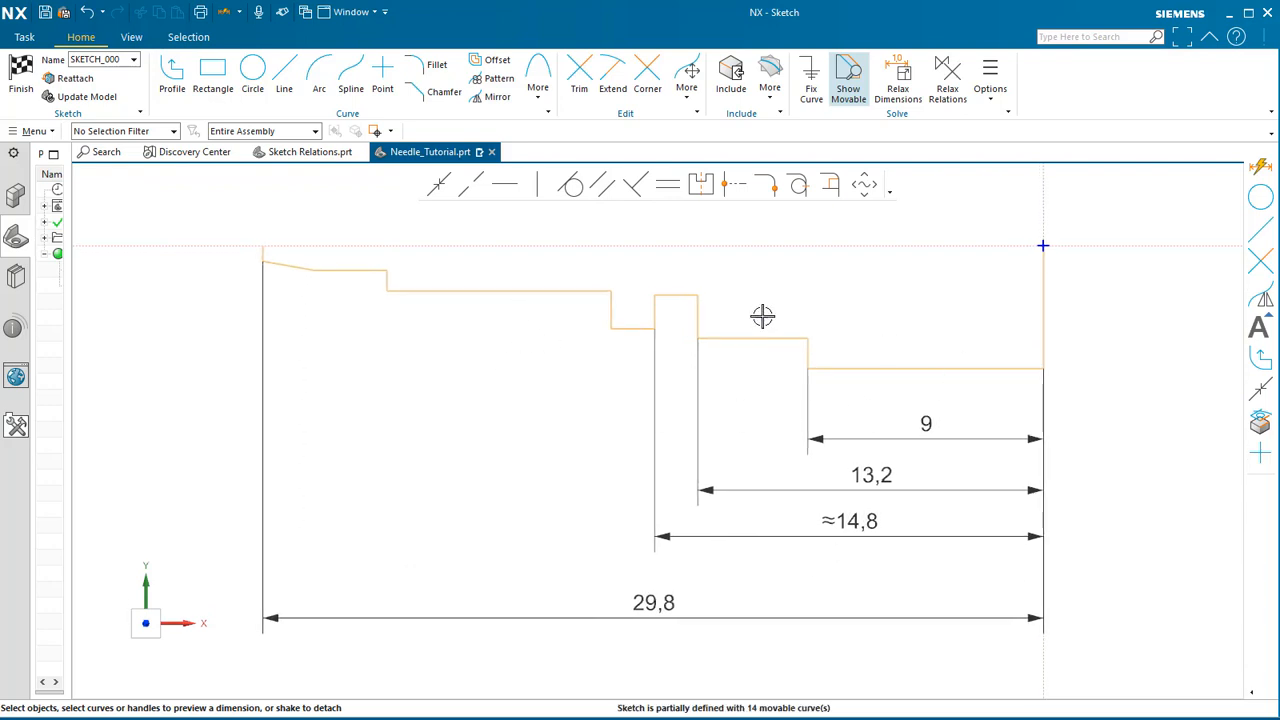
pyautogui.doubleClick(856, 530)
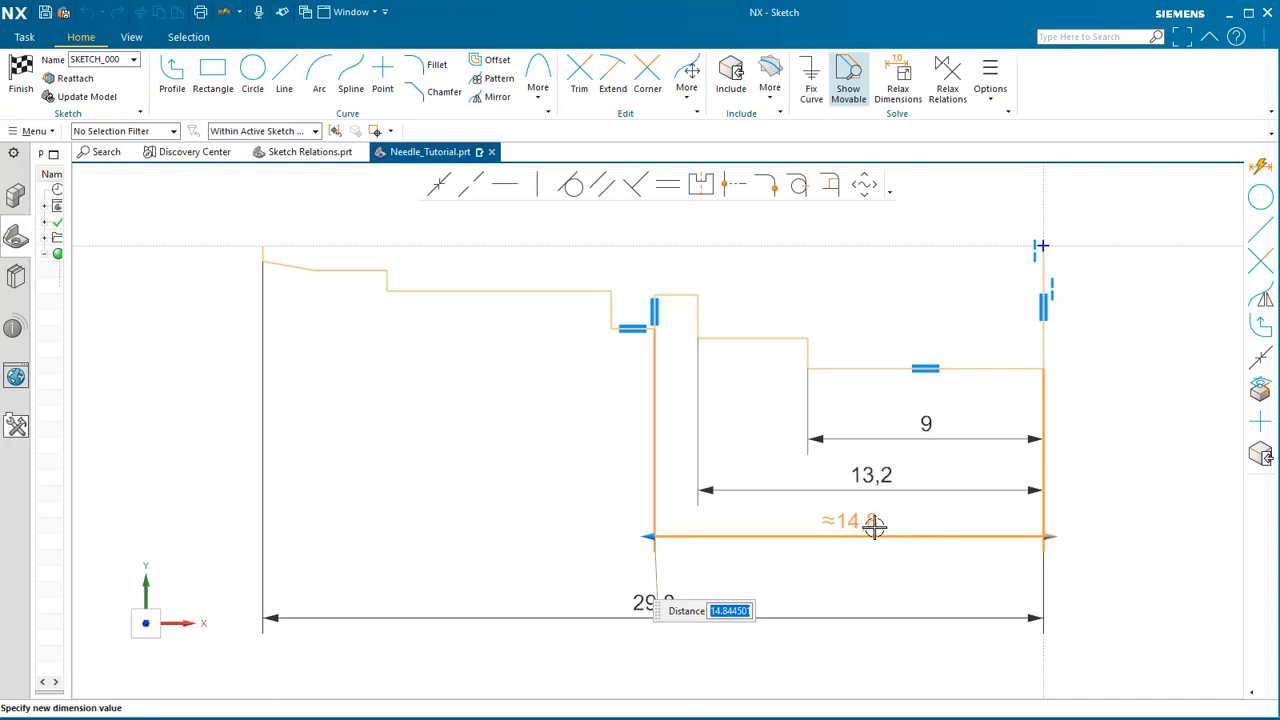
pyautogui.press('Return')
# Dimension the horizontal distance from the narrow collar's far vertical to the origin-end vertical as 15.9.
pyautogui.click(607, 319)
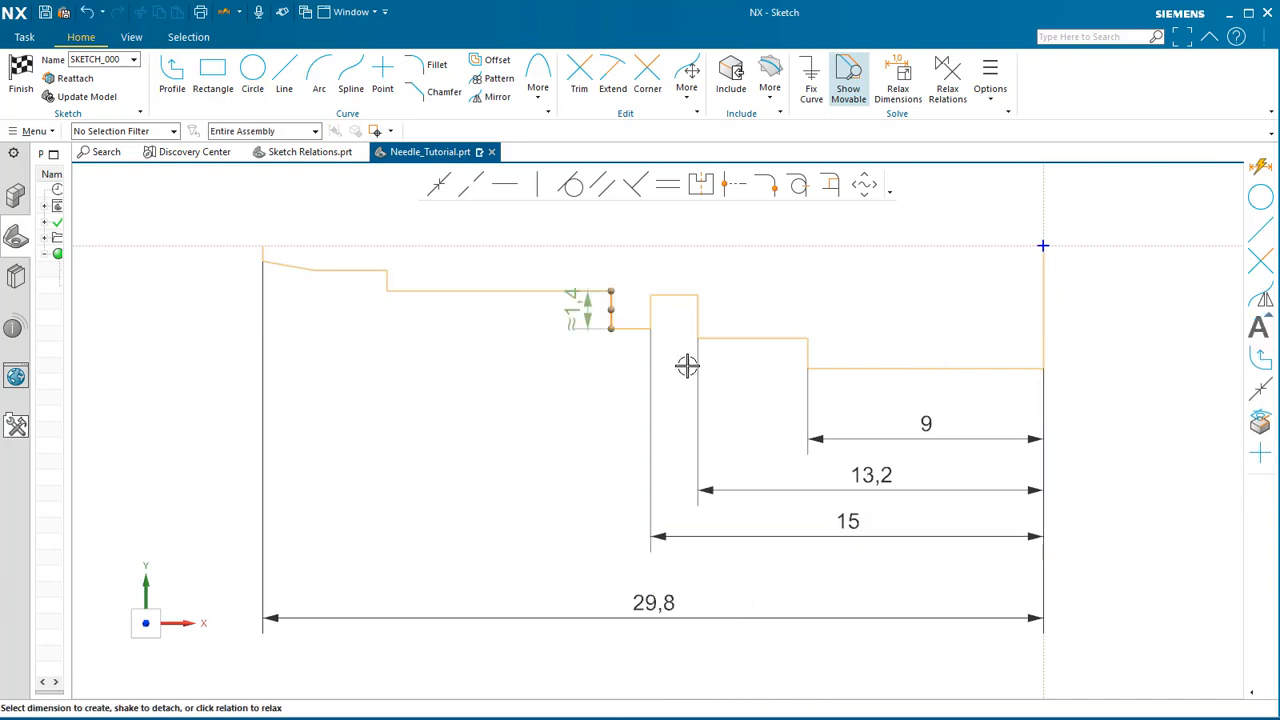
pyautogui.click(1049, 350)
pyautogui.moveTo(831, 362); pyautogui.dragTo(821, 547)
pyautogui.doubleClick(825, 549)
pyautogui.press('Return')
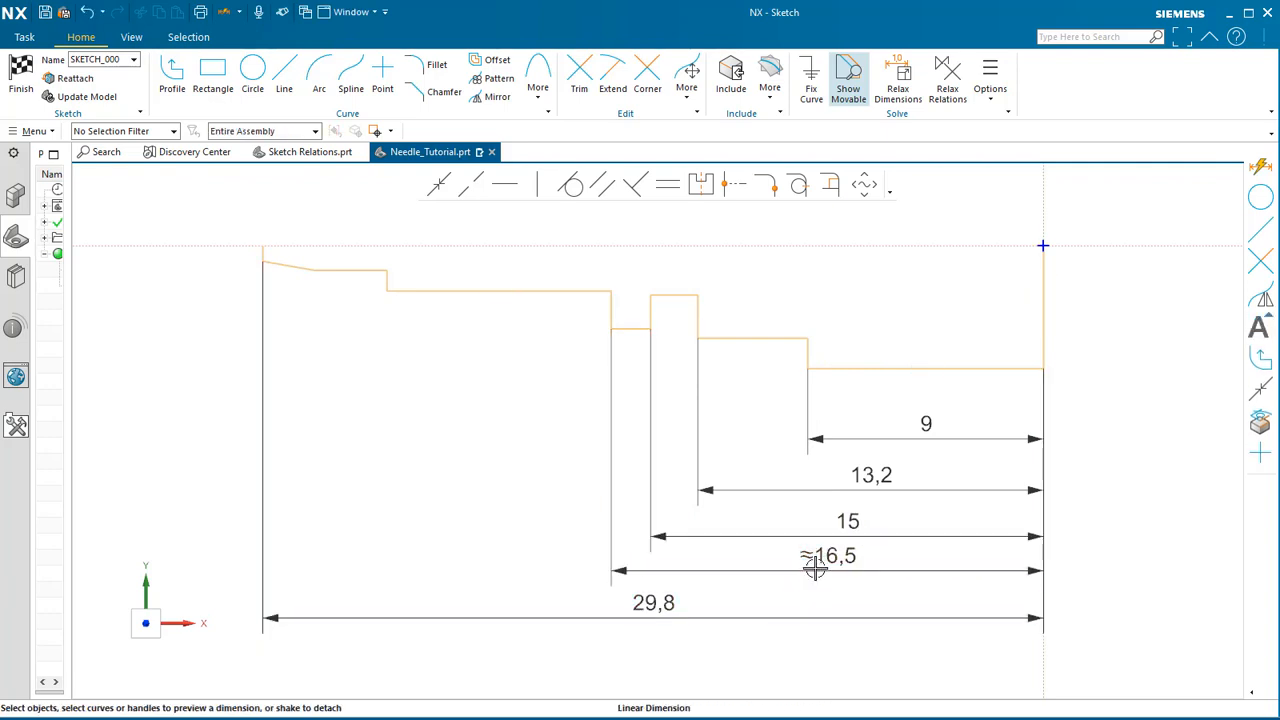
pyautogui.doubleClick(816, 566)
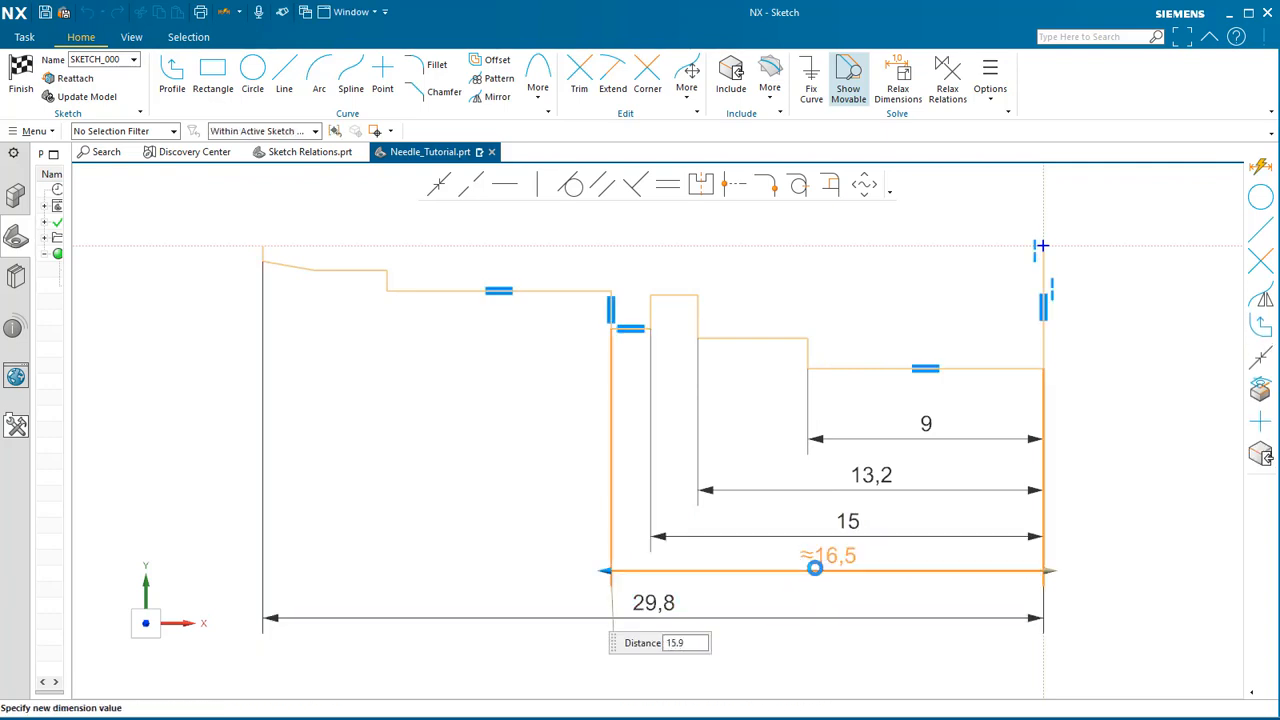
pyautogui.press('Return')
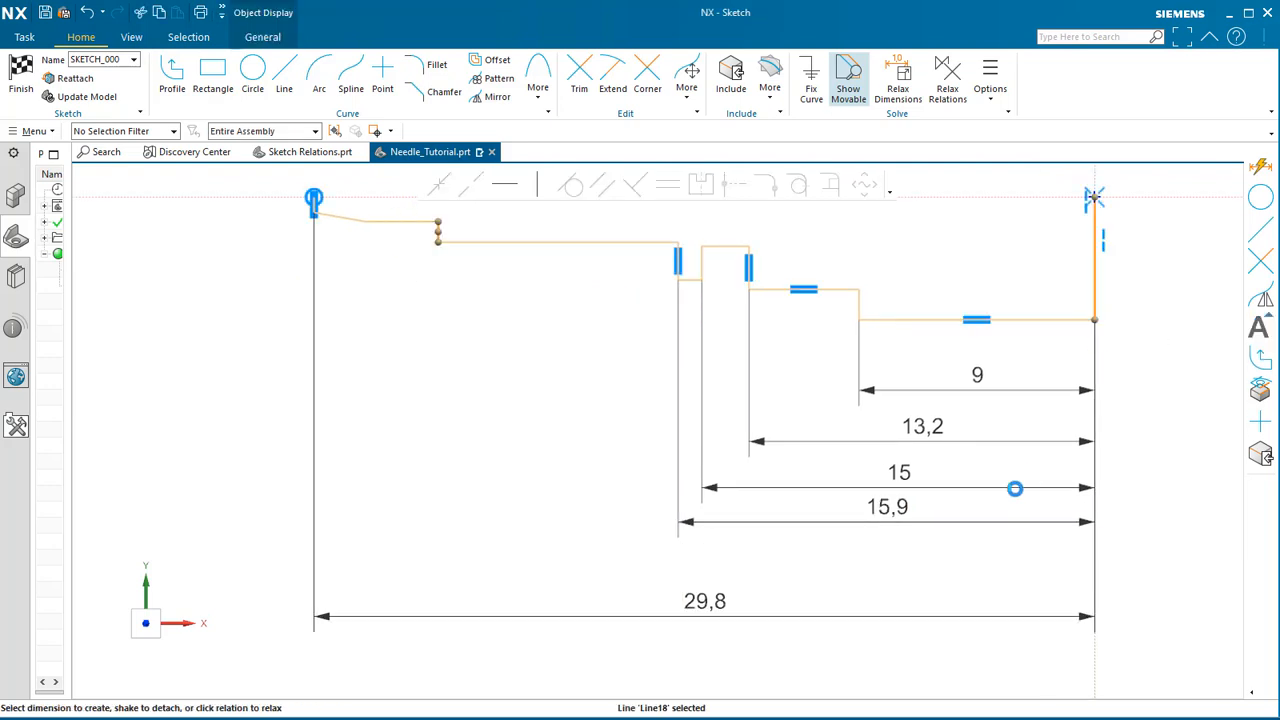
# Dimension the horizontal distance from the threaded section's far vertical to the origin-end vertical as 24.2, placed between the 15.9 and 29.8 dimensions.
pyautogui.moveTo(768, 309); pyautogui.dragTo(810, 550)
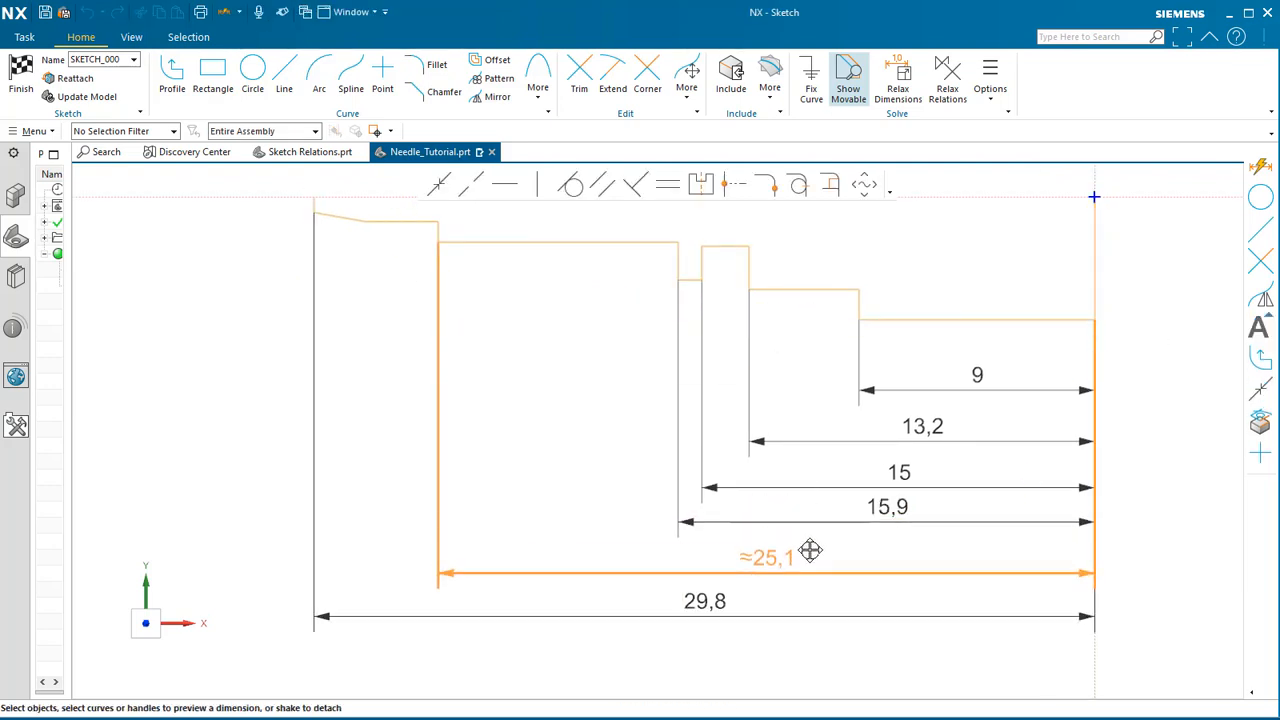
pyautogui.click(810, 550)
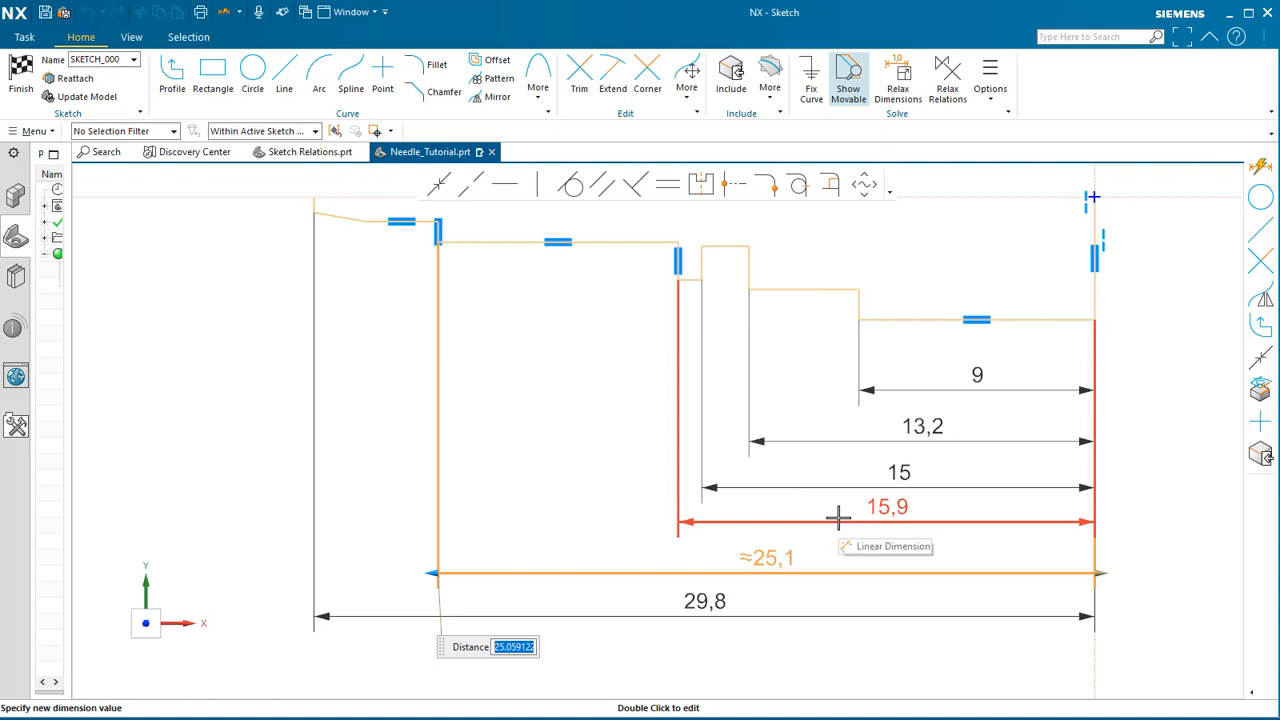
pyautogui.write('24.2')
pyautogui.press('Return')
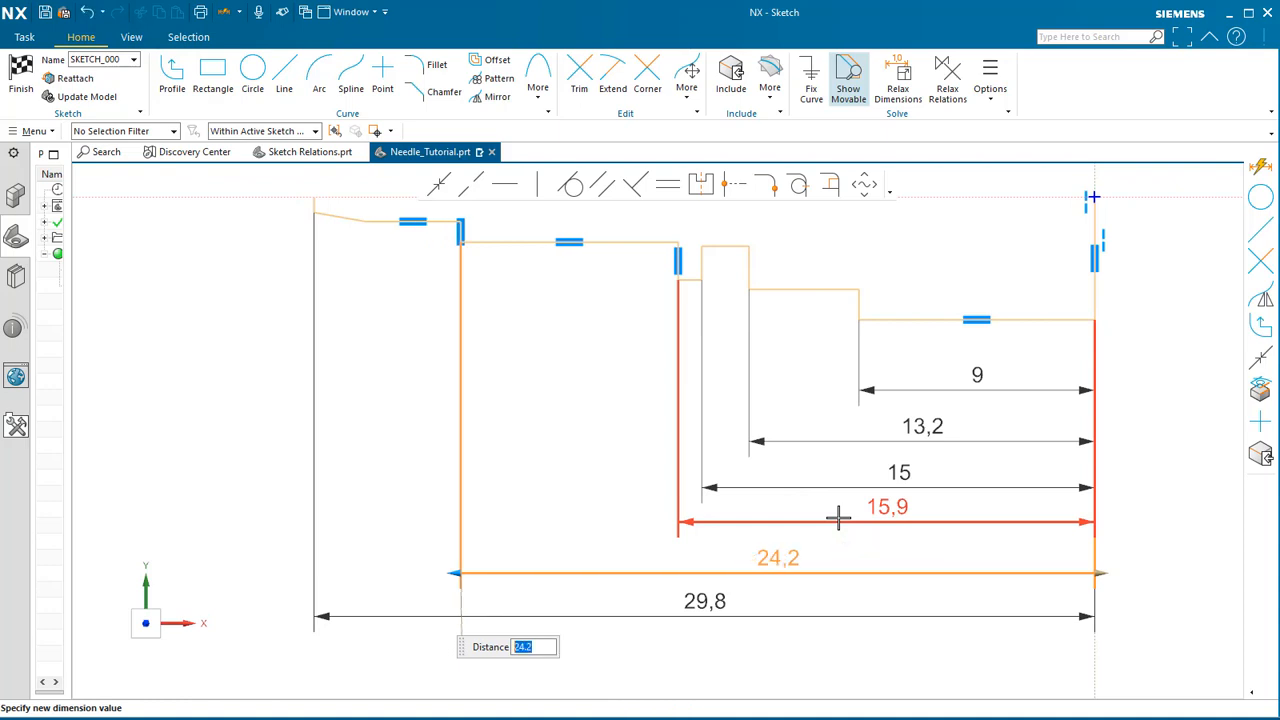
pyautogui.press('Escape')
# Switch to the Needle-REV-A.pdf drawing in Adobe Acrobat, examine the needle's diameter callouts, and return to the NX sketch.
pyautogui.keyDown('shift'); pyautogui.moveTo(589, 373); pyautogui.dragTo(650, 422, button='middle'); pyautogui.keyUp('shift')
pyautogui.moveTo(1279, 60)
pyautogui.mouseDown()
pyautogui.moveTo(771, 66)
pyautogui.moveTo(747, 30)
pyautogui.mouseUp()
pyautogui.scroll(2, 400, 417)
pyautogui.scroll(-3, 444, 480)
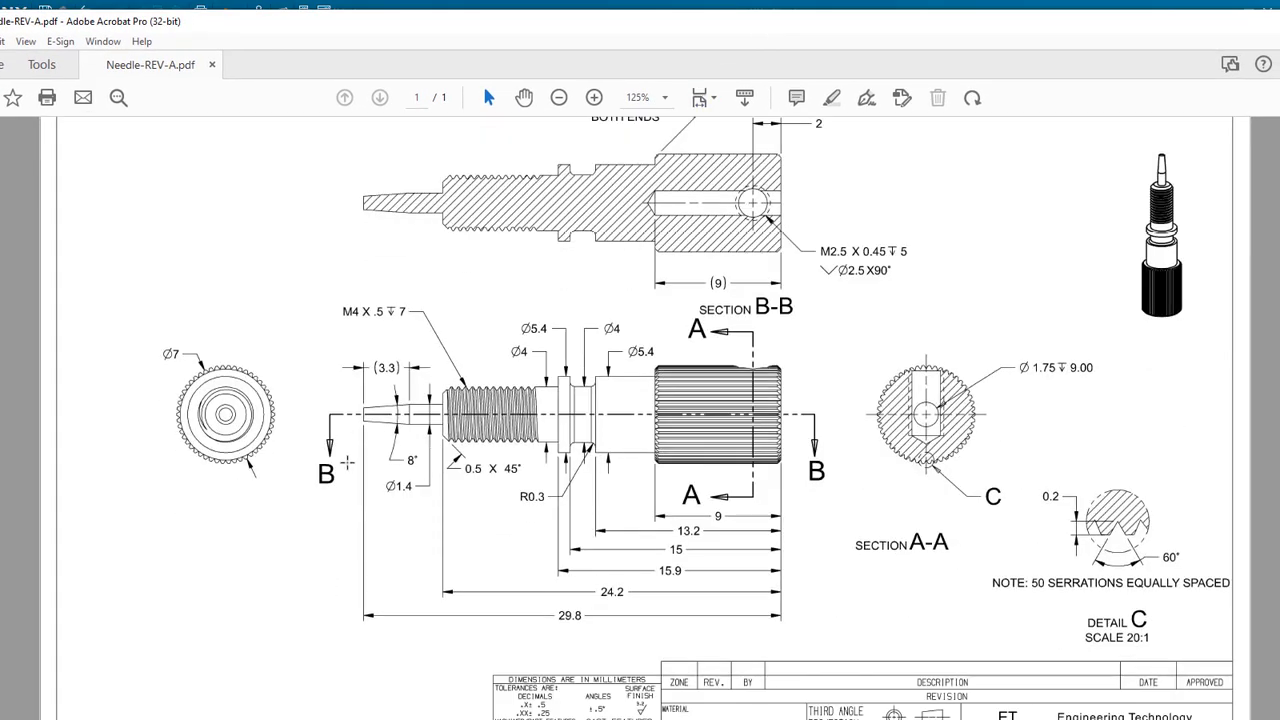
pyautogui.click(594, 98)
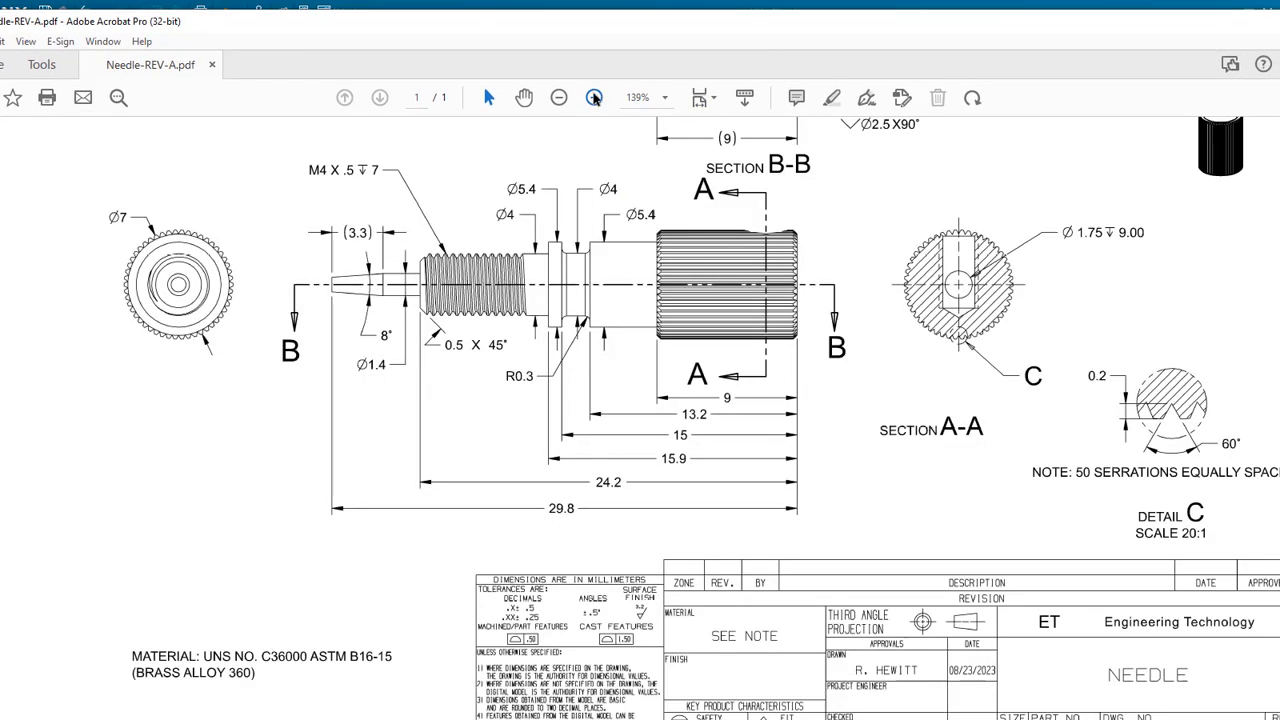
pyautogui.scroll(-1, 400, 310)
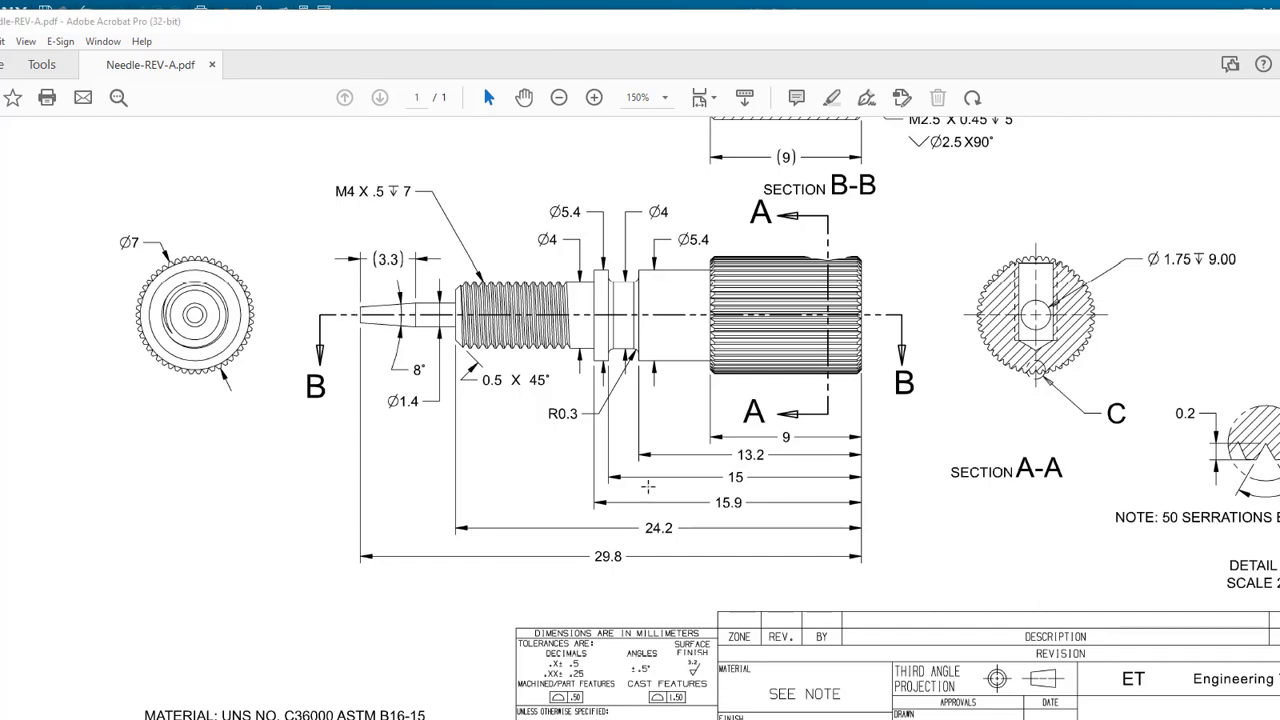
pyautogui.moveTo(648, 50); pyautogui.dragTo(1279, 48)
pyautogui.moveTo(492, 351)
pyautogui.keyDown('shift'); pyautogui.mouseDown(button='middle')
pyautogui.moveTo(463, 377)
pyautogui.moveTo(429, 331)
pyautogui.mouseUp(button='middle'); pyautogui.keyUp('shift')
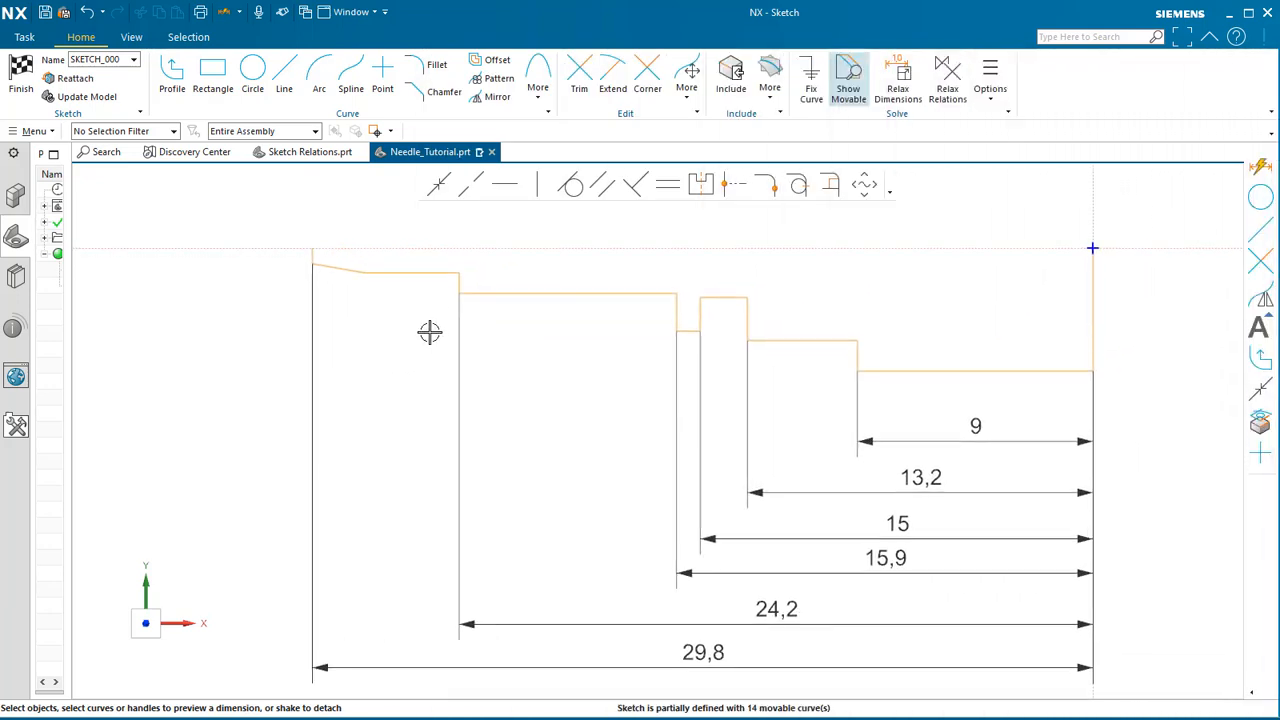
# Add a vertical dimension from the sketch's horizontal axis to the 9 mm horizontal line at the origin end.
pyautogui.scroll(-1, 504, 370)
pyautogui.moveTo(888, 342)
pyautogui.keyDown('shift'); pyautogui.mouseDown(button='middle')
pyautogui.moveTo(783, 357)
pyautogui.moveTo(763, 374)
pyautogui.mouseUp(button='middle'); pyautogui.keyUp('shift')
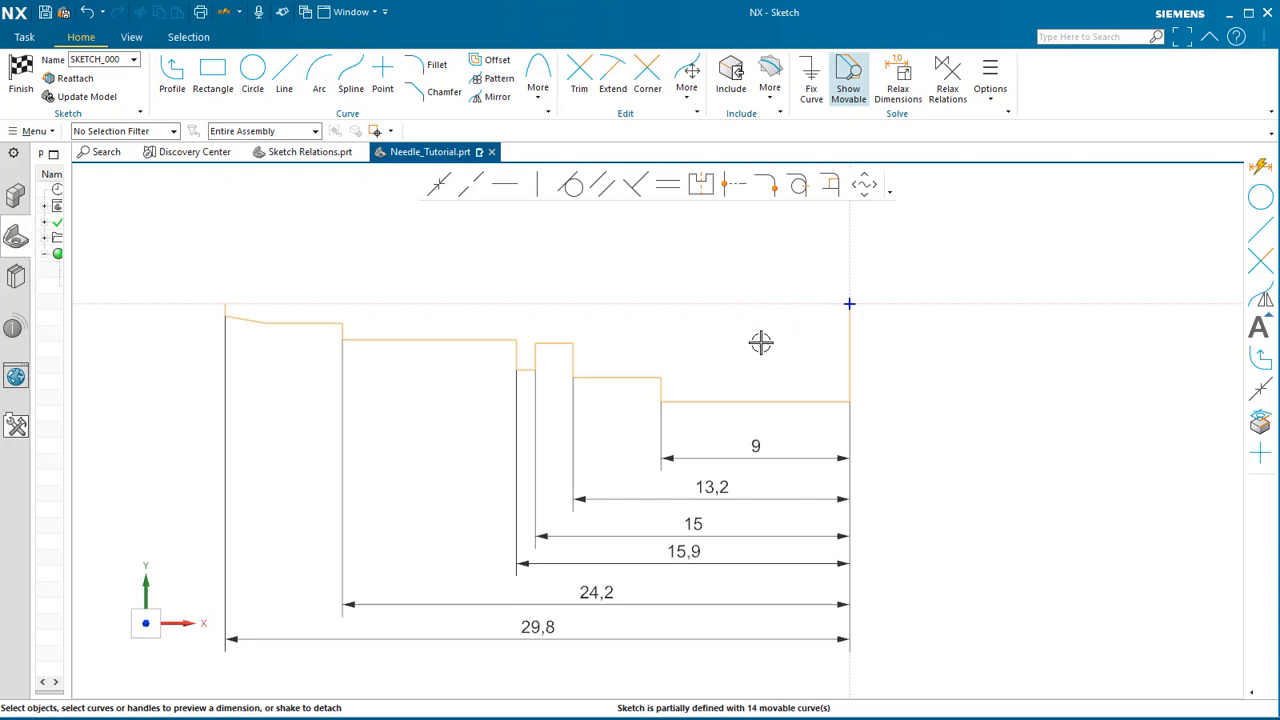
pyautogui.scroll(3, 761, 343)
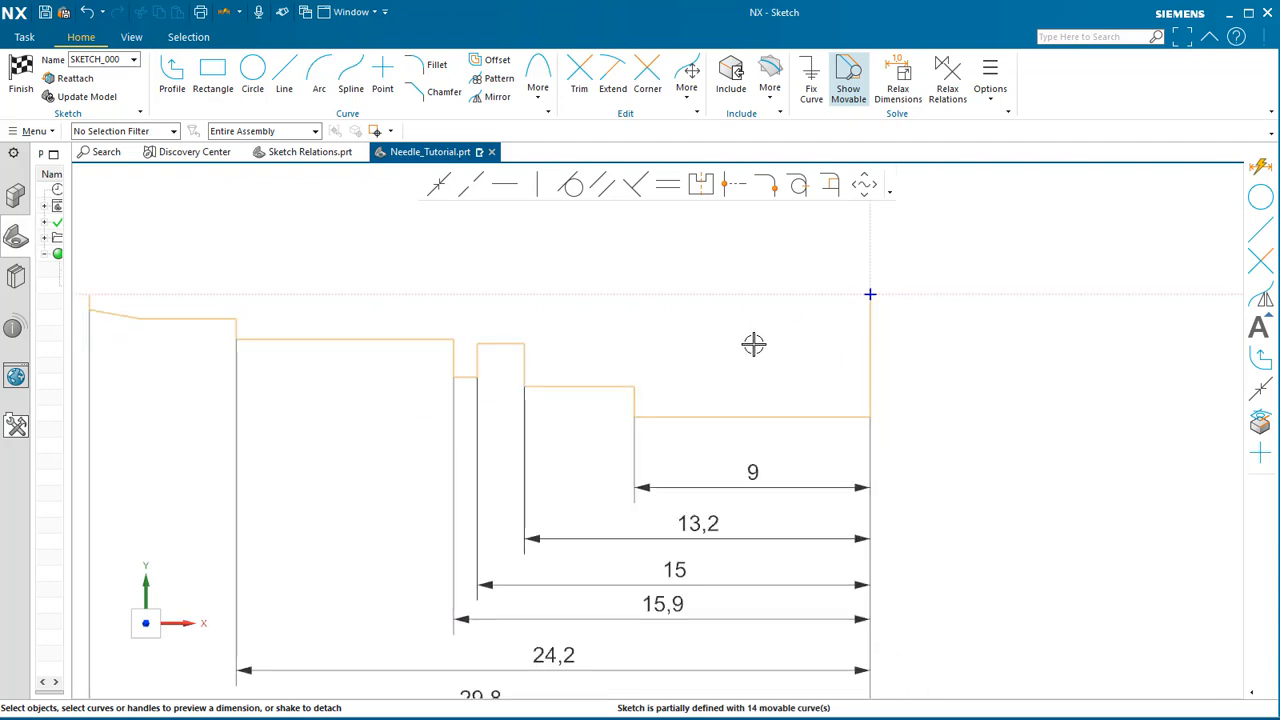
pyautogui.click(1046, 298)
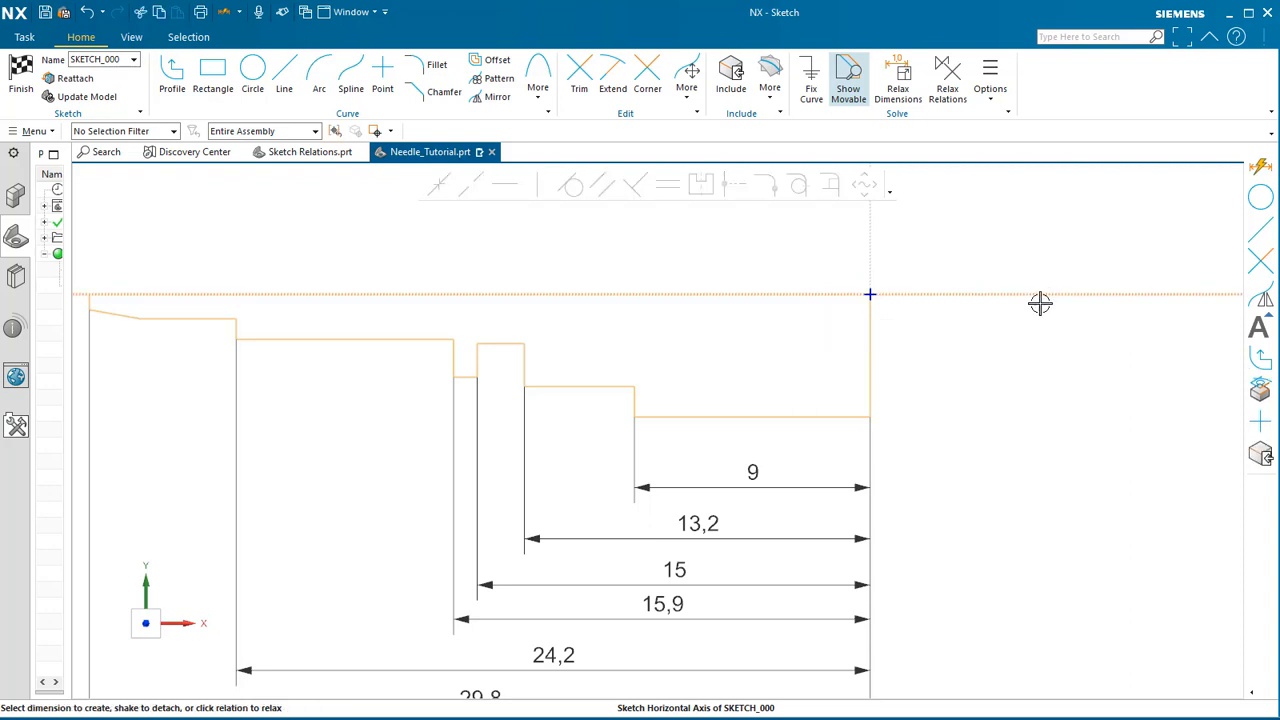
pyautogui.click(800, 415)
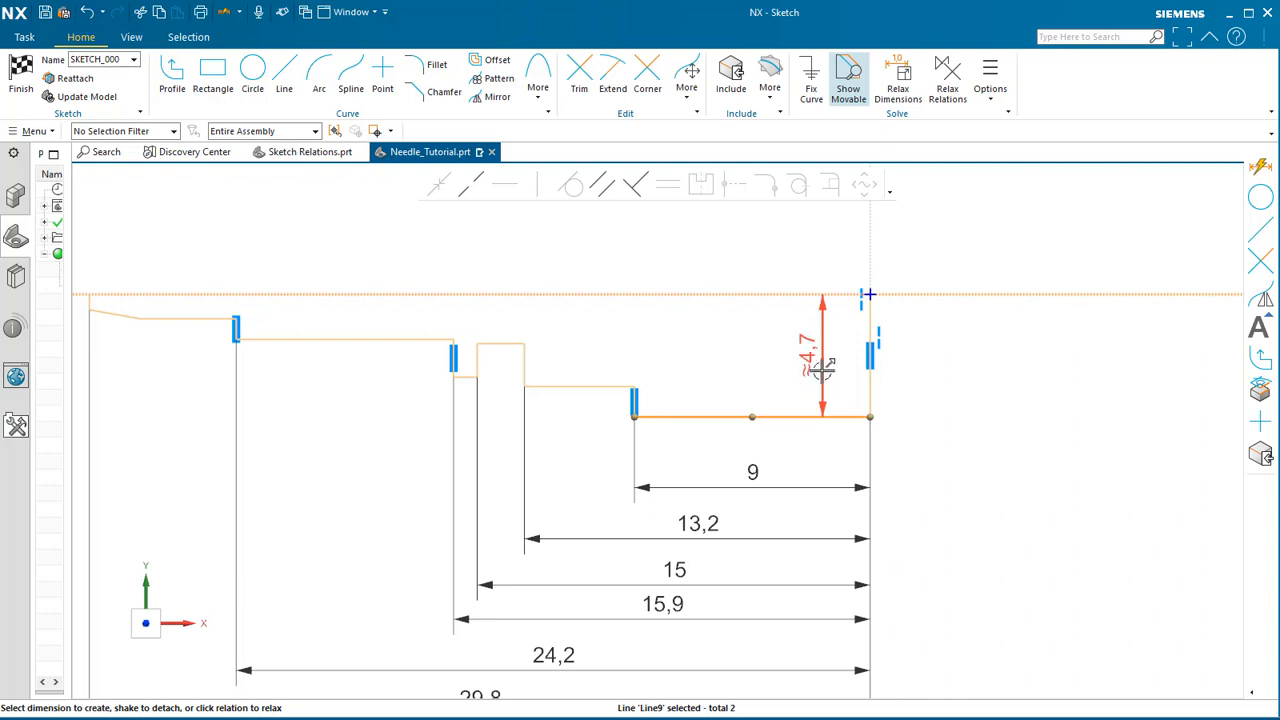
pyautogui.doubleClick(815, 352)
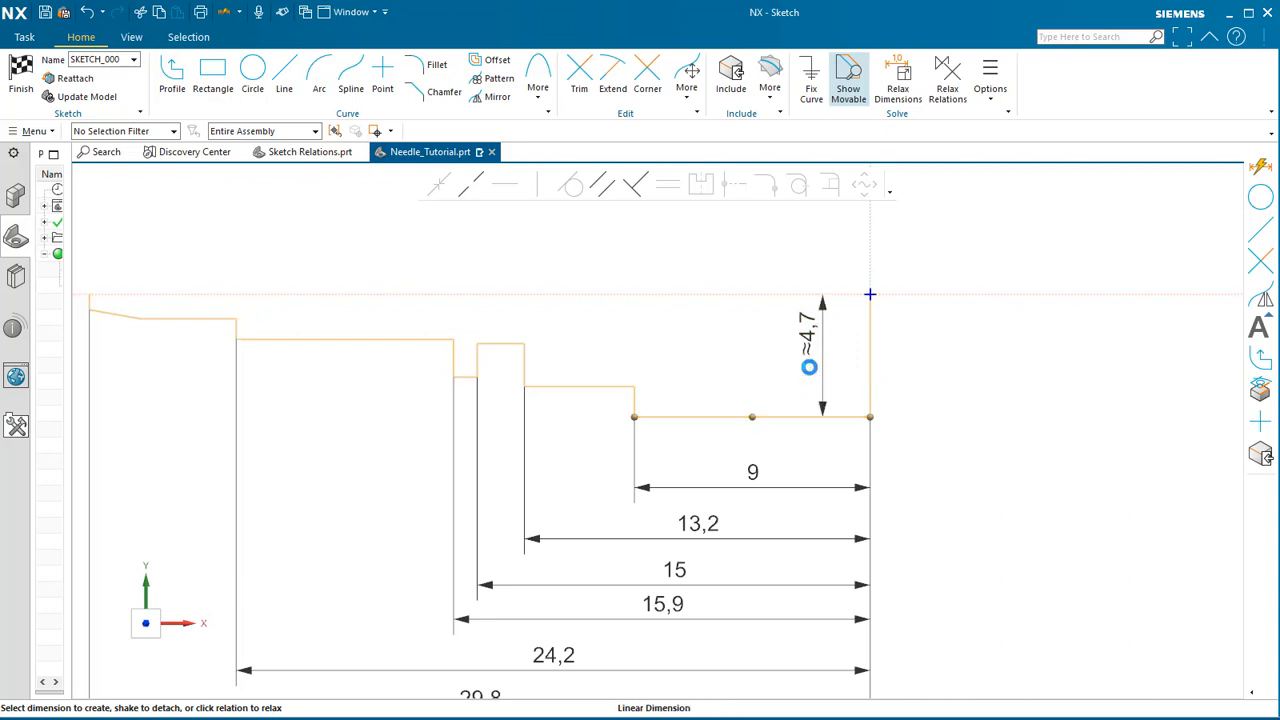
# Convert the origin-end section's vertical dimension to a half diameter and set it to 7.
pyautogui.rightClick(815, 366)
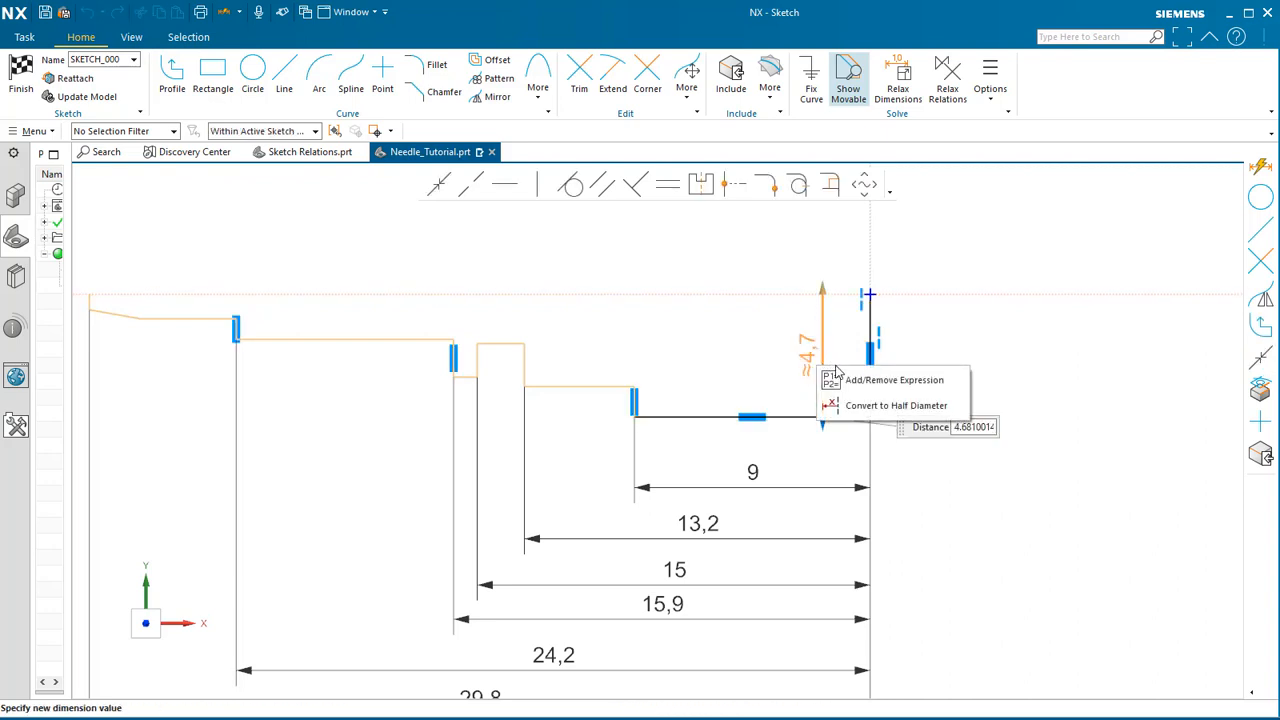
pyautogui.click(876, 407)
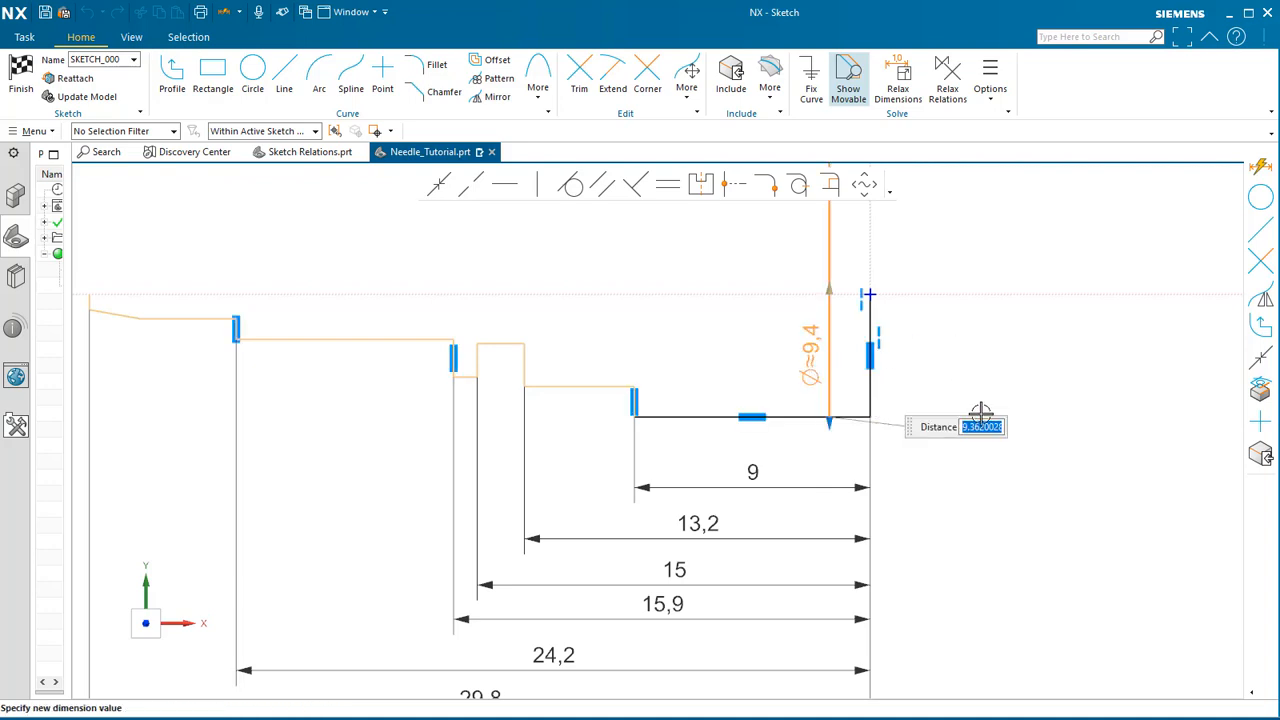
pyautogui.press('Return')
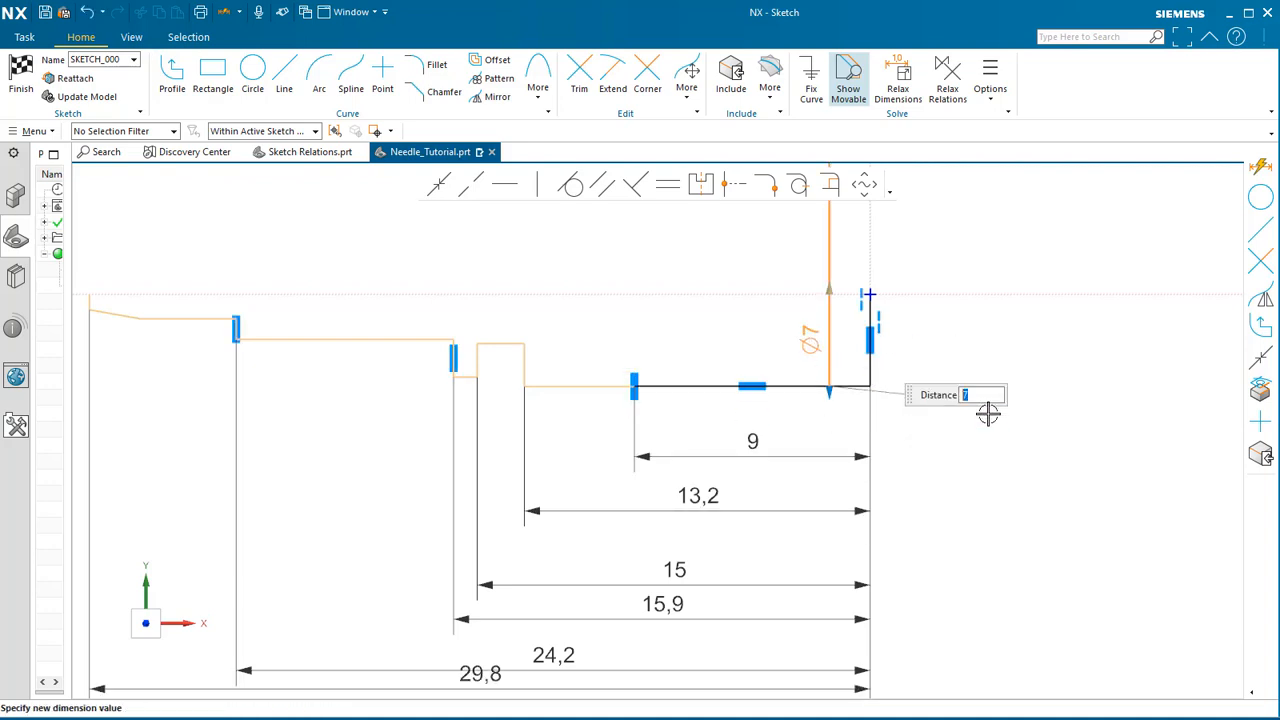
pyautogui.click(1005, 439)
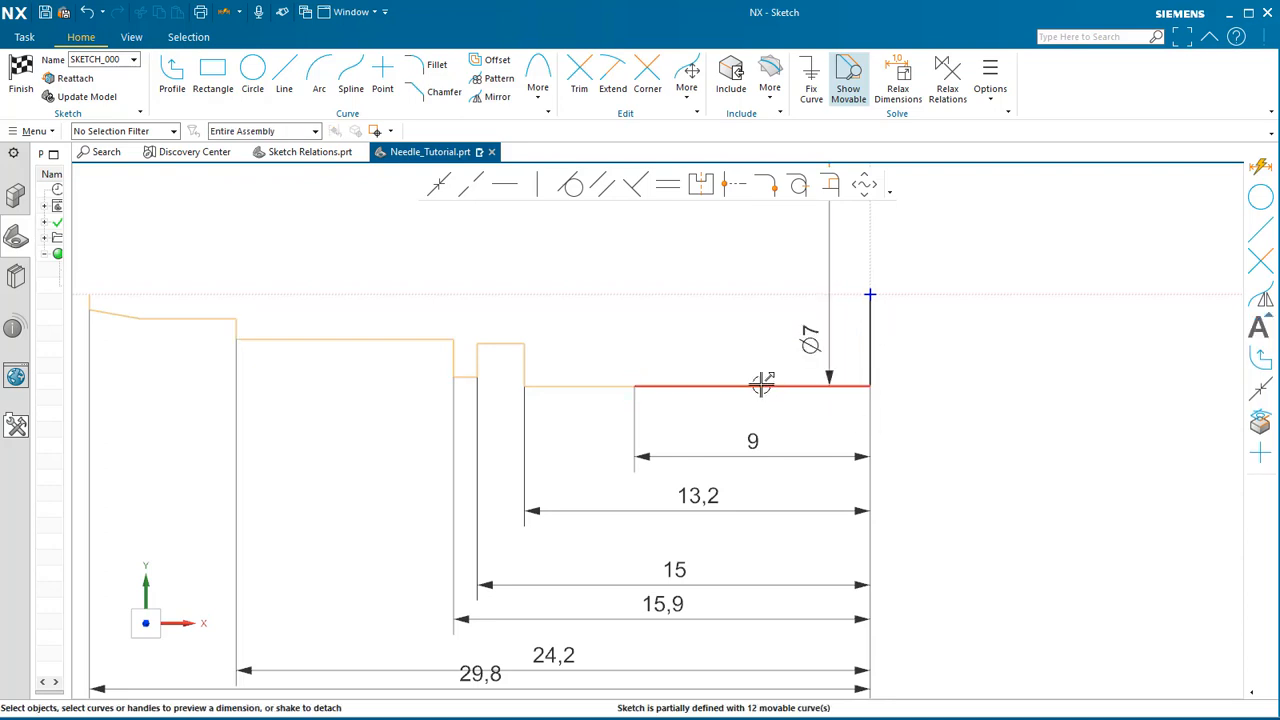
# Dimension the shoulder line beyond the 9 mm section from the horizontal axis as a 5.4 diameter and shift the dimension over that line.
pyautogui.scroll(5, 568, 380)
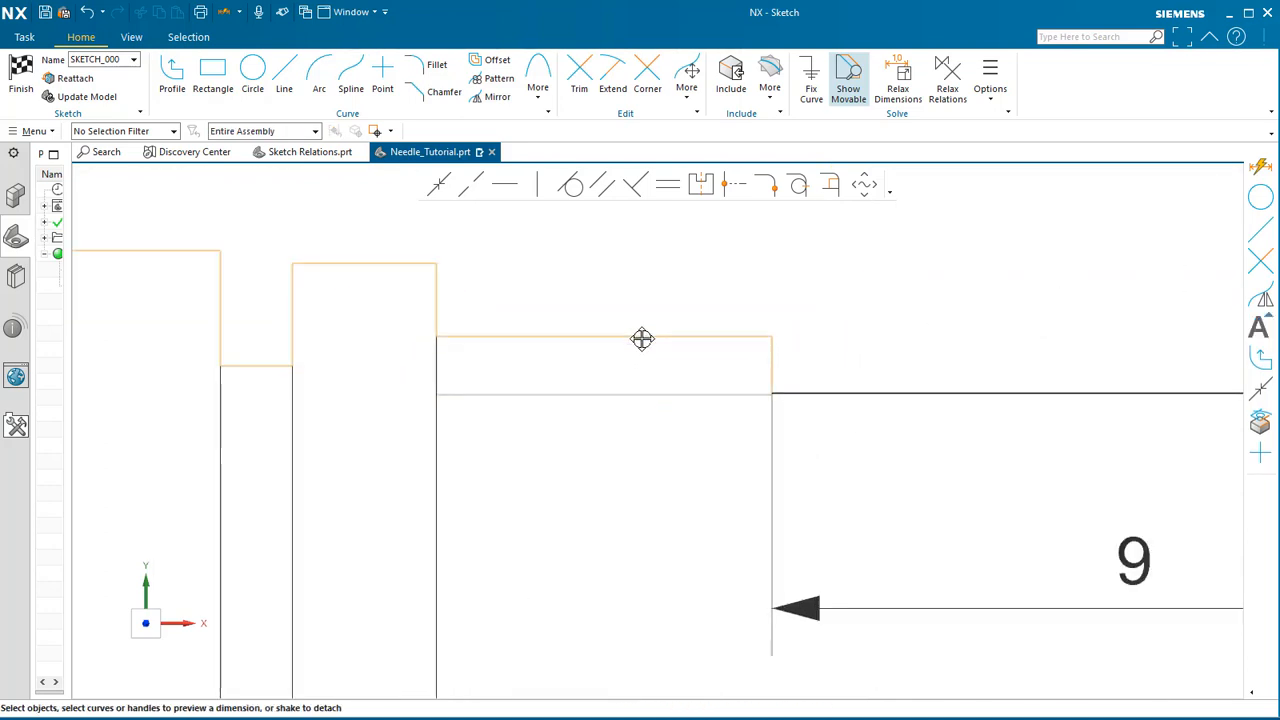
pyautogui.scroll(-5, 928, 461)
pyautogui.scroll(4, 743, 429)
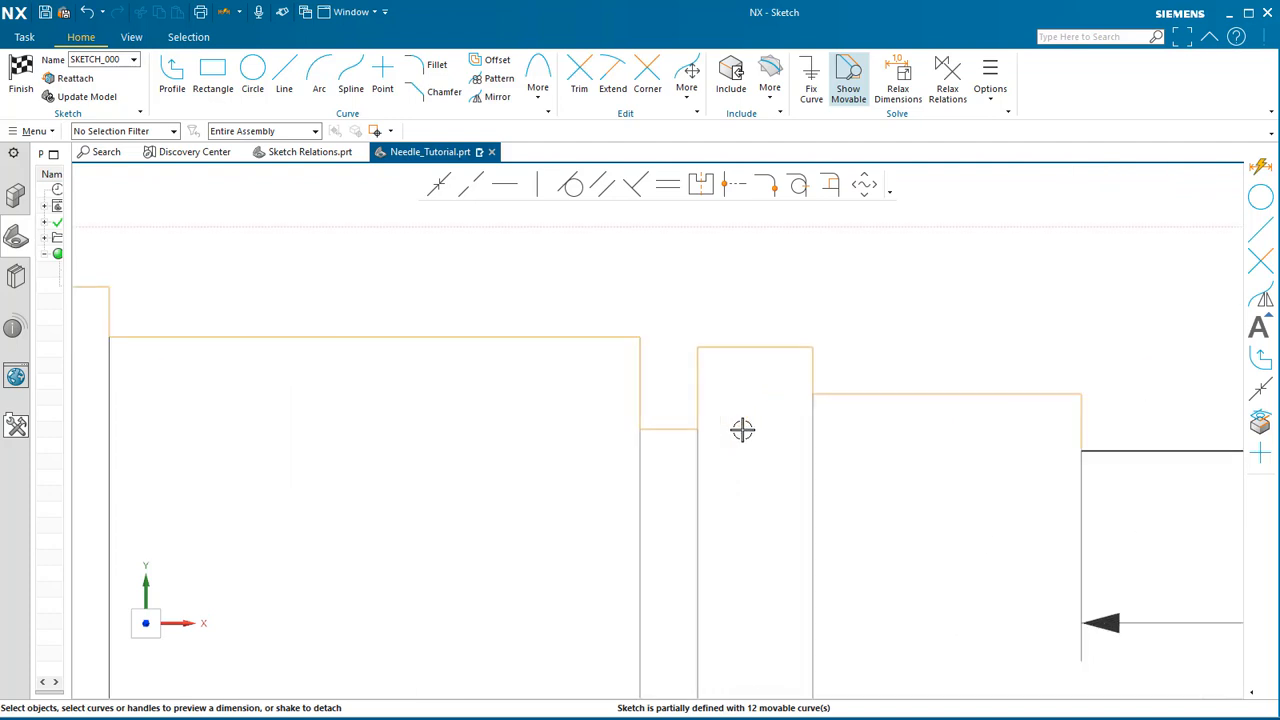
pyautogui.scroll(-3, 966, 390)
pyautogui.moveTo(988, 392)
pyautogui.keyDown('shift'); pyautogui.mouseDown(button='middle')
pyautogui.moveTo(844, 479)
pyautogui.moveTo(796, 481)
pyautogui.mouseUp(button='middle'); pyautogui.keyUp('shift')
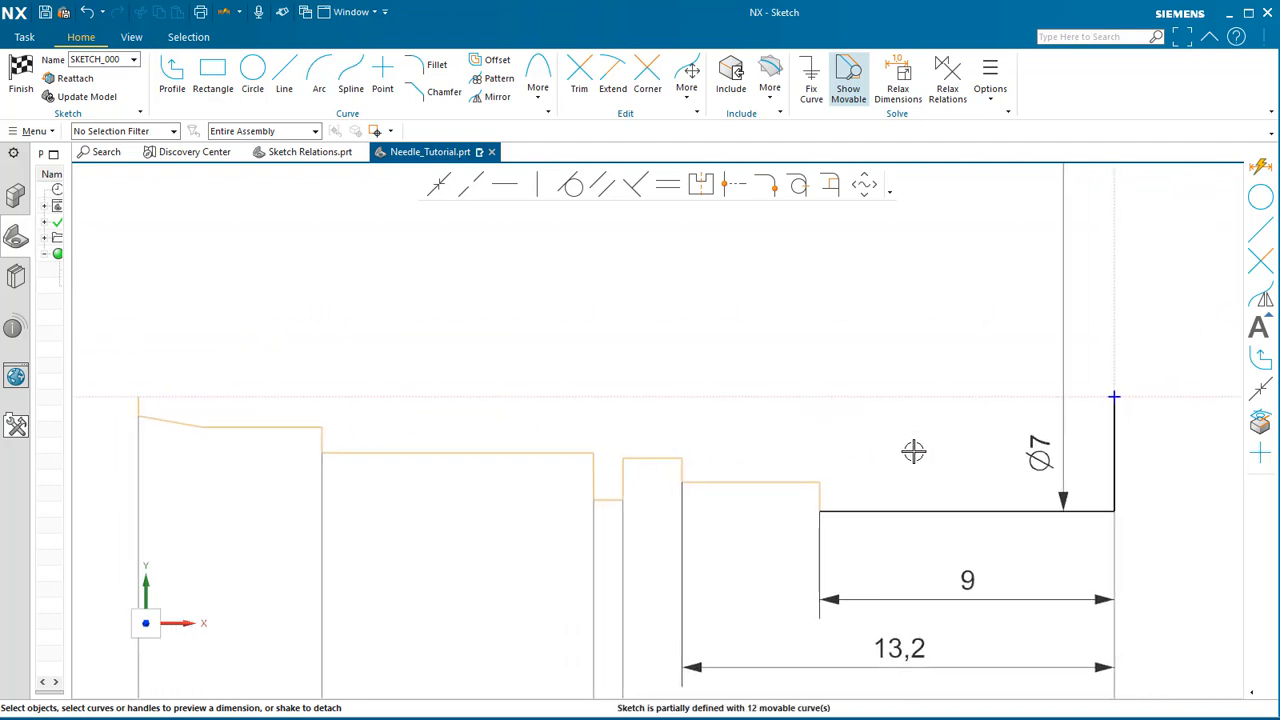
pyautogui.click(763, 460)
pyautogui.click(810, 398)
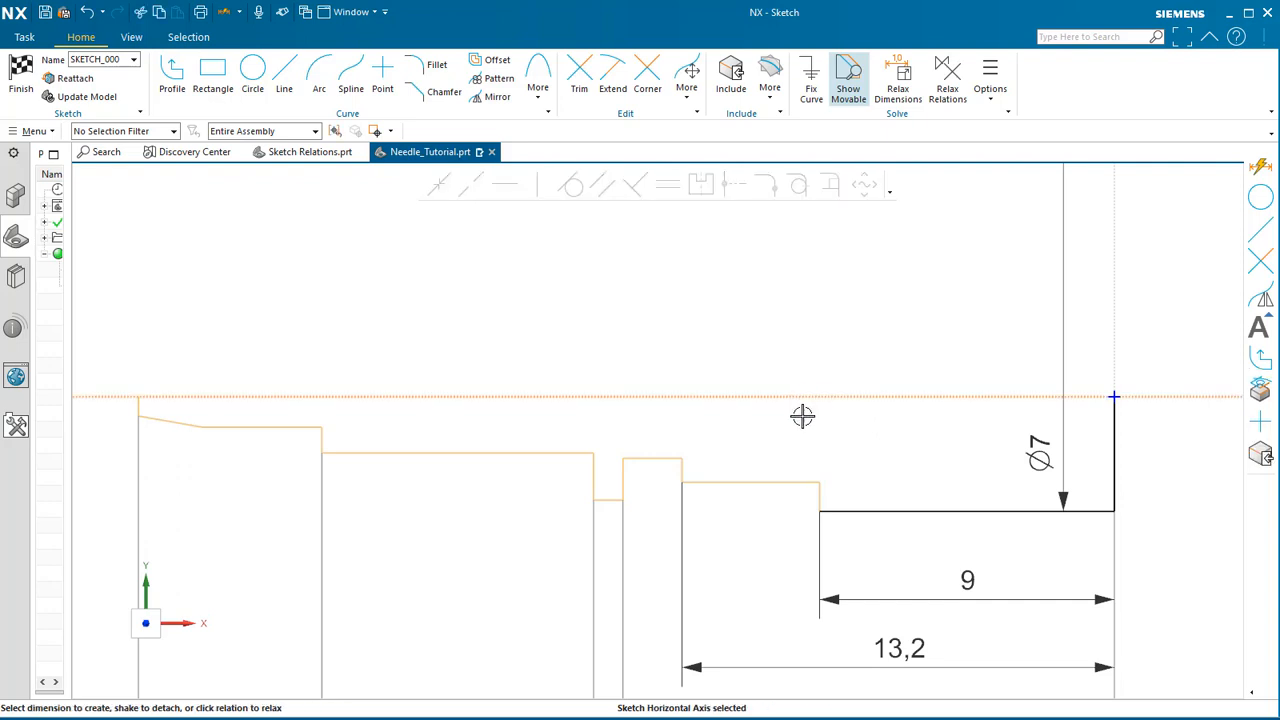
pyautogui.click(790, 478)
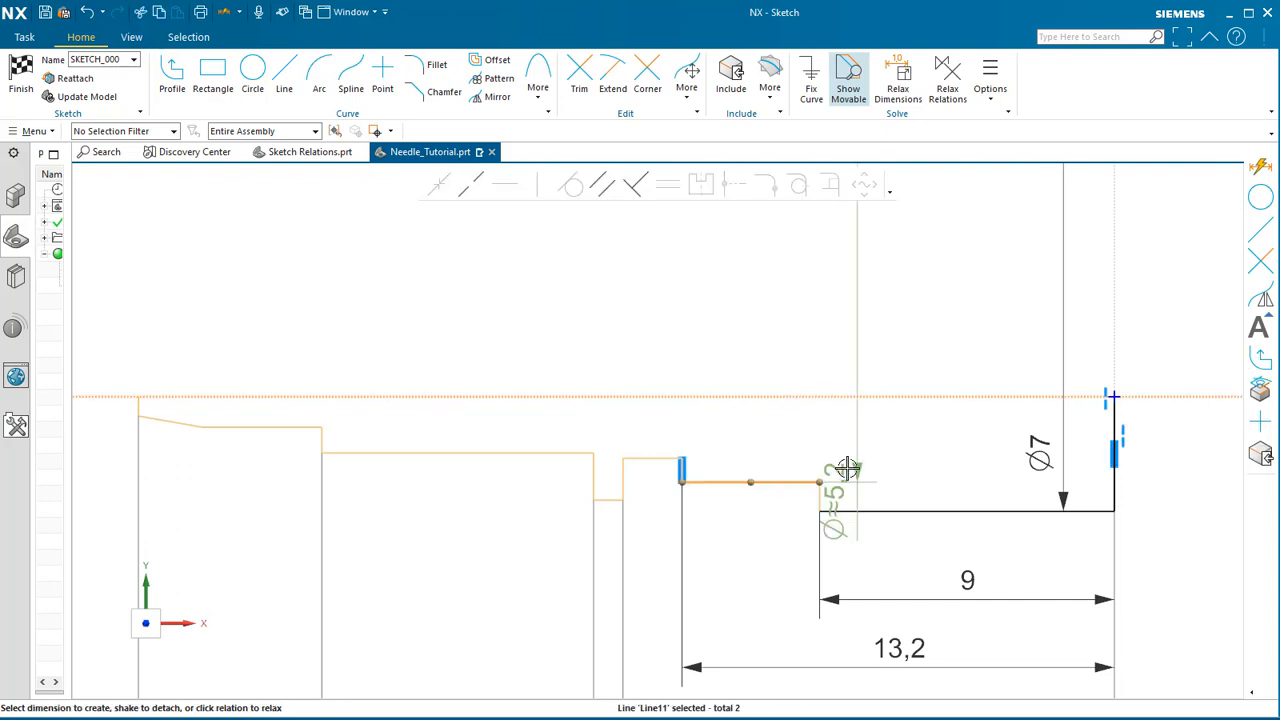
pyautogui.click(791, 376)
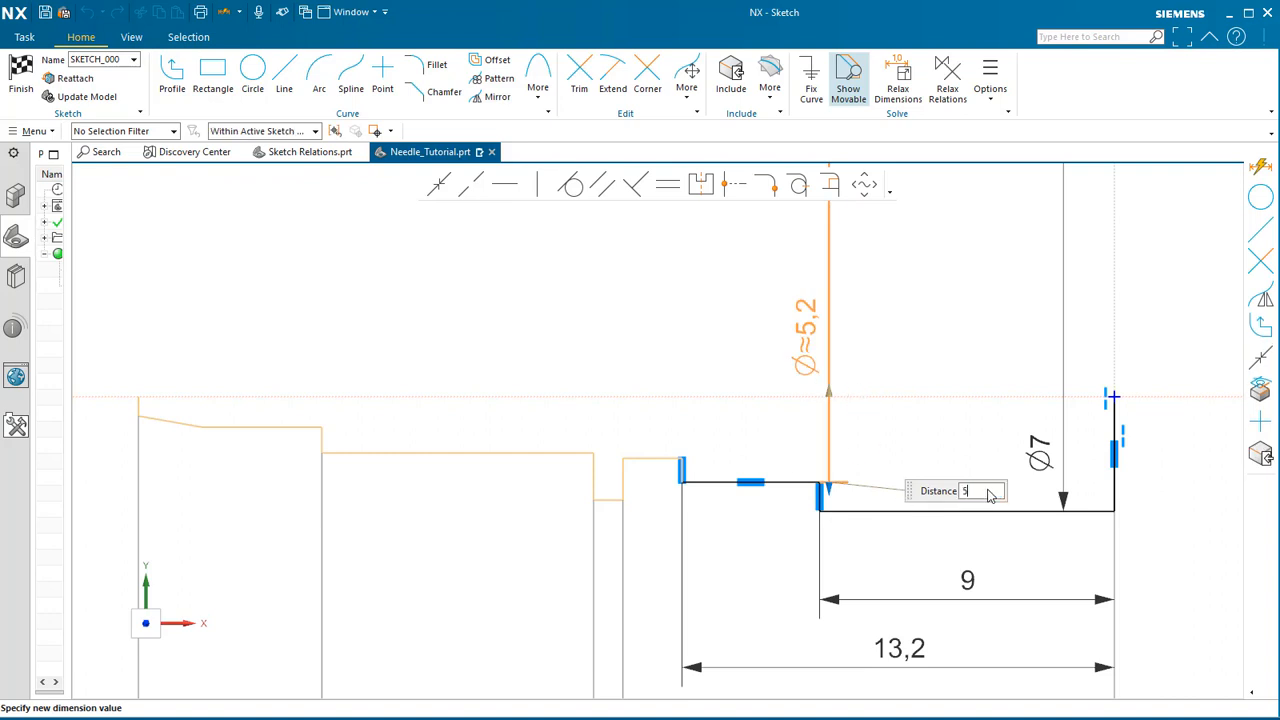
pyautogui.press('Return')
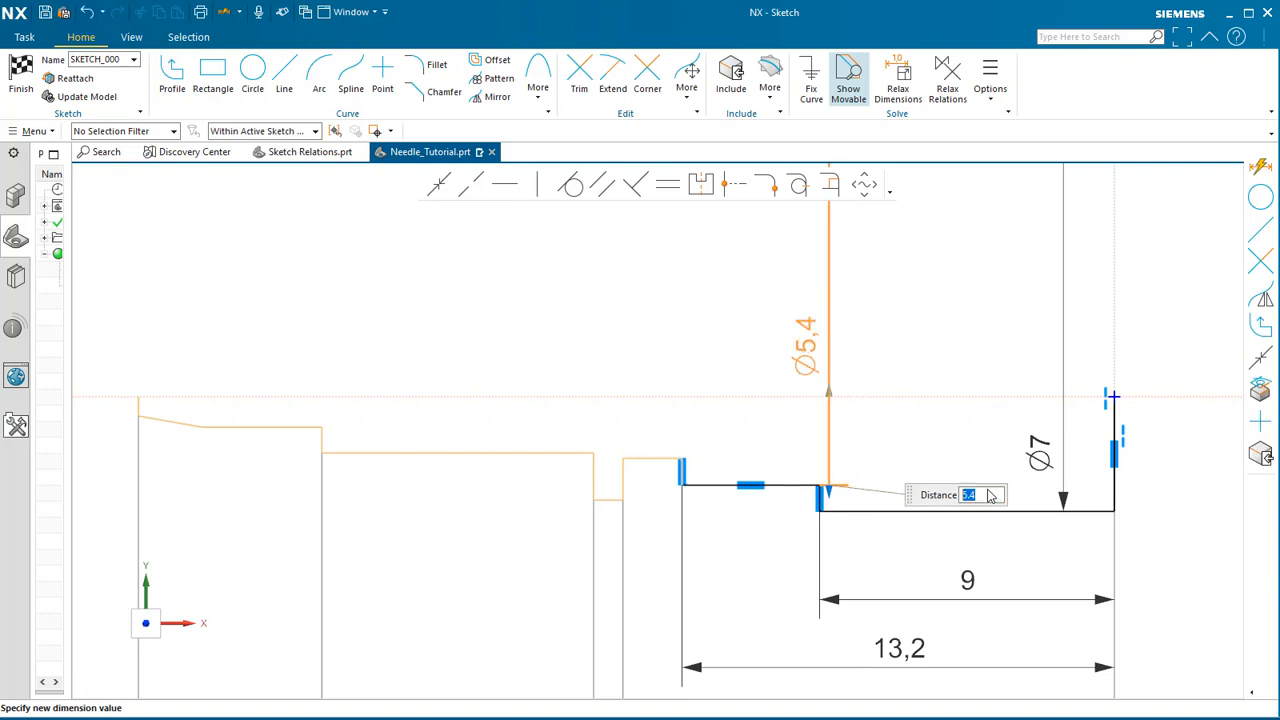
pyautogui.press('Escape')
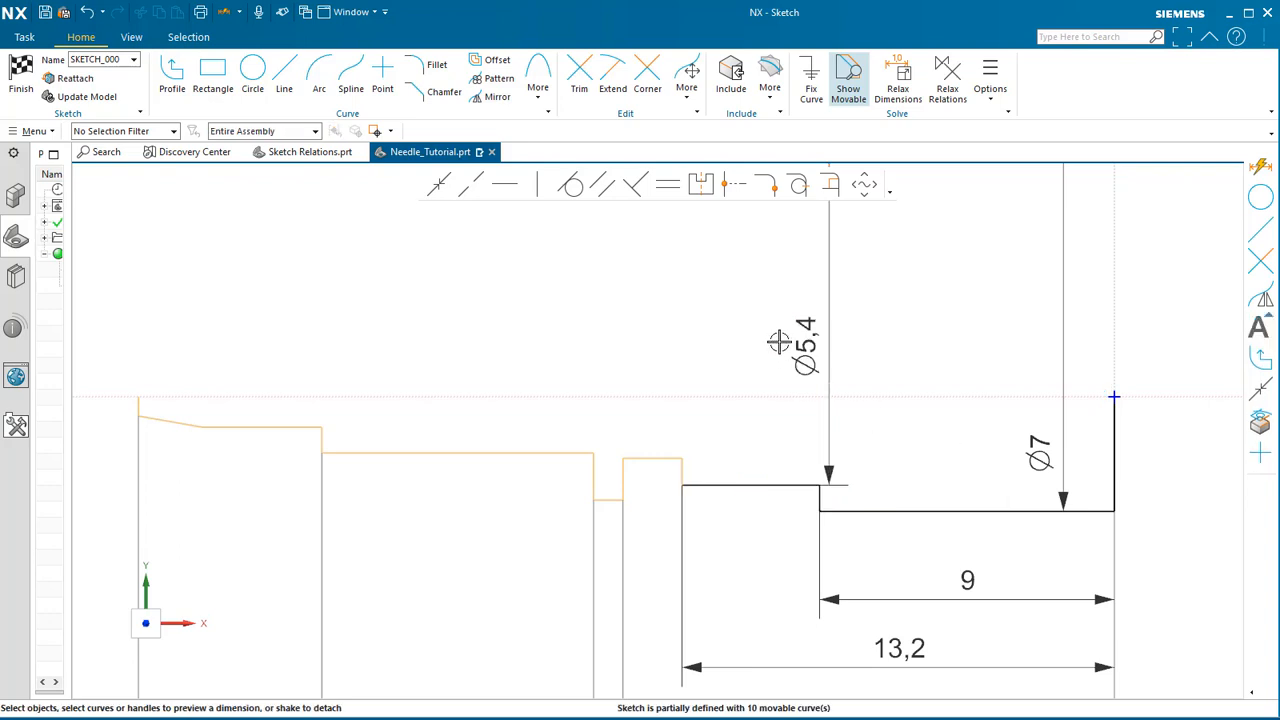
pyautogui.moveTo(826, 345); pyautogui.dragTo(751, 335)
# Dimension the groove line from the horizontal axis as a diameter of 4, placed above the groove beside the 5.4 dimension.
pyautogui.keyDown('shift'); pyautogui.moveTo(922, 387); pyautogui.dragTo(1015, 426, button='middle'); pyautogui.keyUp('shift')
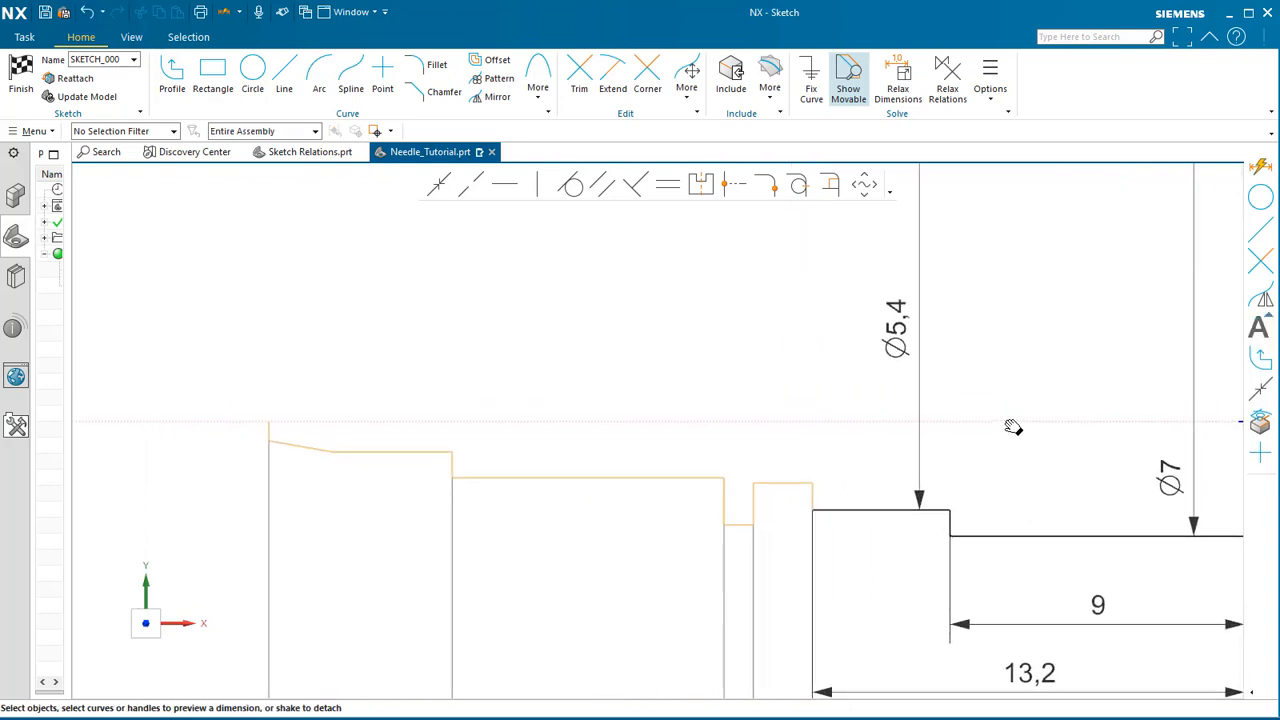
pyautogui.click(843, 419)
pyautogui.click(788, 480)
pyautogui.moveTo(827, 528); pyautogui.dragTo(802, 340)
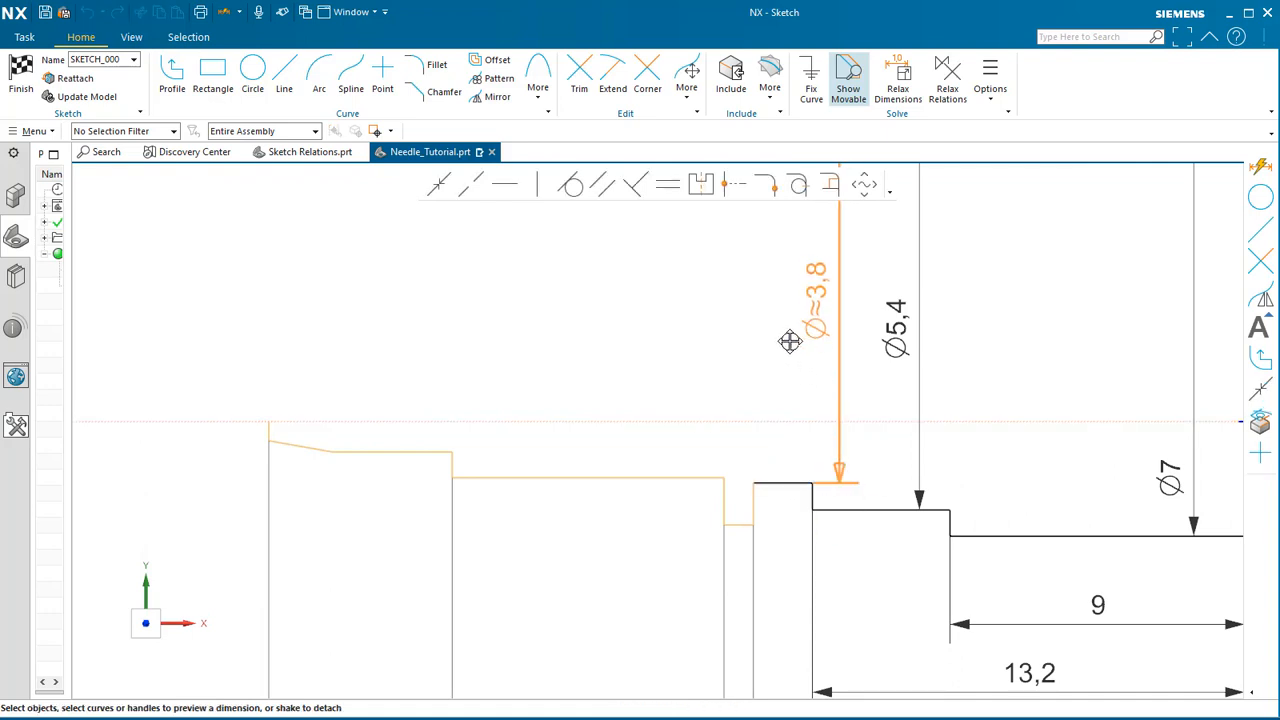
pyautogui.click(765, 338)
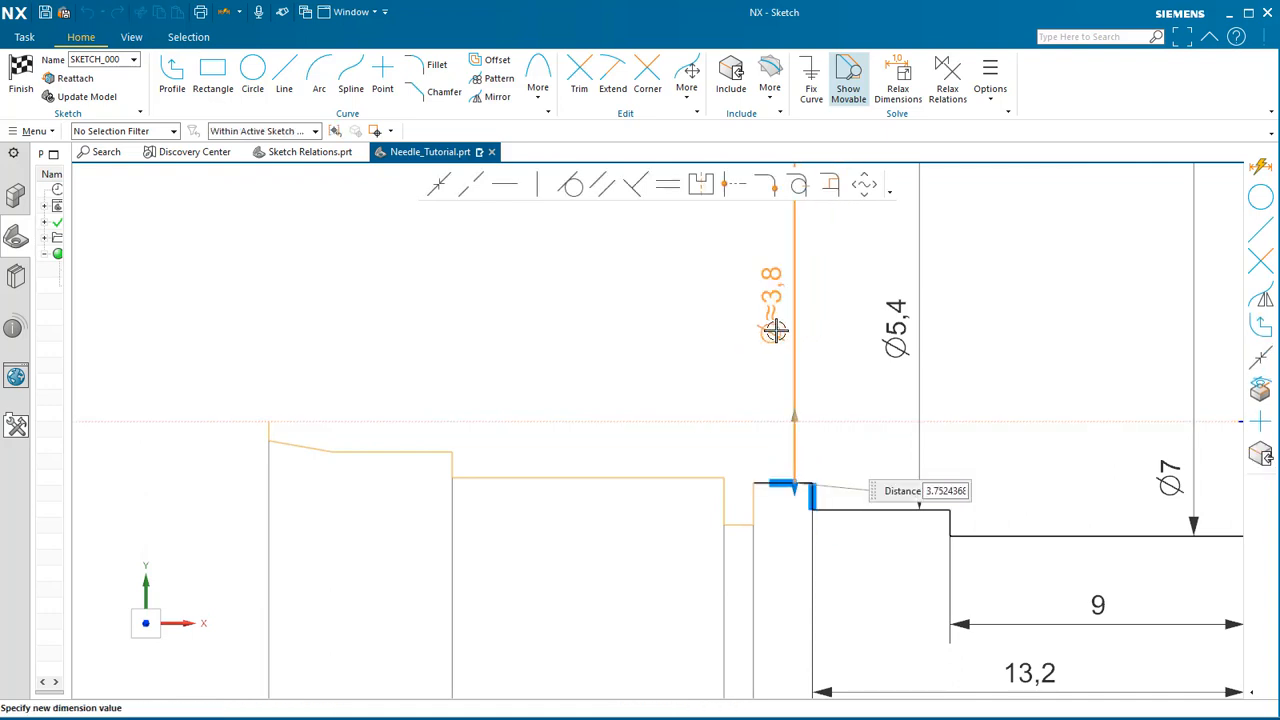
pyautogui.press('Escape')
pyautogui.doubleClick(795, 324)
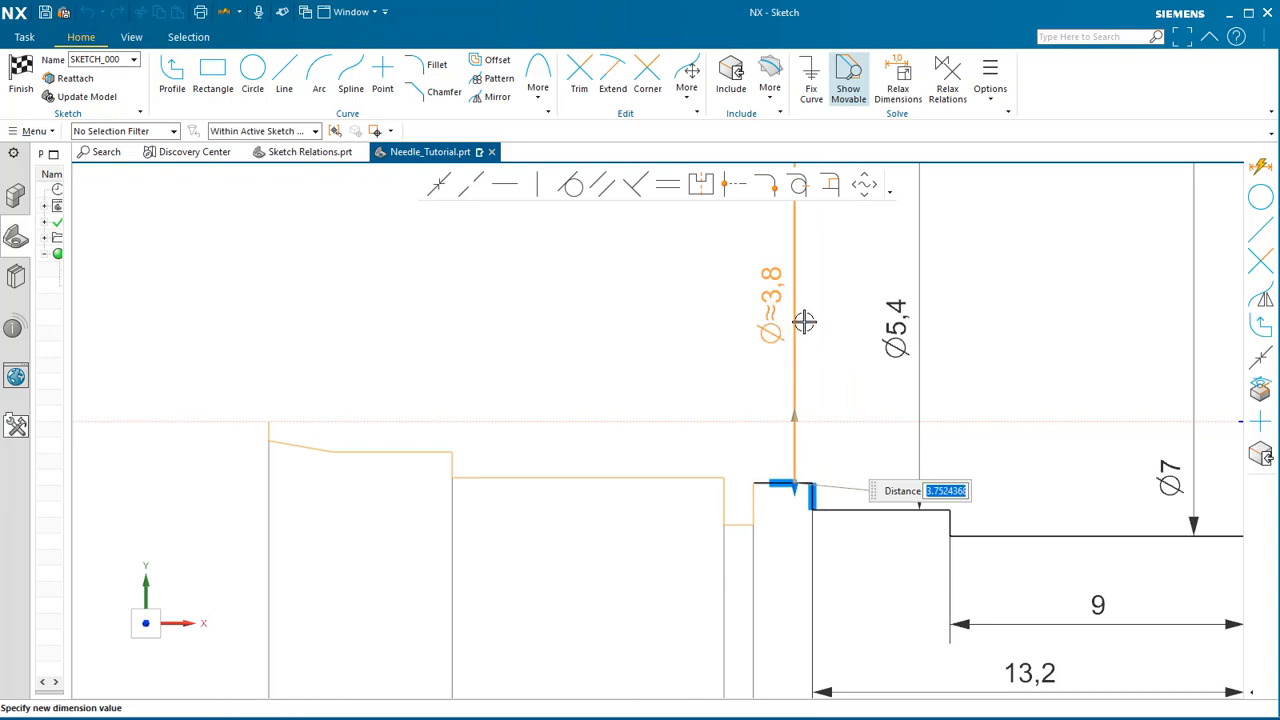
pyautogui.write('4')
pyautogui.press('Return')
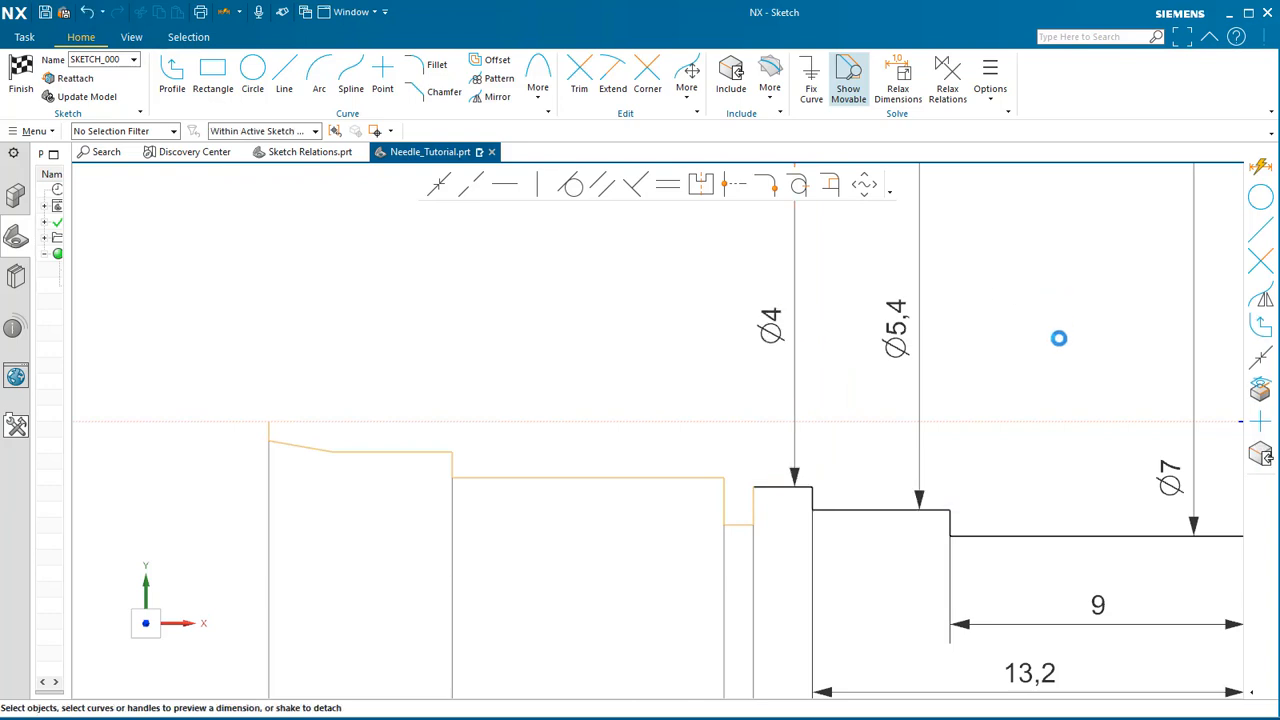
# Dimension the narrow collar line from the horizontal axis as a diameter of 5.4, placed above the collar.
pyautogui.scroll(-2, 785, 530)
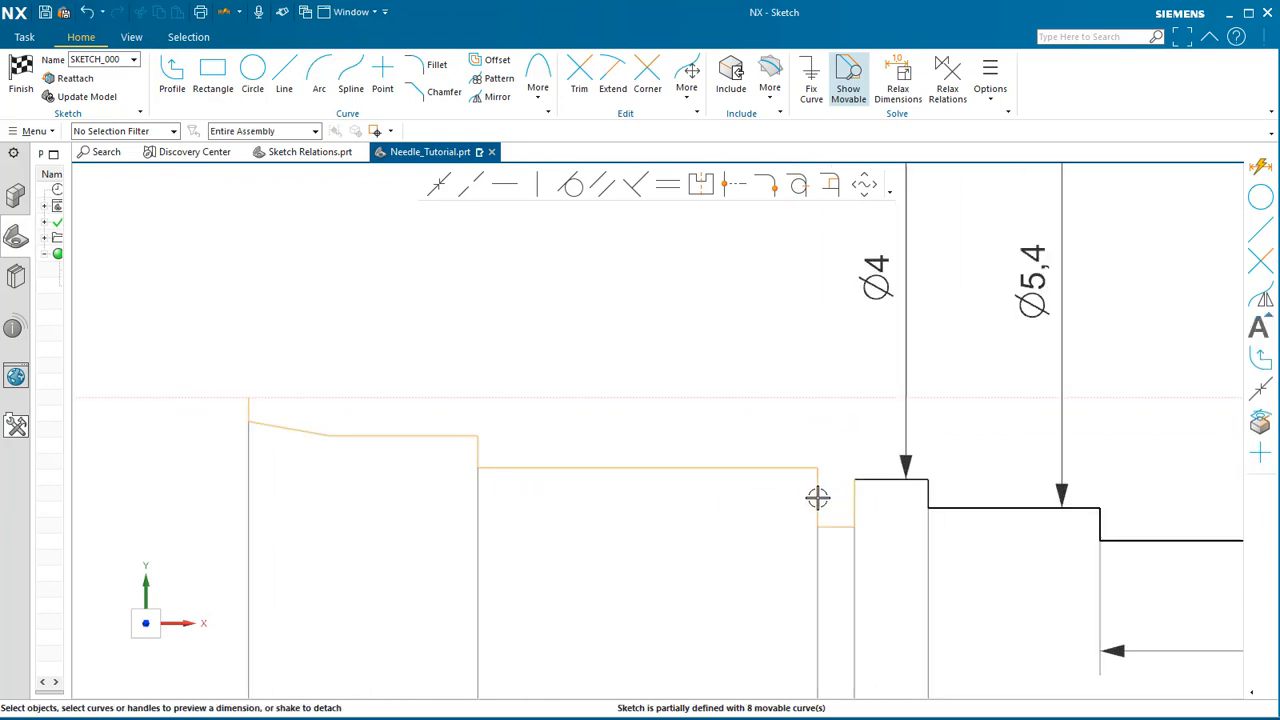
pyautogui.click(837, 526)
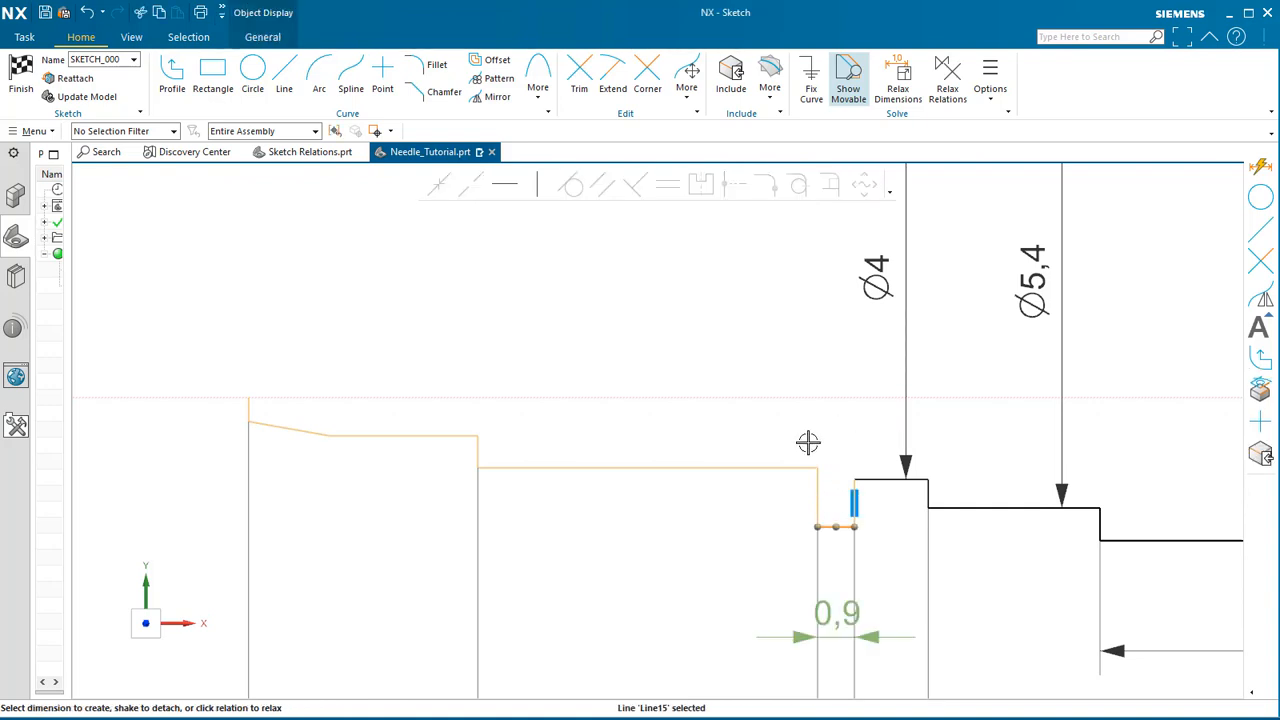
pyautogui.press('Escape')
pyautogui.click(854, 399)
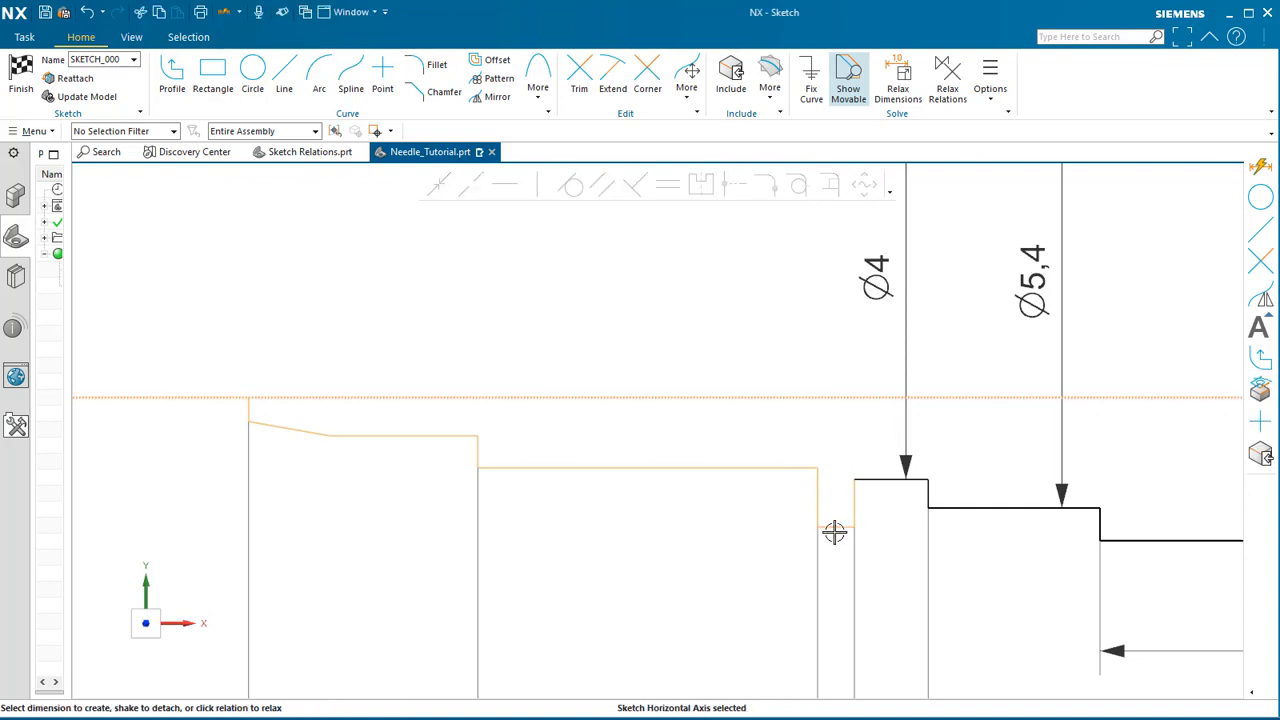
pyautogui.click(834, 530)
pyautogui.click(772, 228)
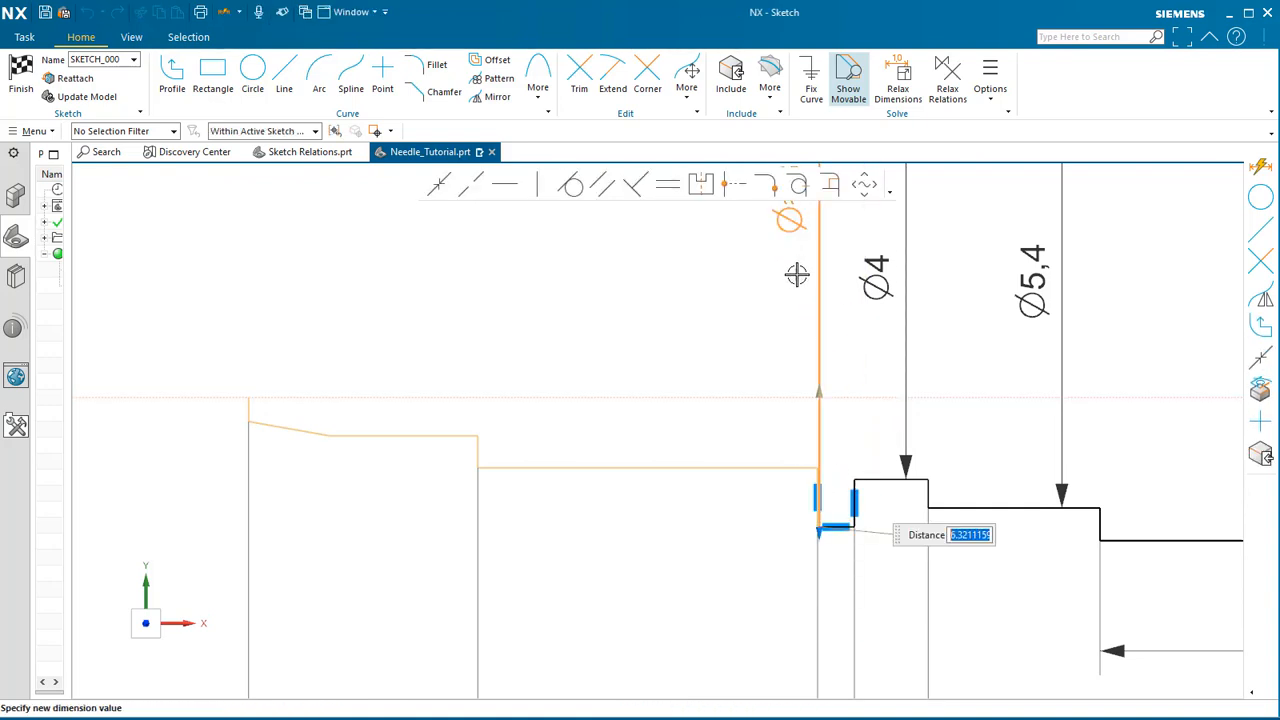
pyautogui.write('5,4')
pyautogui.press('Return')
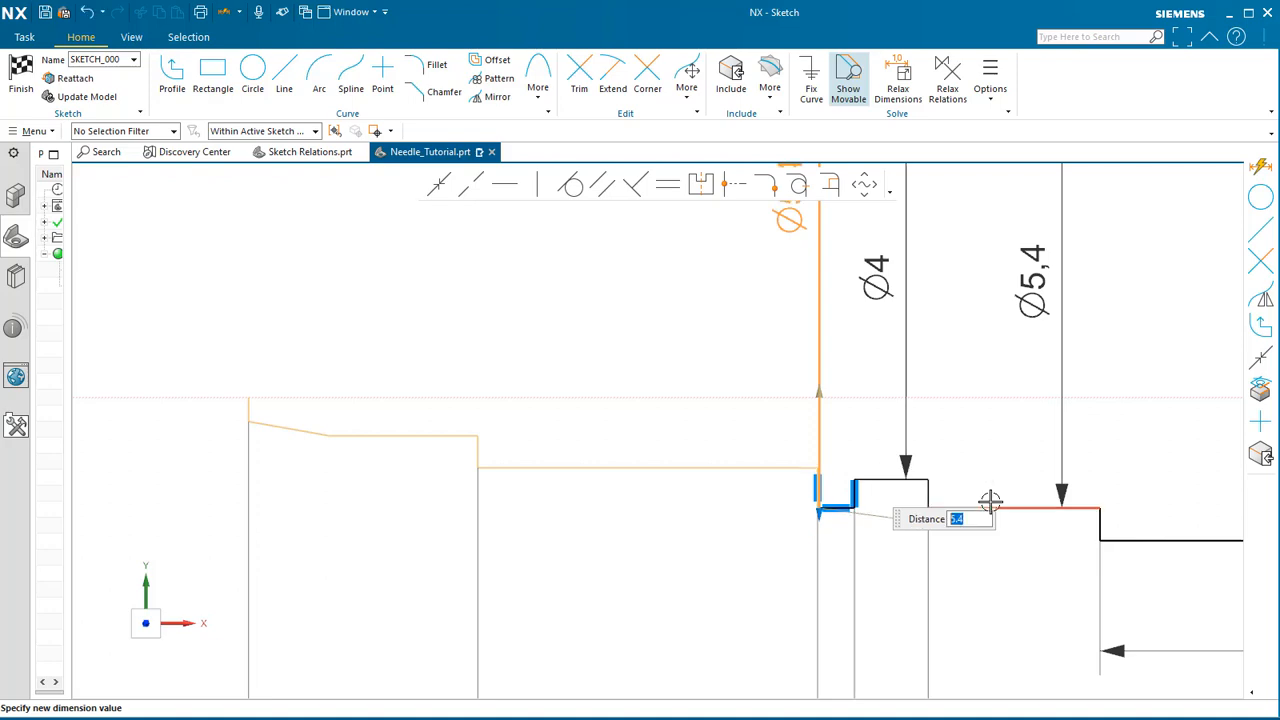
pyautogui.press('Escape')
# Check the diameters on the engineering drawing and dimension the long threaded-section line from the horizontal axis as a diameter of 4, placed above the line.
pyautogui.moveTo(1279, 84); pyautogui.dragTo(1141, 92)
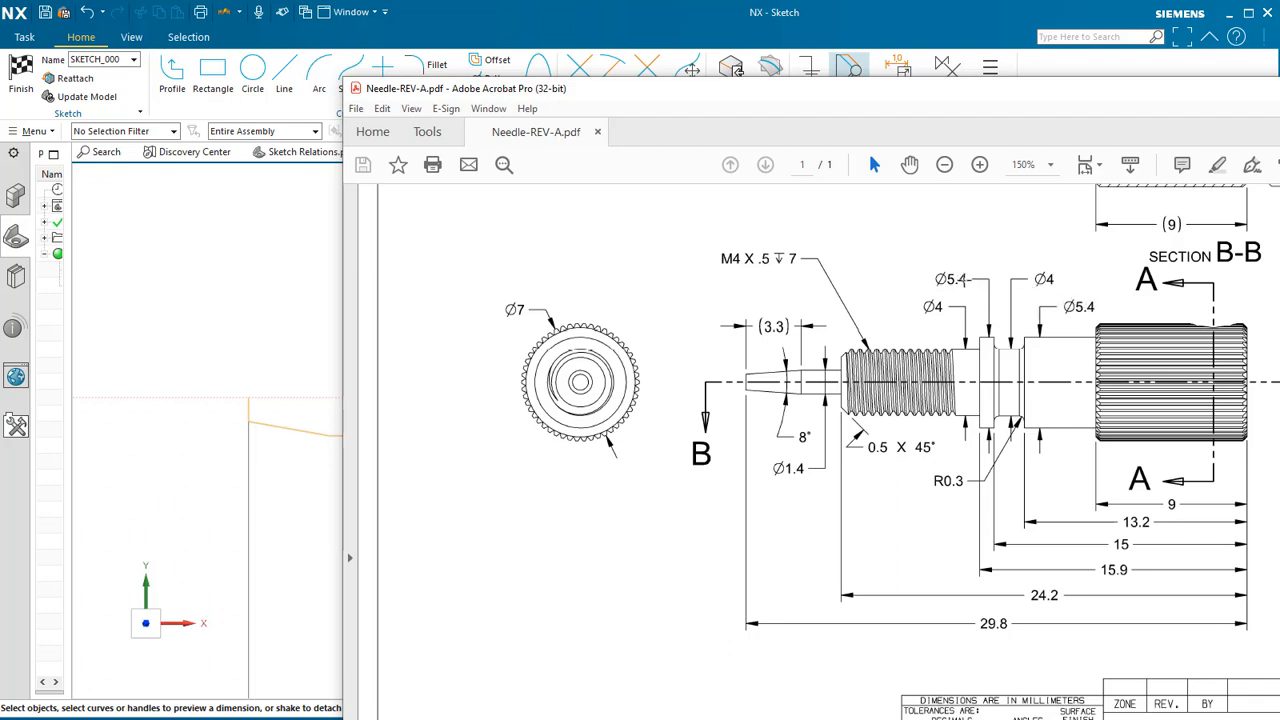
pyautogui.moveTo(847, 98); pyautogui.dragTo(1278, 85)
pyautogui.scroll(-3, 811, 434)
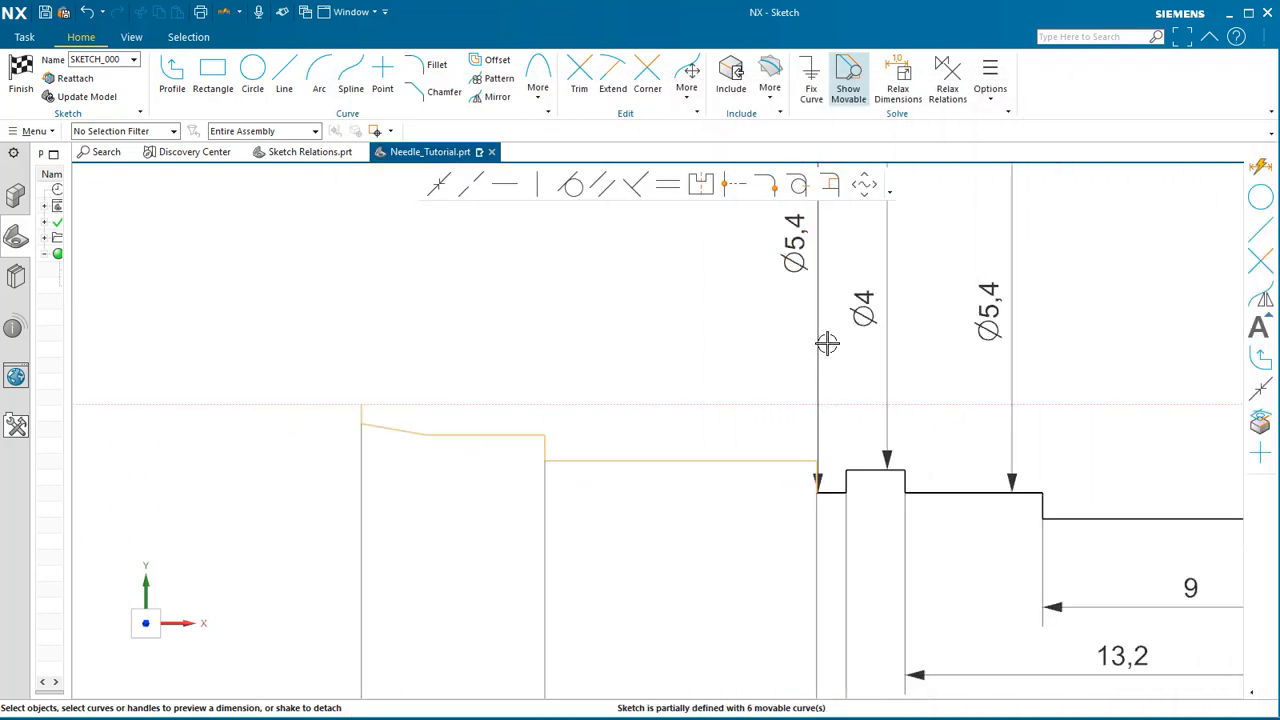
pyautogui.moveTo(778, 344)
pyautogui.mouseDown()
pyautogui.moveTo(780, 320)
pyautogui.moveTo(759, 322)
pyautogui.mouseUp()
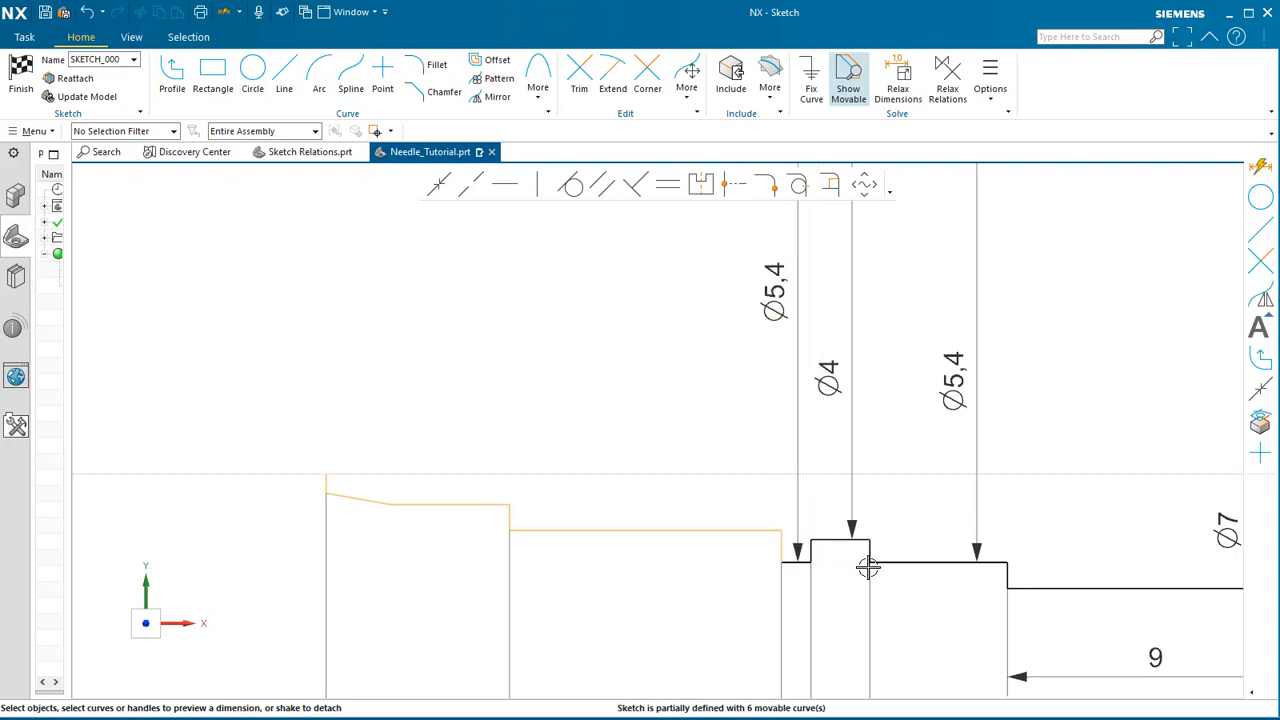
pyautogui.keyDown('shift'); pyautogui.moveTo(680, 589); pyautogui.dragTo(634, 524, button='middle'); pyautogui.keyUp('shift')
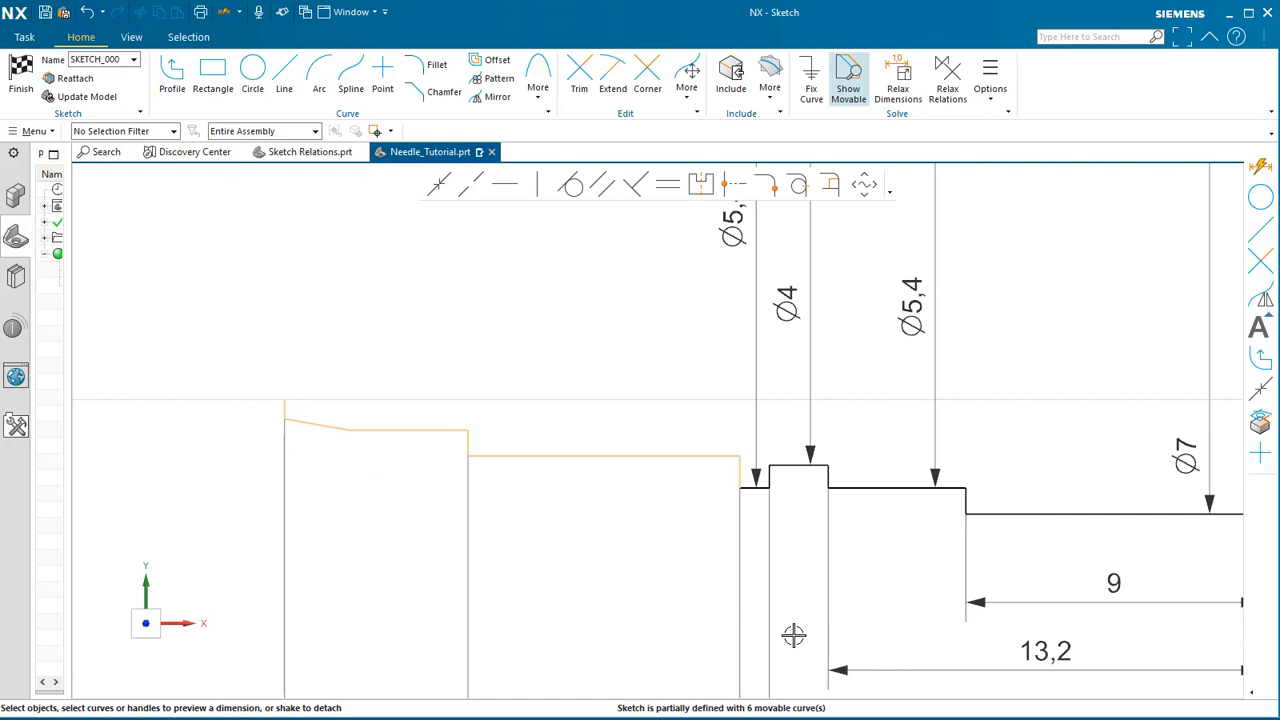
pyautogui.click(633, 454)
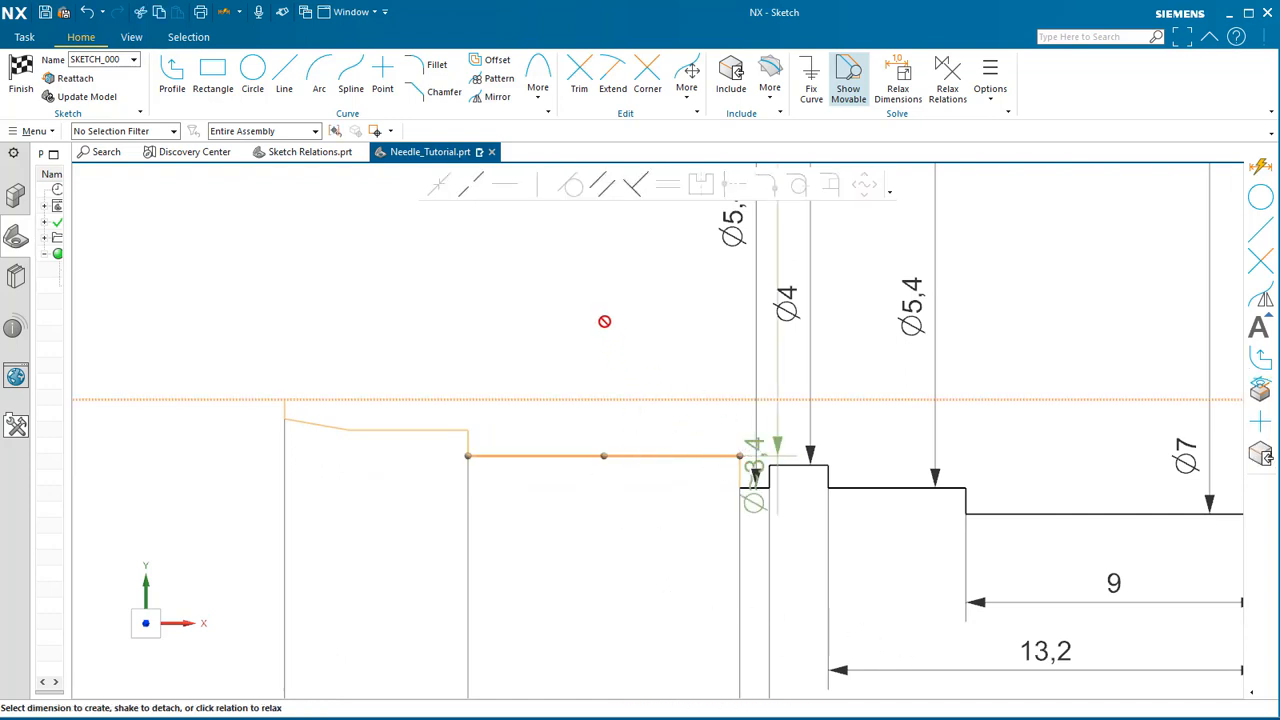
pyautogui.moveTo(749, 441); pyautogui.dragTo(608, 372)
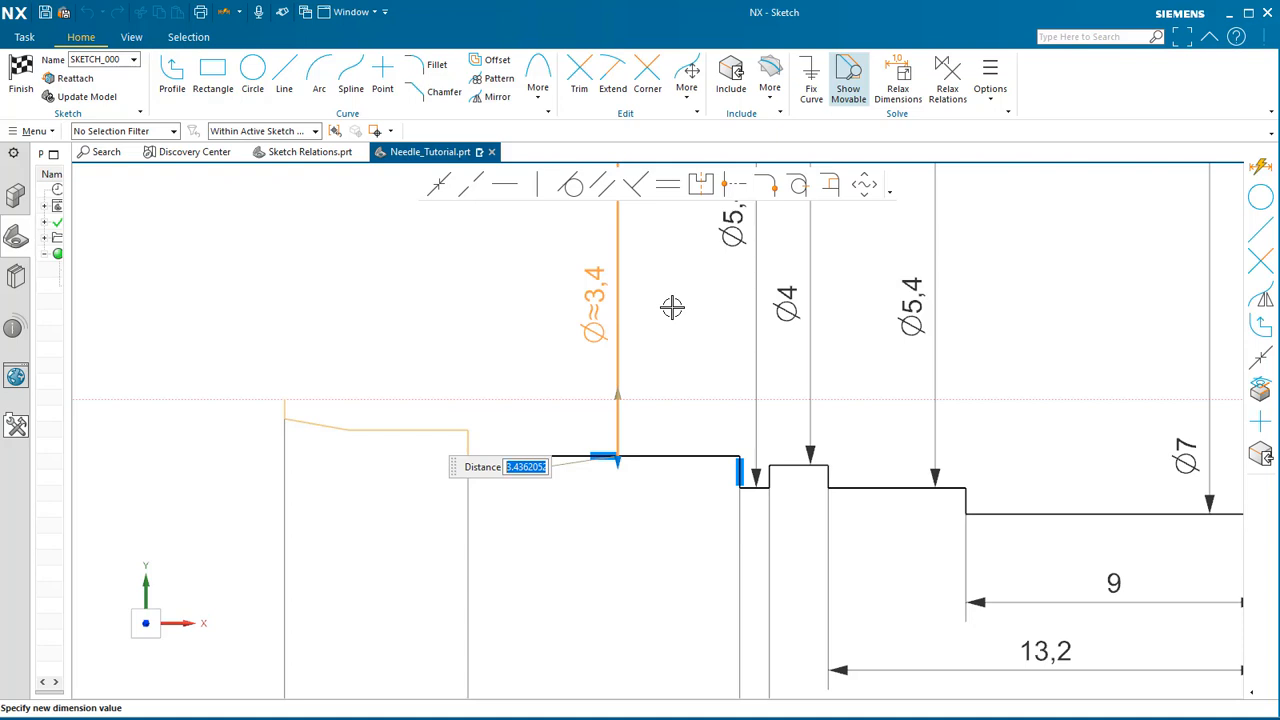
pyautogui.write('4')
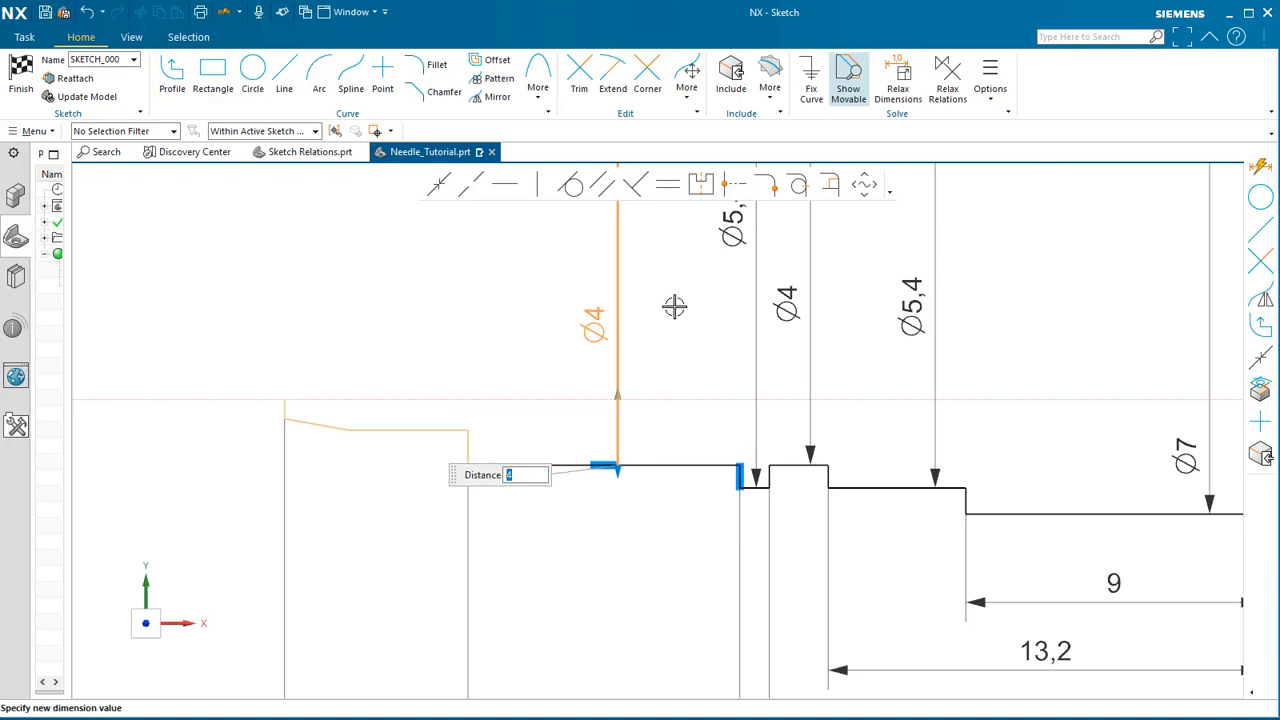
pyautogui.middleClick(673, 363)
# Dimension the short horizontal line behind the needle's taper from the horizontal axis as a diameter of 1.4, placed above the line.
pyautogui.keyDown('shift'); pyautogui.moveTo(602, 503); pyautogui.dragTo(805, 542, button='middle'); pyautogui.keyUp('shift')
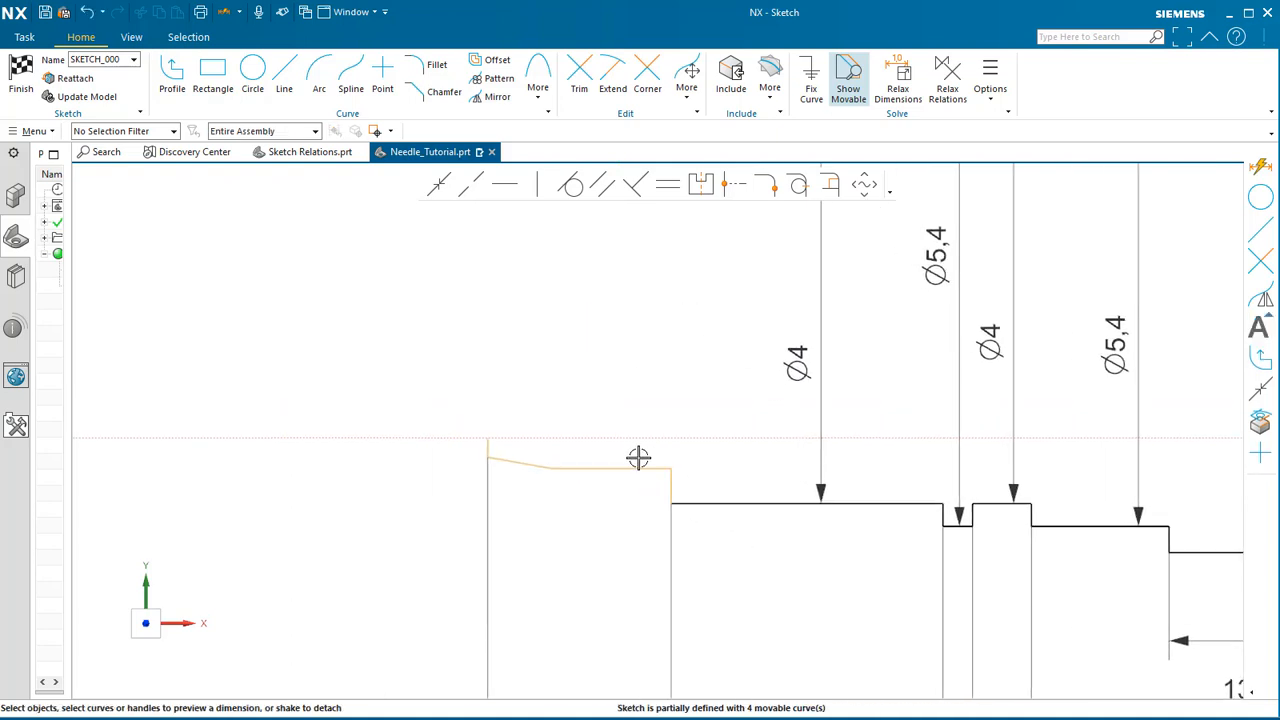
pyautogui.click(640, 443)
pyautogui.click(634, 466)
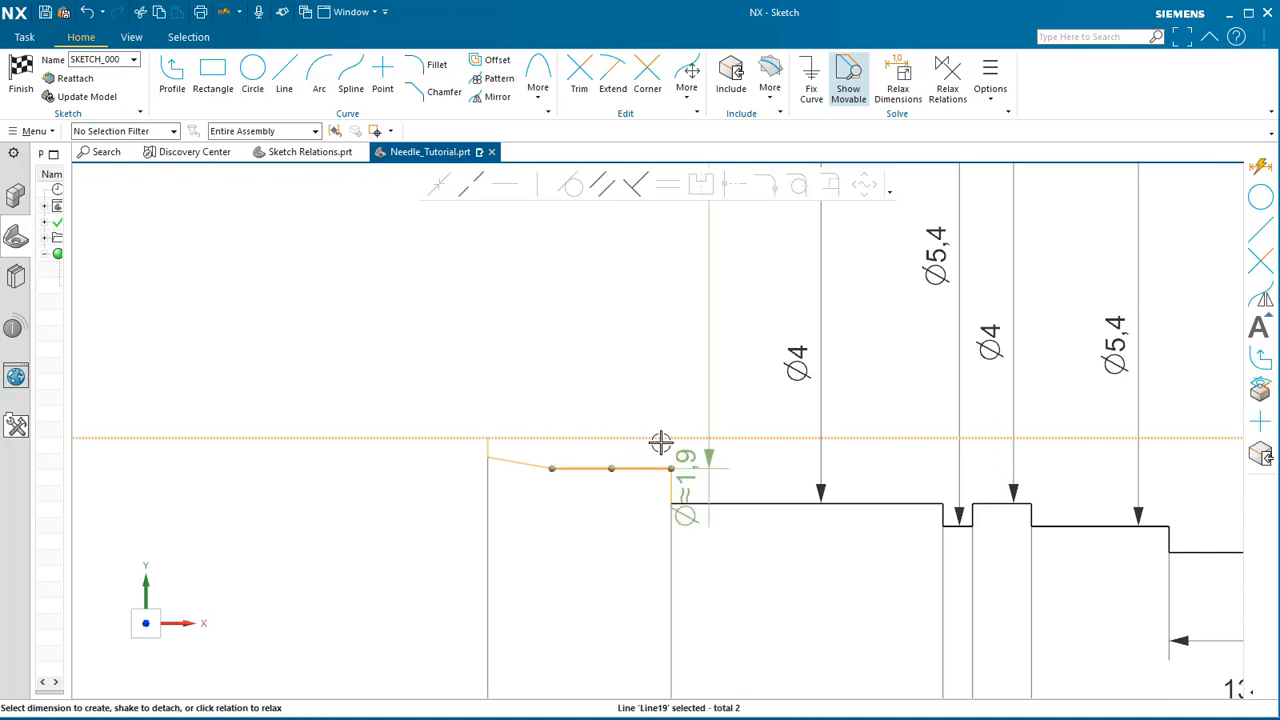
pyautogui.moveTo(674, 437); pyautogui.dragTo(569, 323)
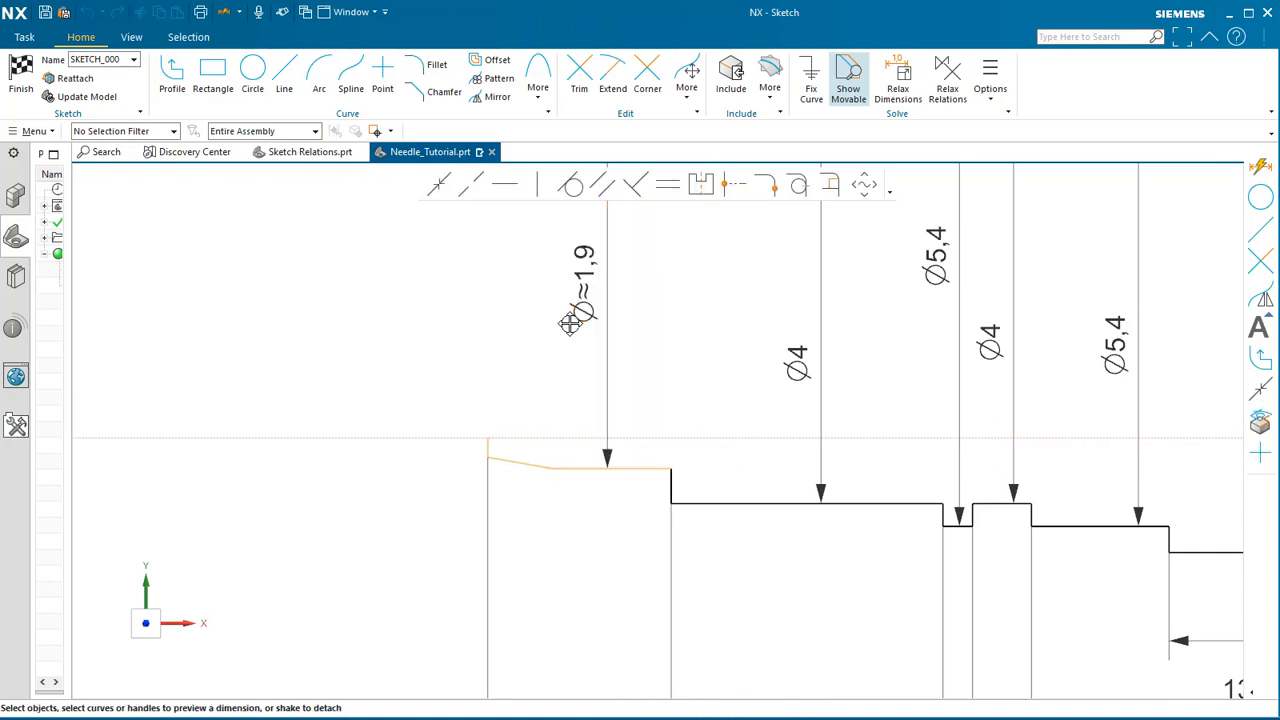
pyautogui.click(569, 323)
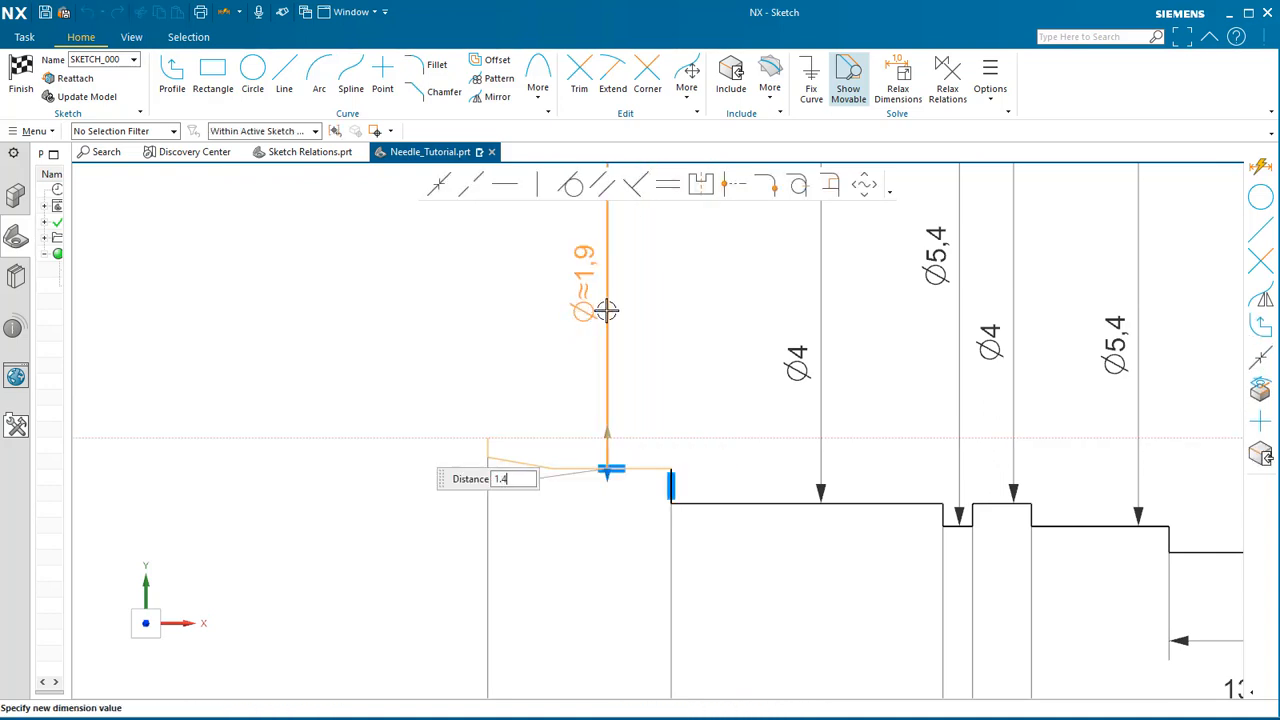
pyautogui.write('1.4')
pyautogui.press('Return')
# Lengthen the needle's tapered tip line and dimension its angle from the horizontal axis as 4°, per the taper on the engineering drawing.
pyautogui.scroll(5, 563, 463)
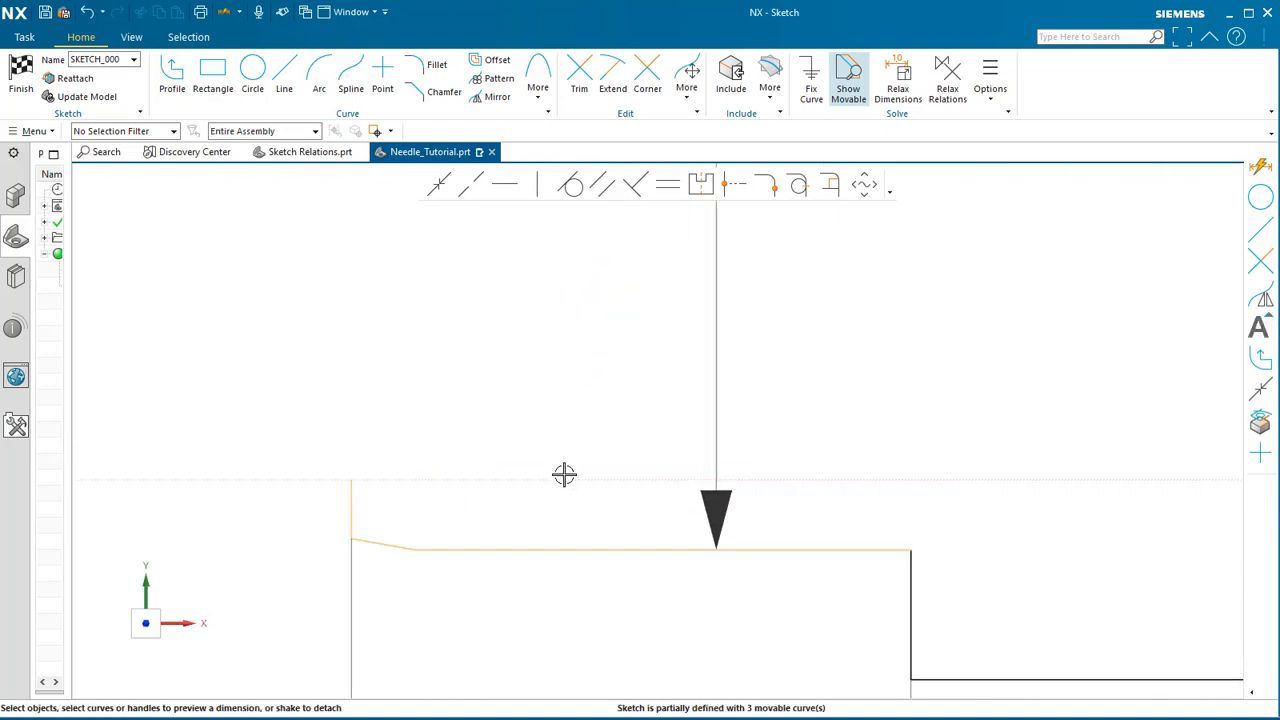
pyautogui.scroll(1, 471, 483)
pyautogui.moveTo(442, 451); pyautogui.dragTo(427, 406)
pyautogui.scroll(-2, 829, 530)
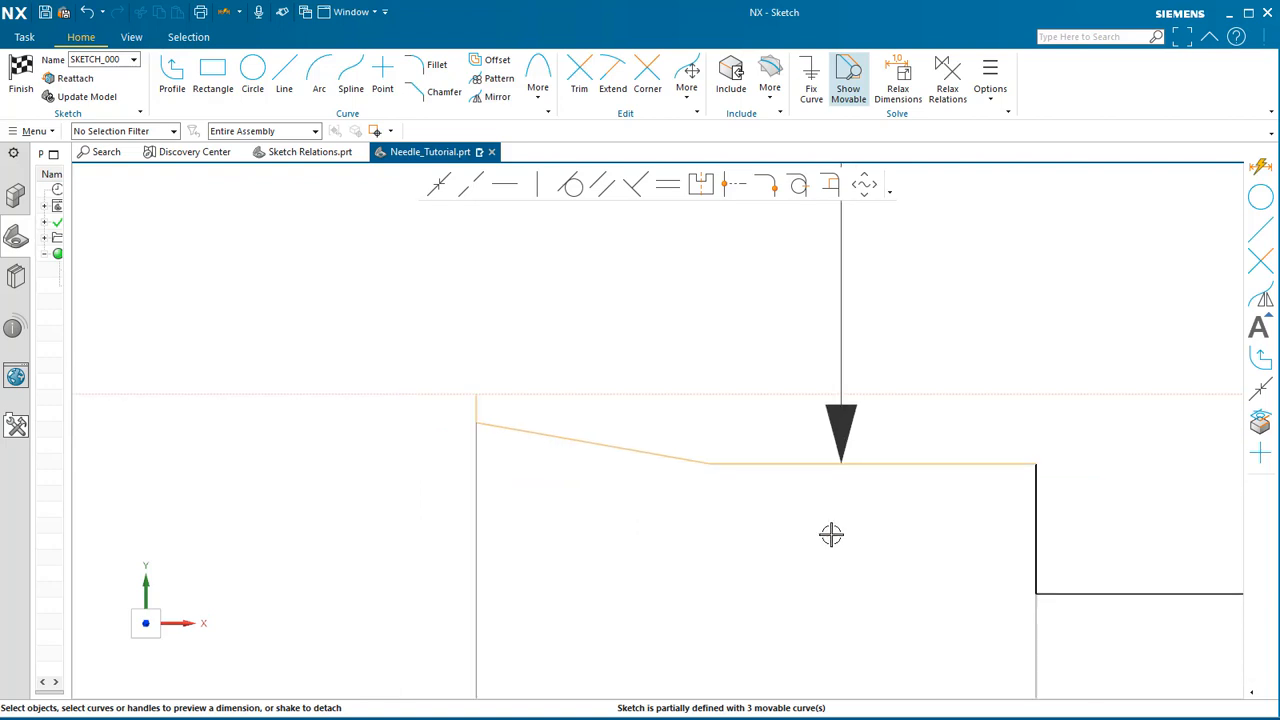
pyautogui.moveTo(1278, 96); pyautogui.dragTo(1193, 105)
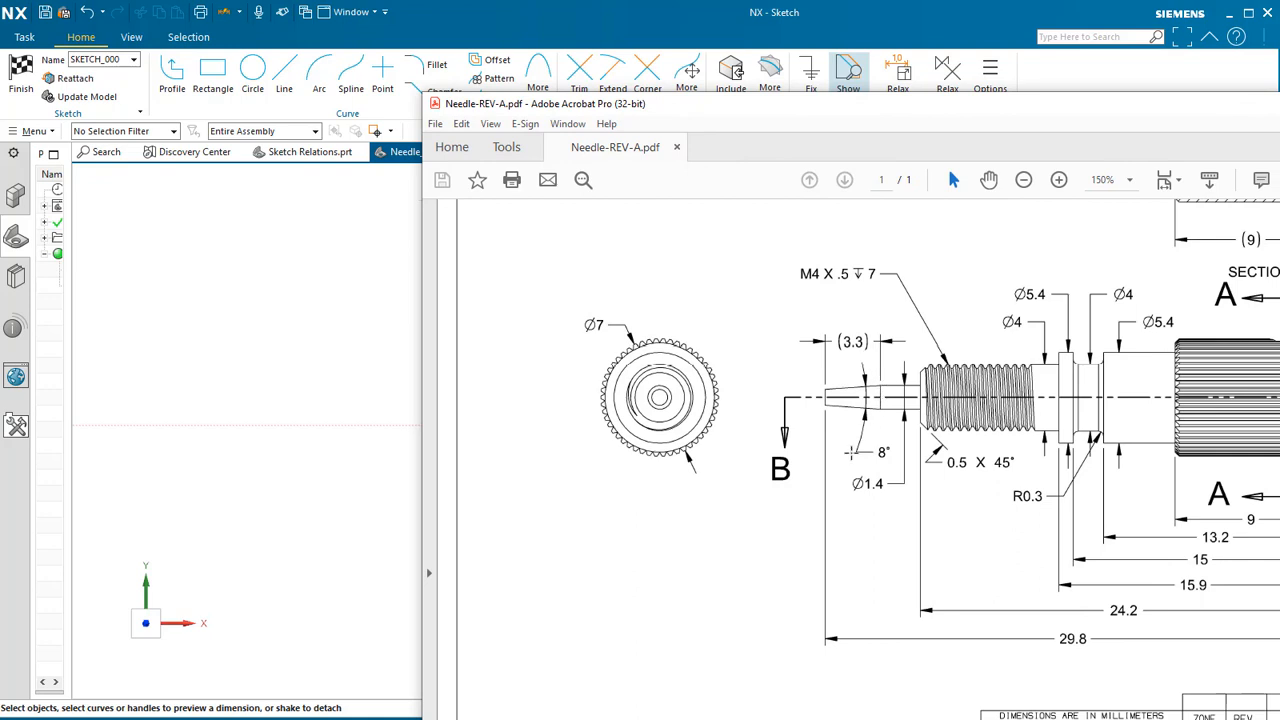
pyautogui.moveTo(910, 112); pyautogui.dragTo(1279, 112)
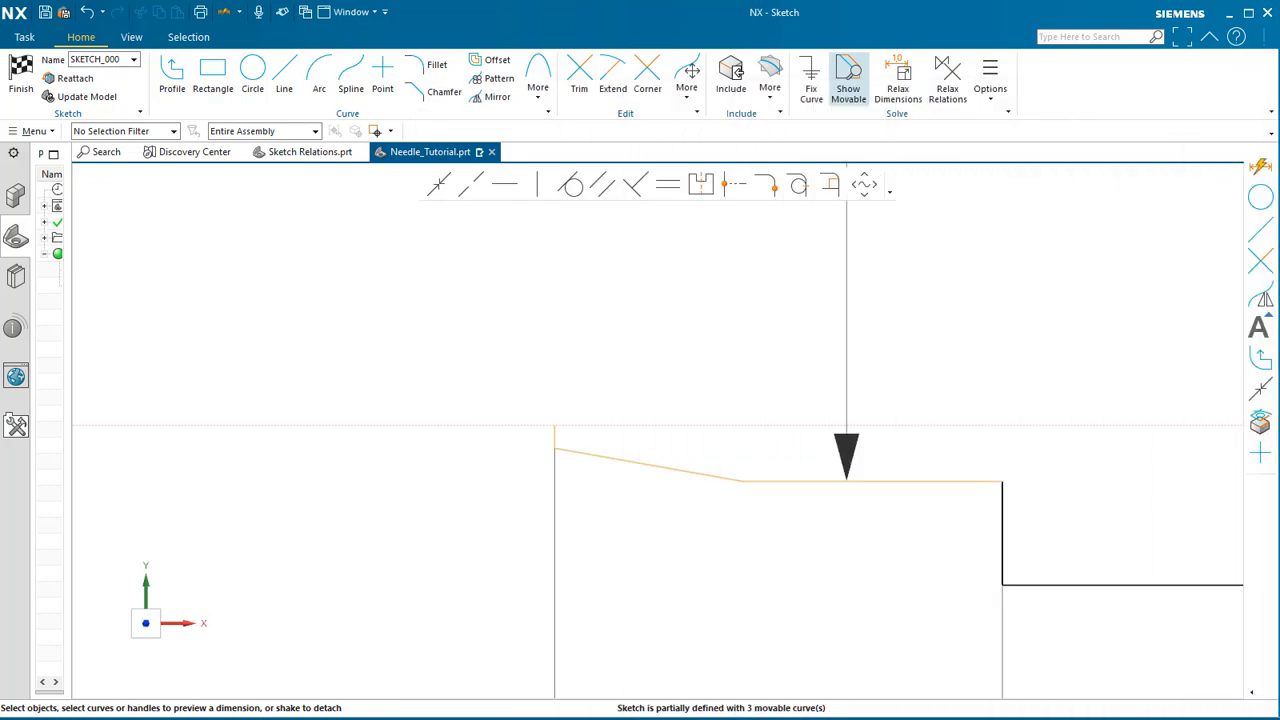
pyautogui.click(695, 463)
pyautogui.click(715, 425)
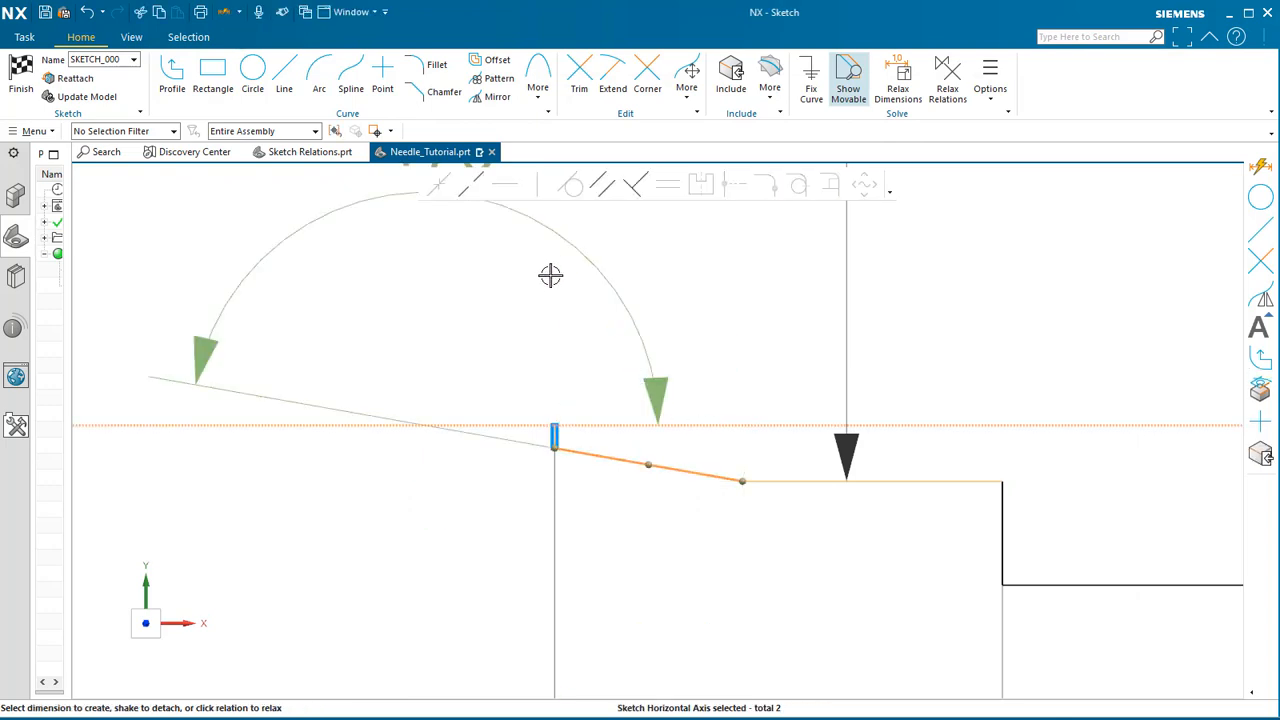
pyautogui.click(550, 232)
pyautogui.moveTo(716, 426); pyautogui.dragTo(1110, 484)
pyautogui.doubleClick(1133, 495)
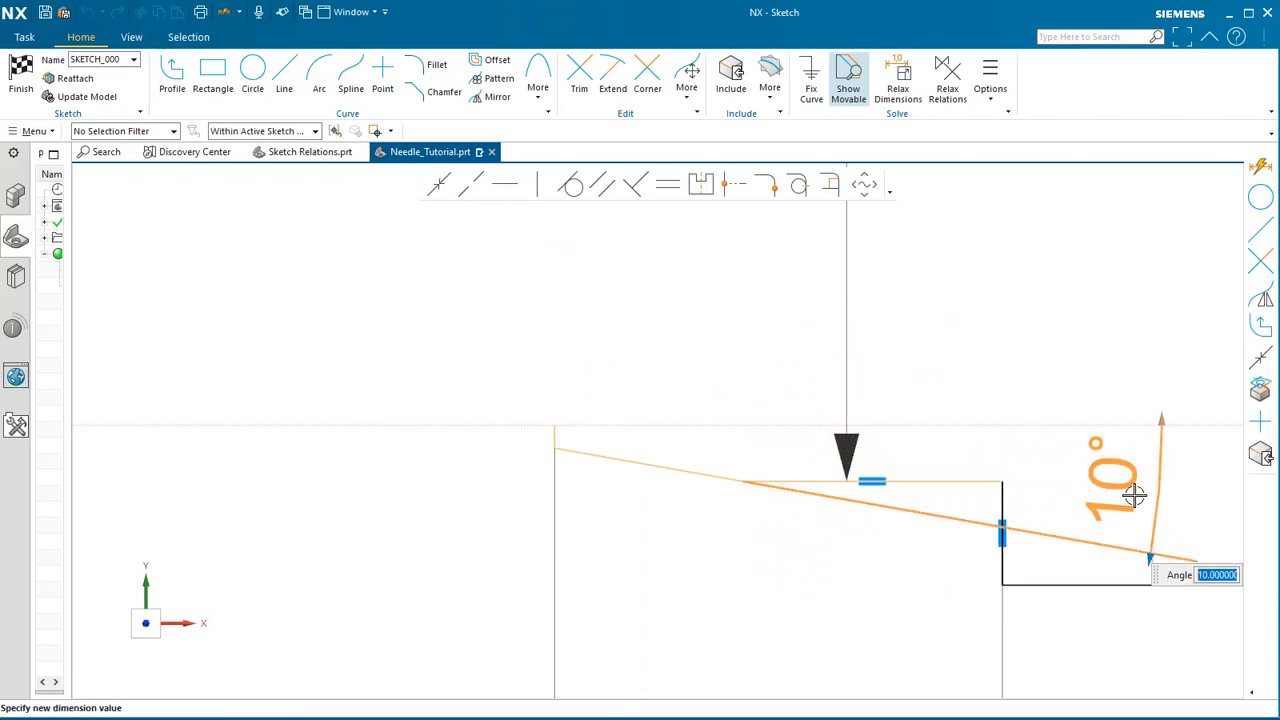
pyautogui.write('4')
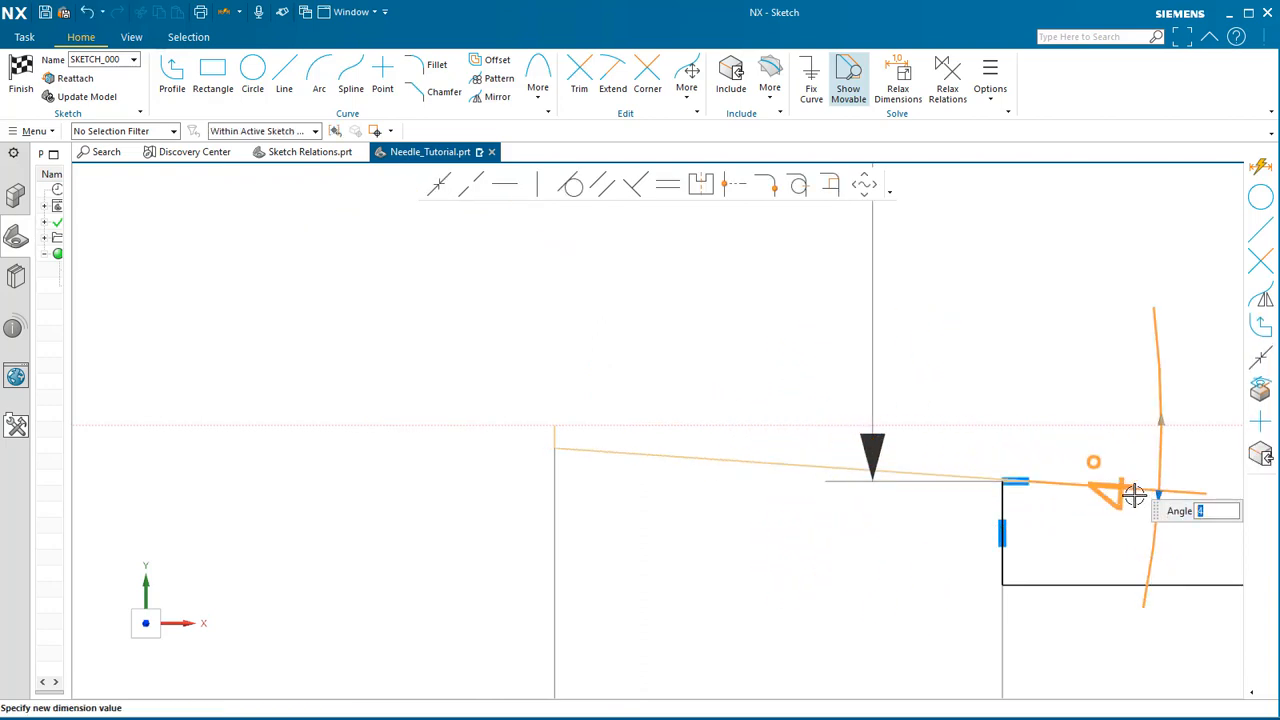
pyautogui.click(926, 558)
# Shorten the tapered tip line so it ends before the shoulder and move the 4° angle dimension below the profile.
pyautogui.scroll(-4, 709, 508)
pyautogui.scroll(2, 727, 517)
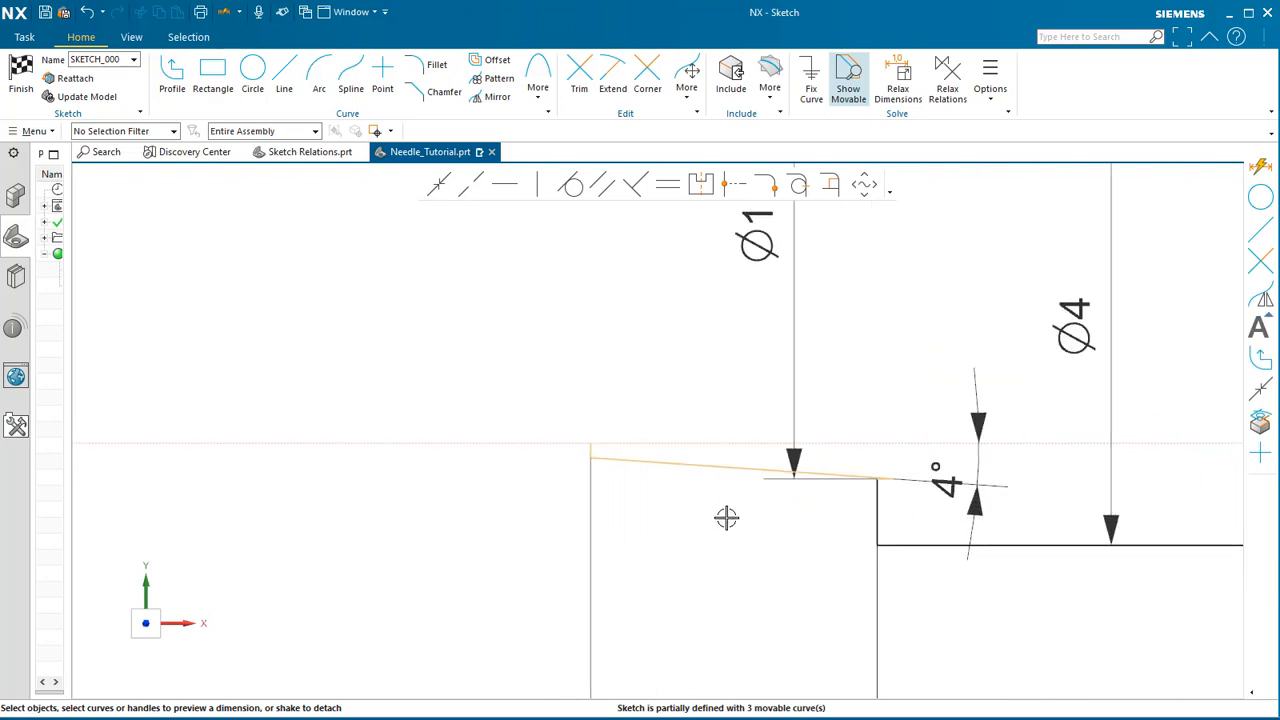
pyautogui.scroll(1, 726, 517)
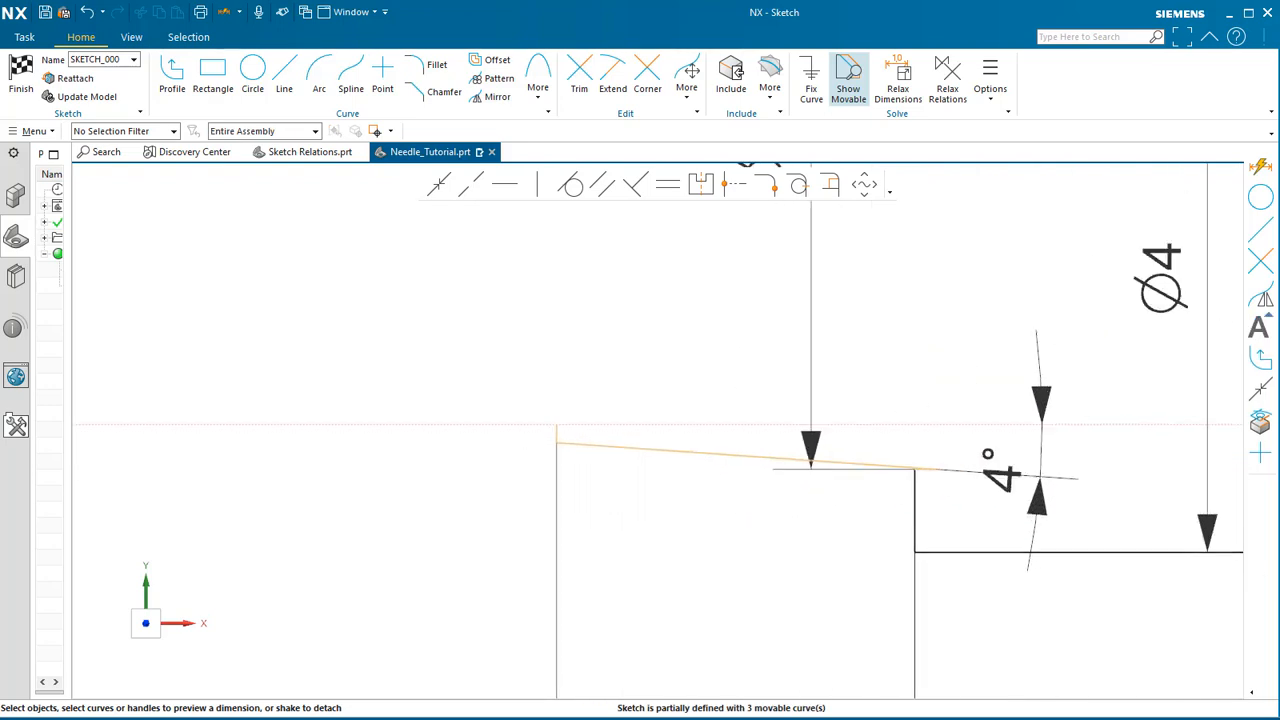
pyautogui.scroll(3, 880, 574)
pyautogui.scroll(-1, 750, 405)
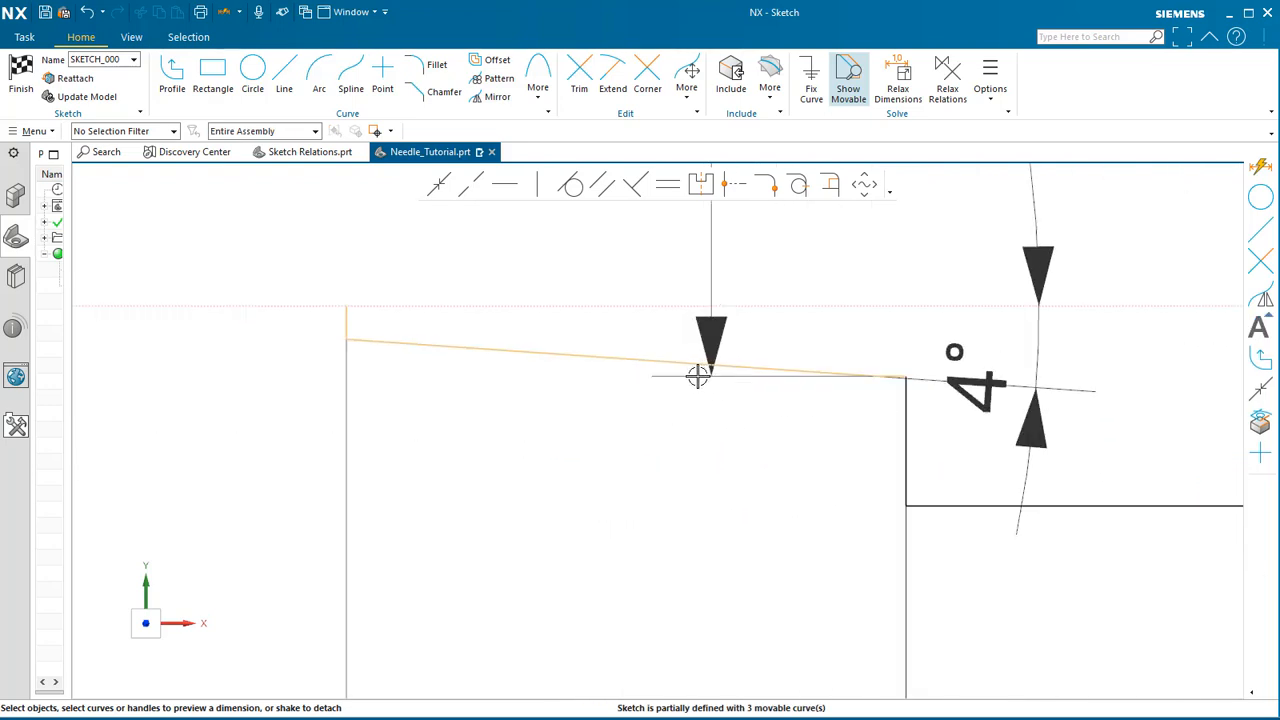
pyautogui.moveTo(657, 363)
pyautogui.mouseDown()
pyautogui.moveTo(470, 367)
pyautogui.moveTo(480, 376)
pyautogui.mouseUp()
pyautogui.scroll(-1, 790, 573)
pyautogui.moveTo(671, 449); pyautogui.dragTo(734, 575)
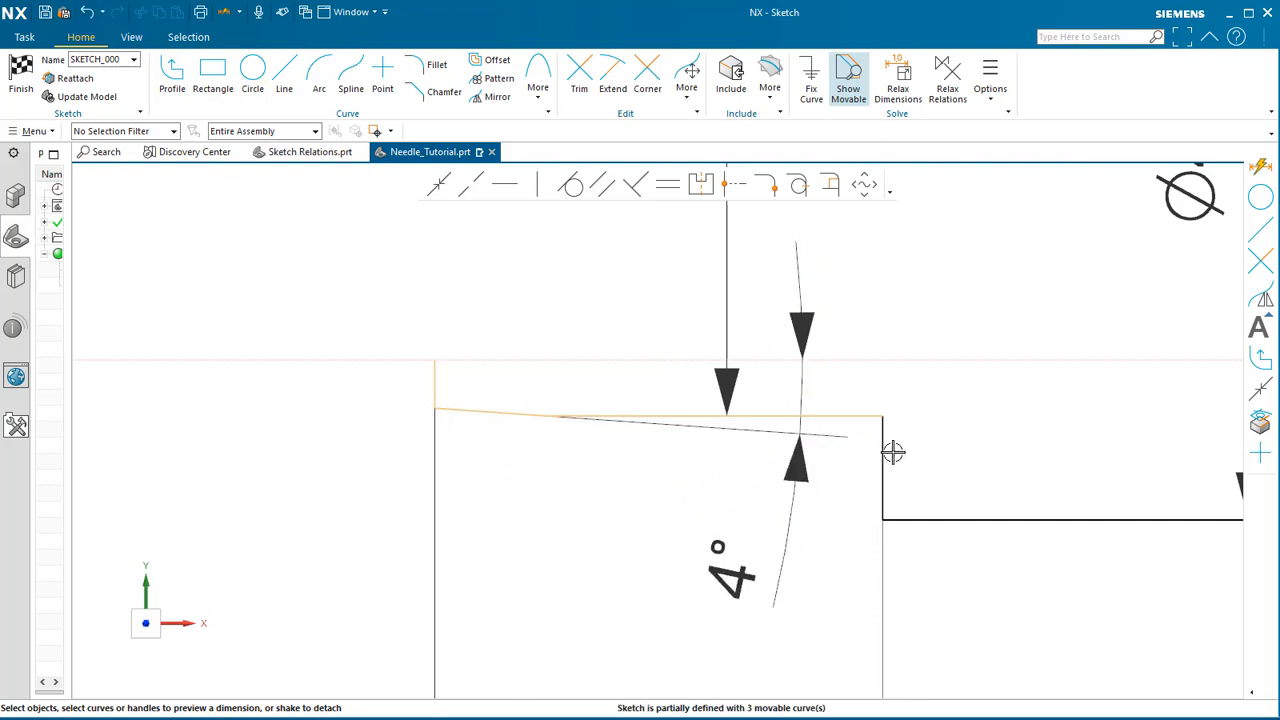
# Dimension the tapered tip line's horizontal length as 3.3, placed below and beyond the tip.
pyautogui.scroll(-2, 830, 350)
pyautogui.scroll(3, 649, 360)
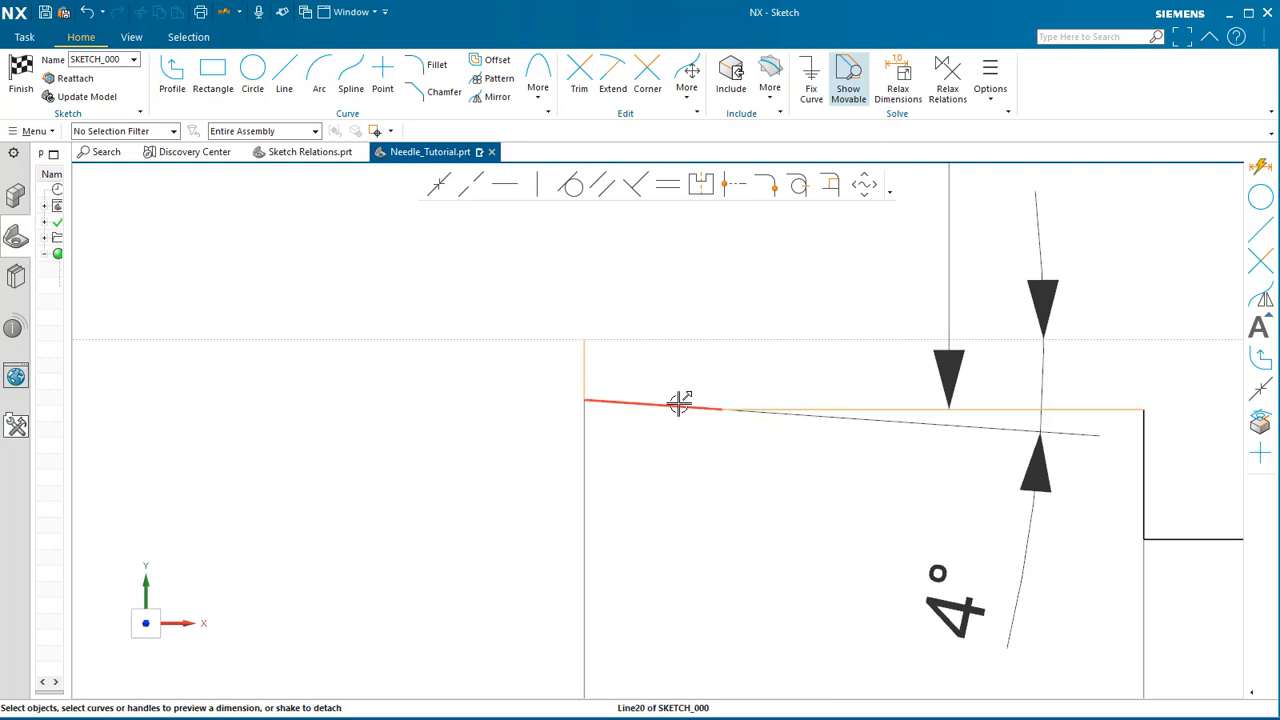
pyautogui.moveTo(675, 405)
pyautogui.mouseDown()
pyautogui.moveTo(678, 389)
pyautogui.moveTo(674, 409)
pyautogui.mouseUp()
pyautogui.scroll(-3, 705, 489)
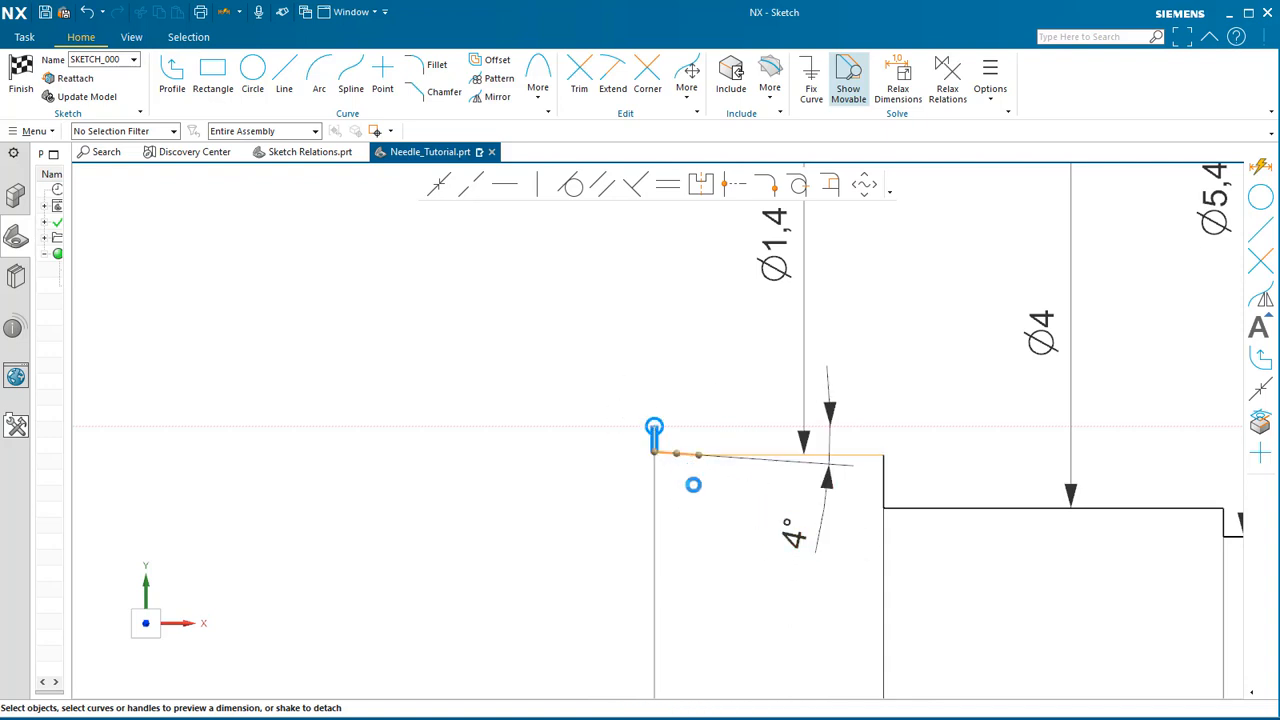
pyautogui.click(689, 460)
pyautogui.moveTo(695, 541); pyautogui.dragTo(531, 557)
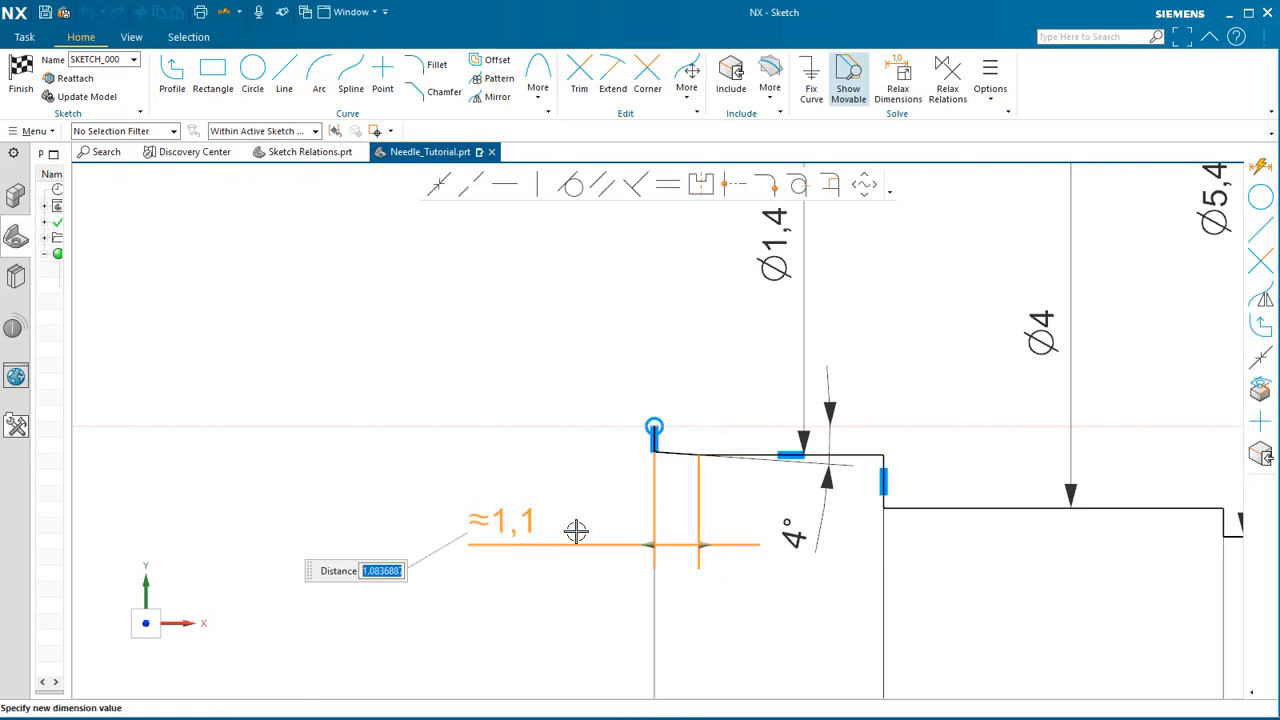
pyautogui.write('3.3')
pyautogui.press('Return')
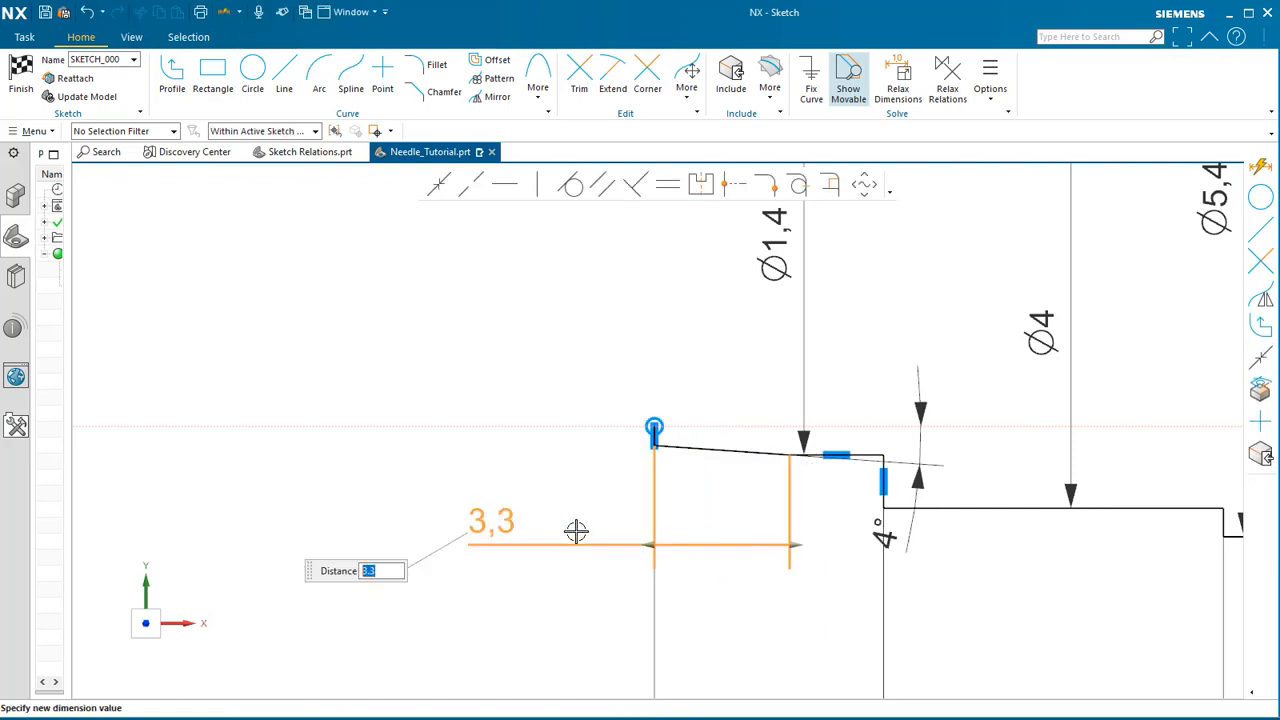
pyautogui.middleClick(565, 514)
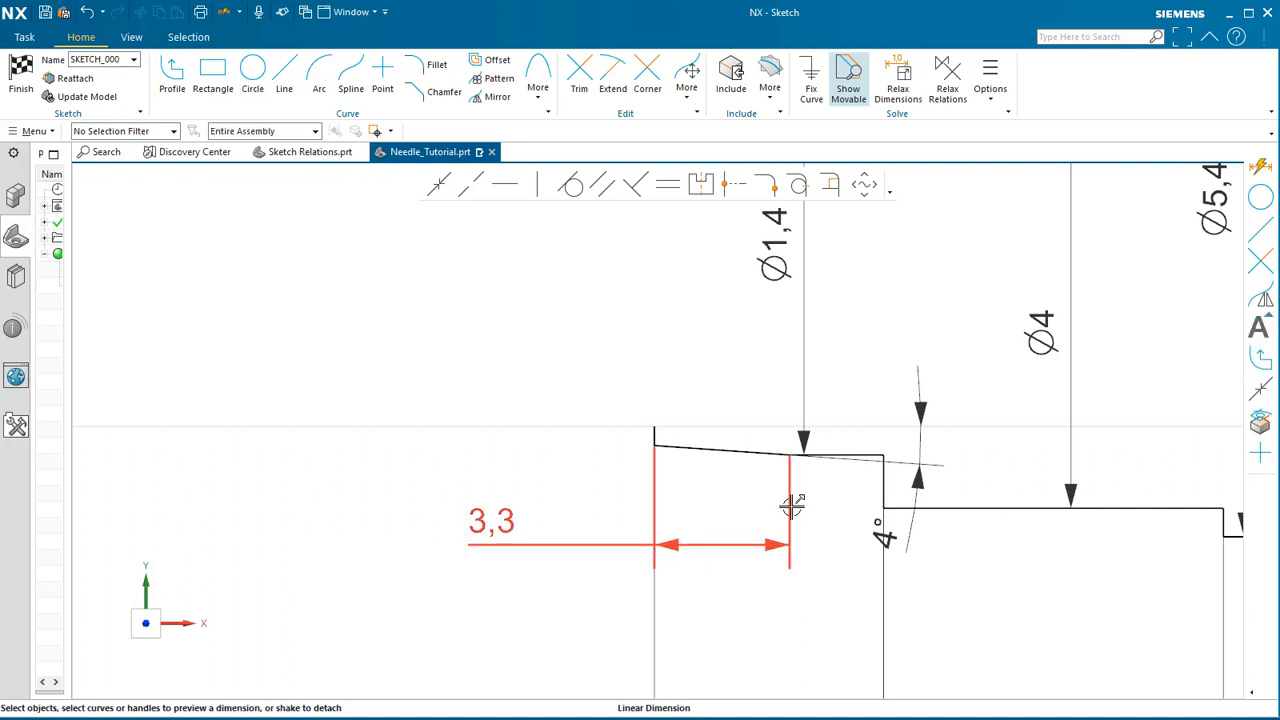
# Move the 4° angle dimension outside the profile, beyond the needle's tip, and review the whole dimensioned sketch.
pyautogui.scroll(-2, 797, 507)
pyautogui.moveTo(856, 519)
pyautogui.mouseDown()
pyautogui.moveTo(854, 407)
pyautogui.moveTo(882, 480)
pyautogui.moveTo(752, 458)
pyautogui.moveTo(657, 423)
pyautogui.moveTo(707, 443)
pyautogui.mouseUp()
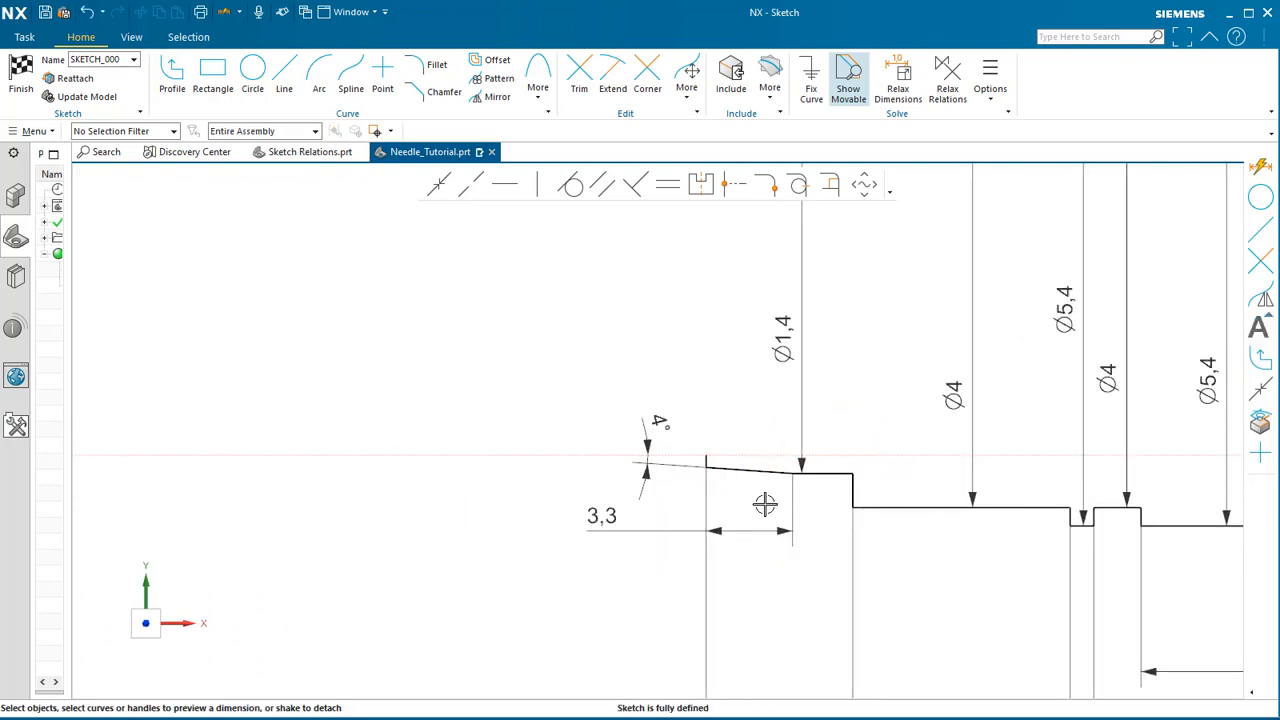
pyautogui.scroll(-3, 813, 518)
pyautogui.moveTo(823, 532)
pyautogui.keyDown('shift'); pyautogui.mouseDown(button='middle')
pyautogui.moveTo(714, 446)
pyautogui.moveTo(674, 449)
pyautogui.mouseUp(button='middle'); pyautogui.keyUp('shift')
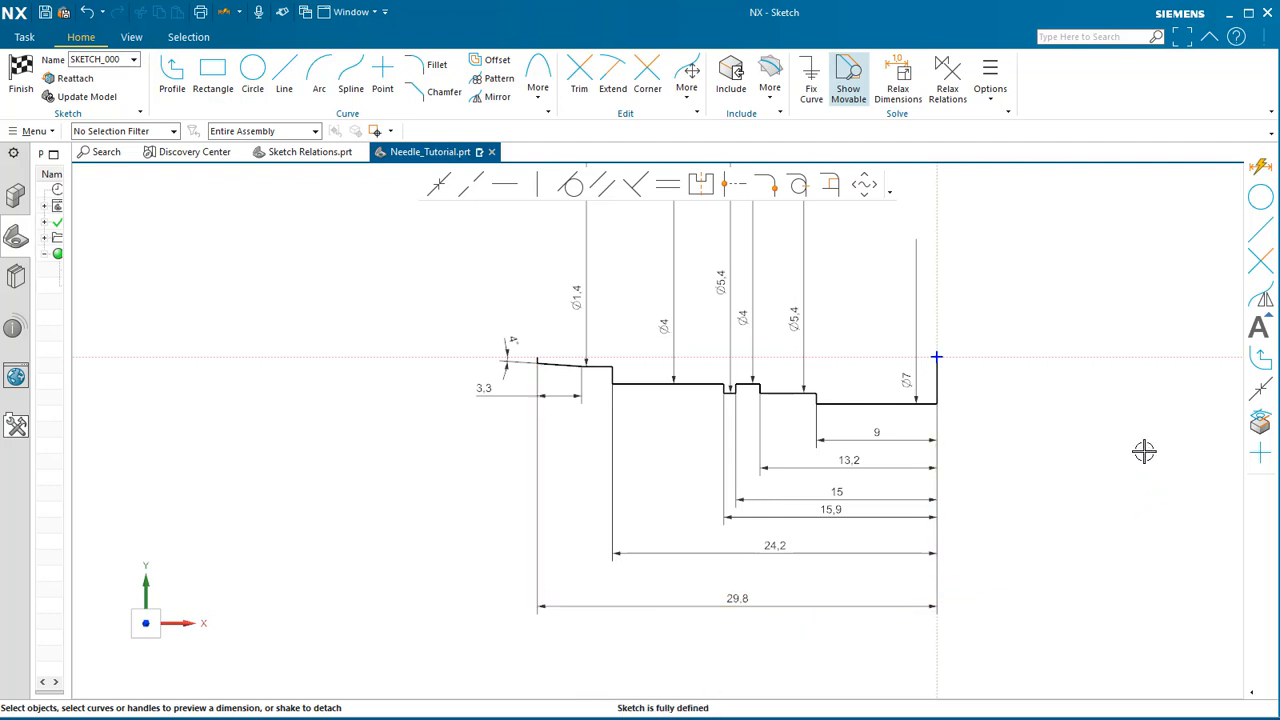
# Finish the needle profile sketch, return to modeling and clear the selection.
pyautogui.click(12, 78)
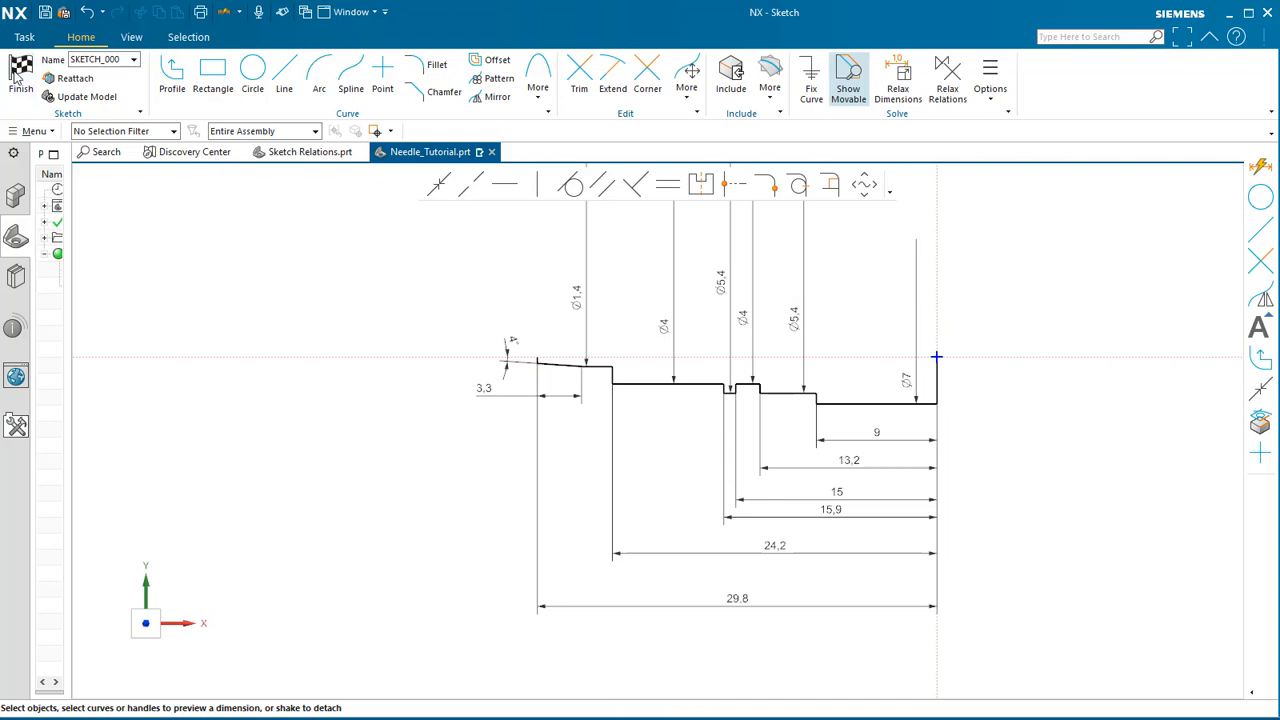
pyautogui.scroll(-5, 689, 477)
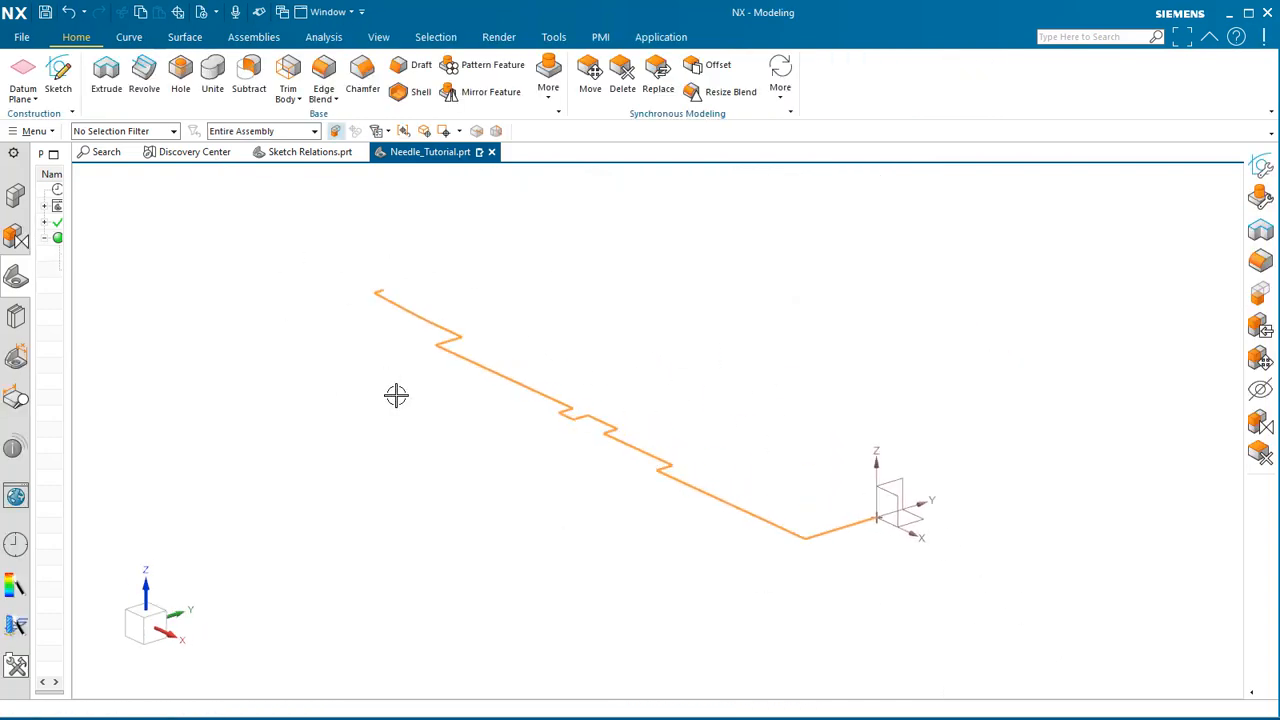
pyautogui.keyDown('shift'); pyautogui.moveTo(718, 366); pyautogui.dragTo(813, 397, button='middle'); pyautogui.keyUp('shift')
pyautogui.press('Escape')
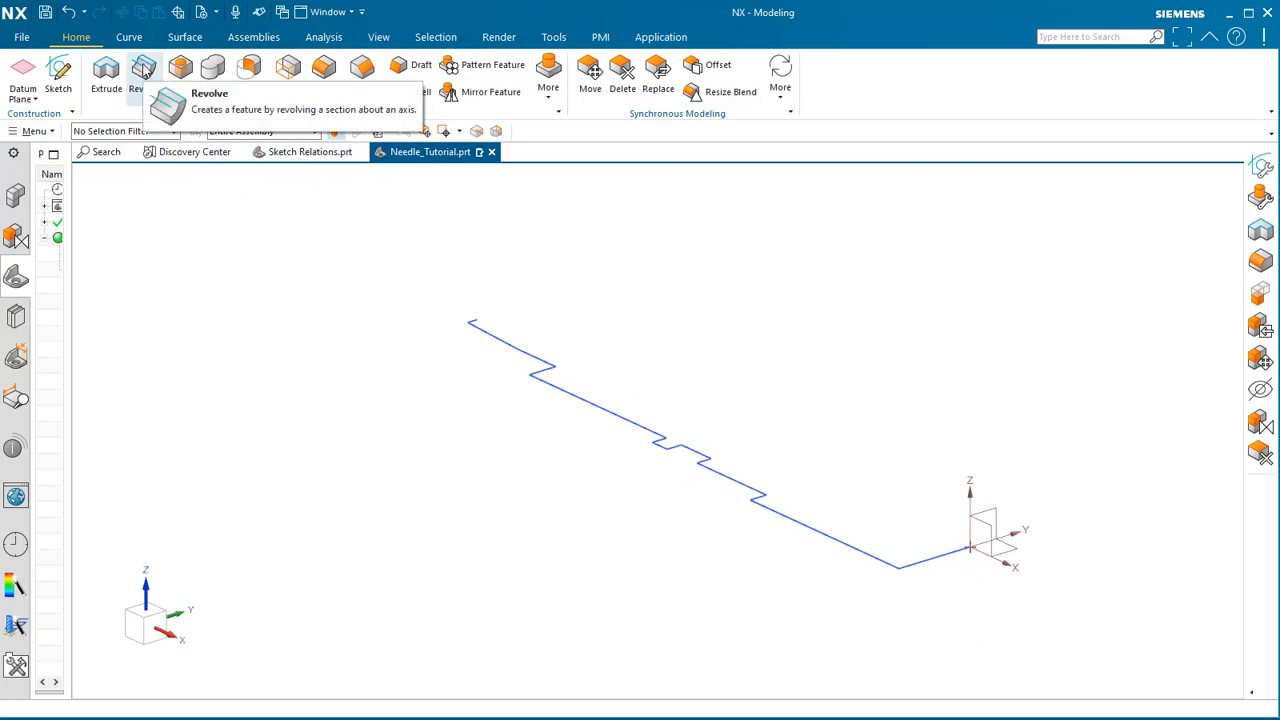
# Start a Revolve and select the entire needle profile sketch as its section, using the Feature Curves selection rule.
pyautogui.click(143, 68)
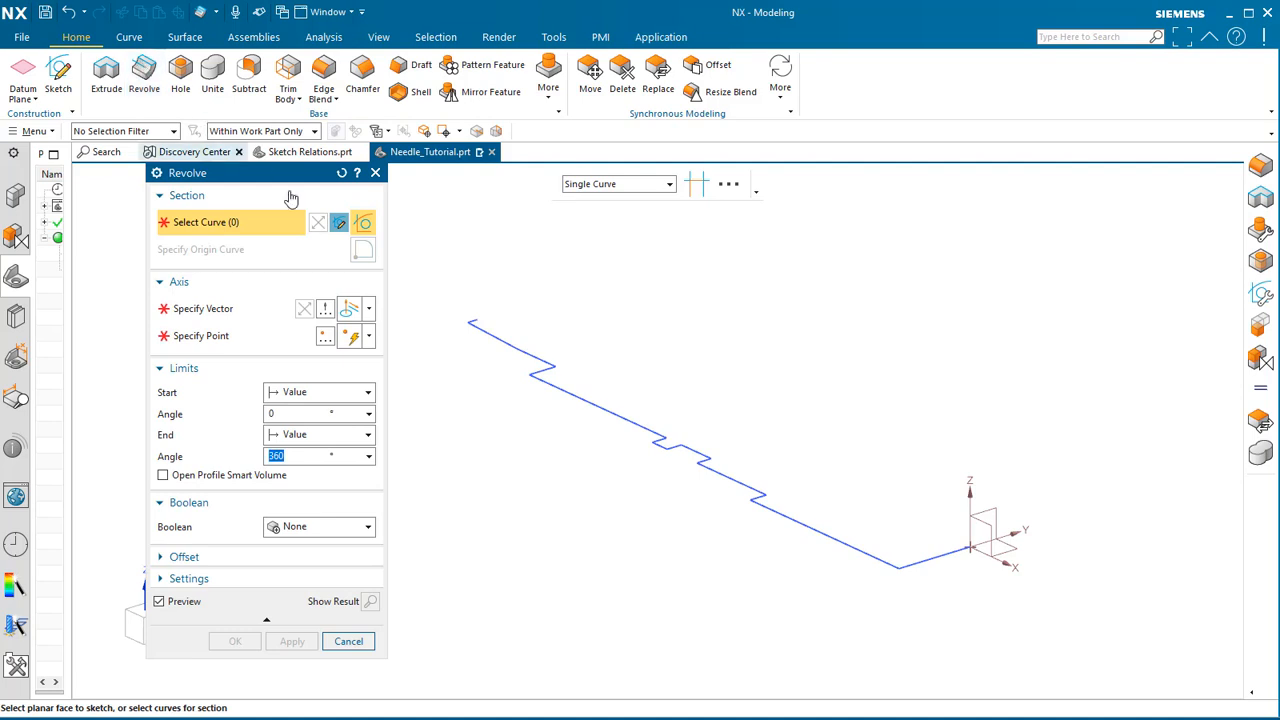
pyautogui.click(537, 368)
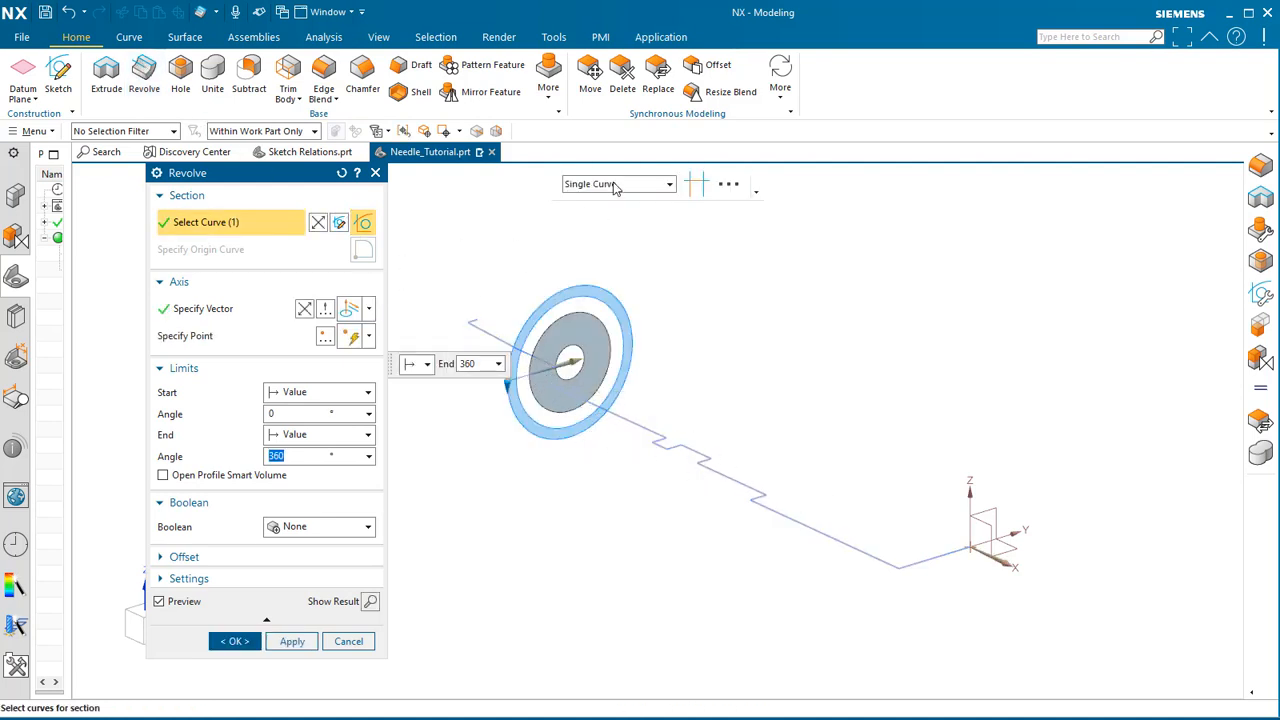
pyautogui.moveTo(595, 358); pyautogui.dragTo(641, 400, button='middle')
pyautogui.click(614, 428)
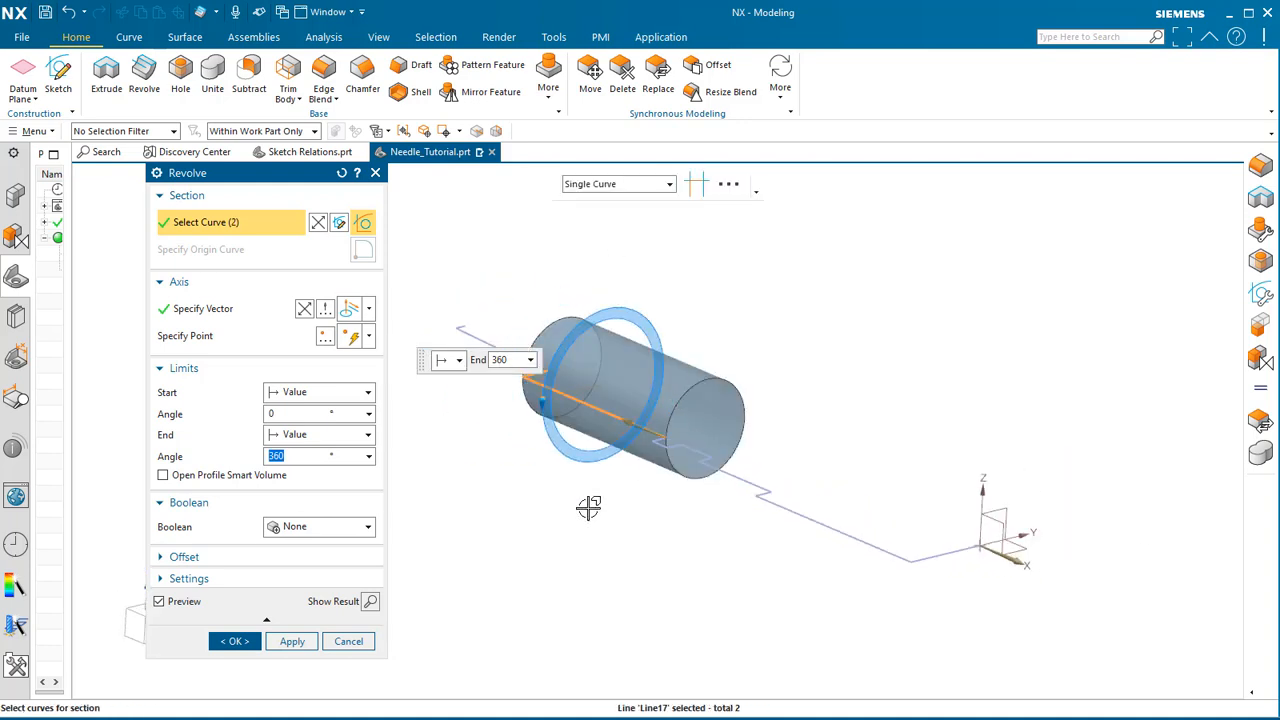
pyautogui.click(664, 186)
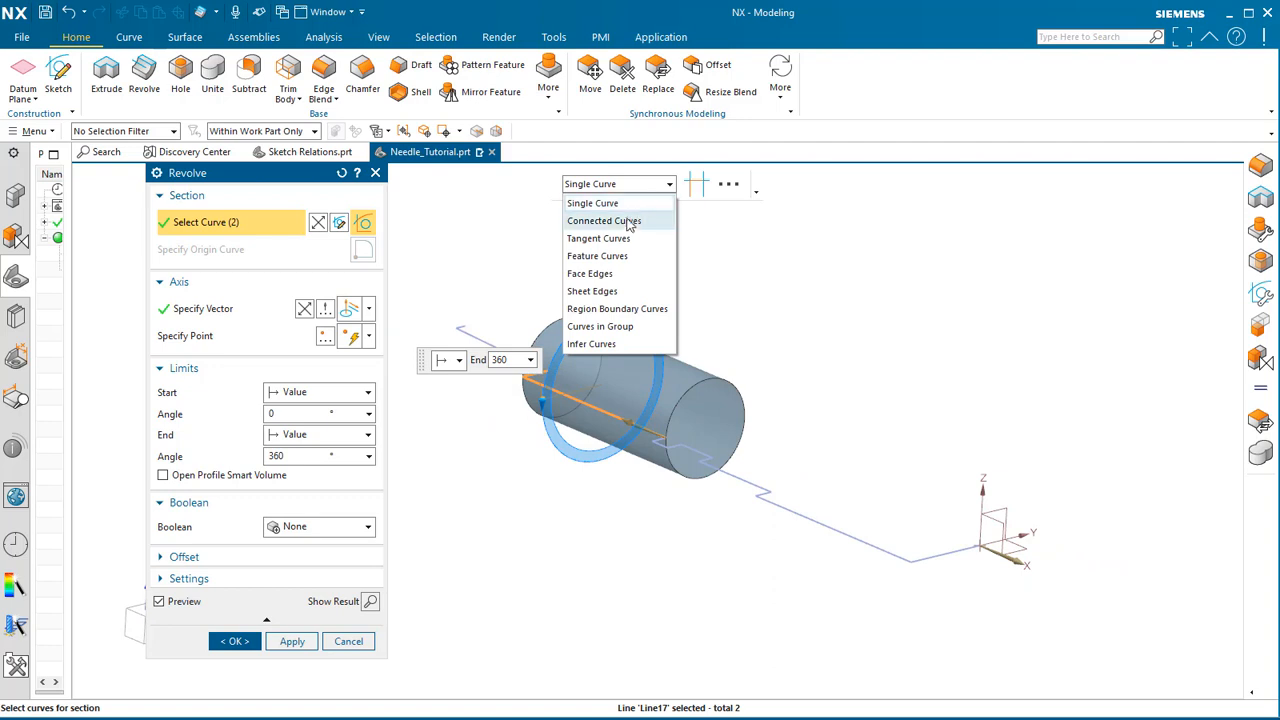
pyautogui.click(625, 258)
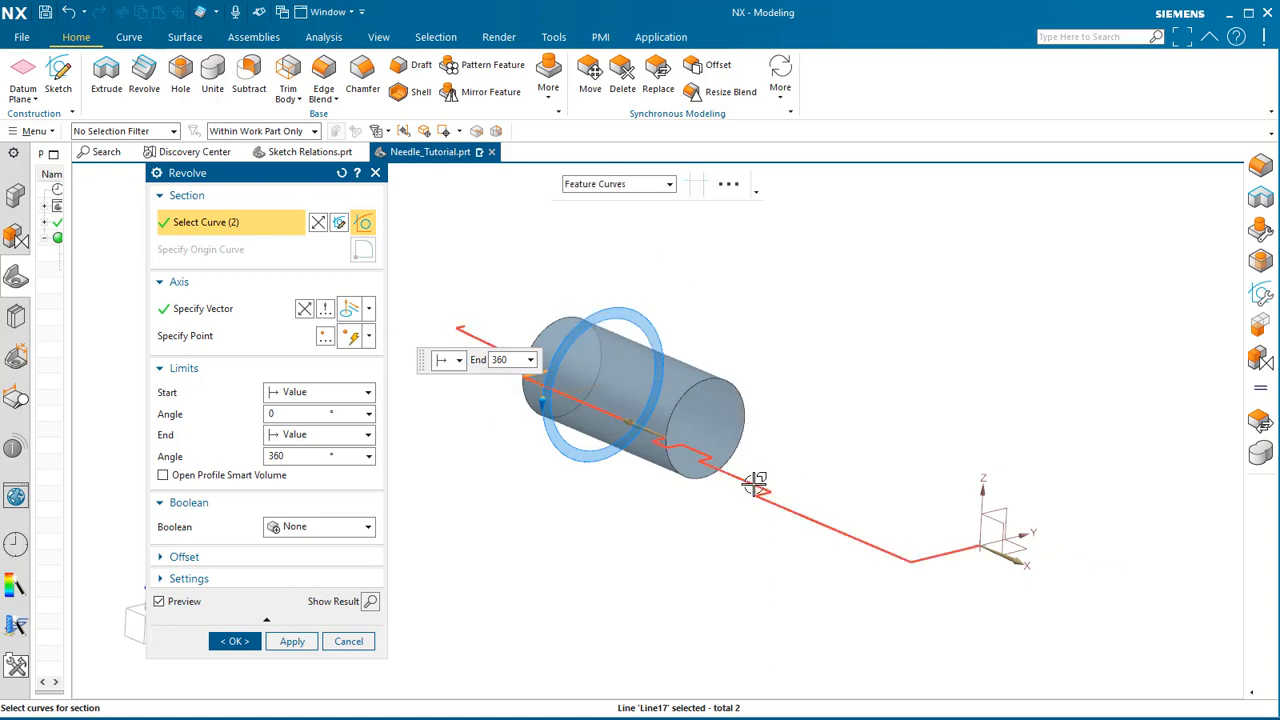
pyautogui.click(862, 522)
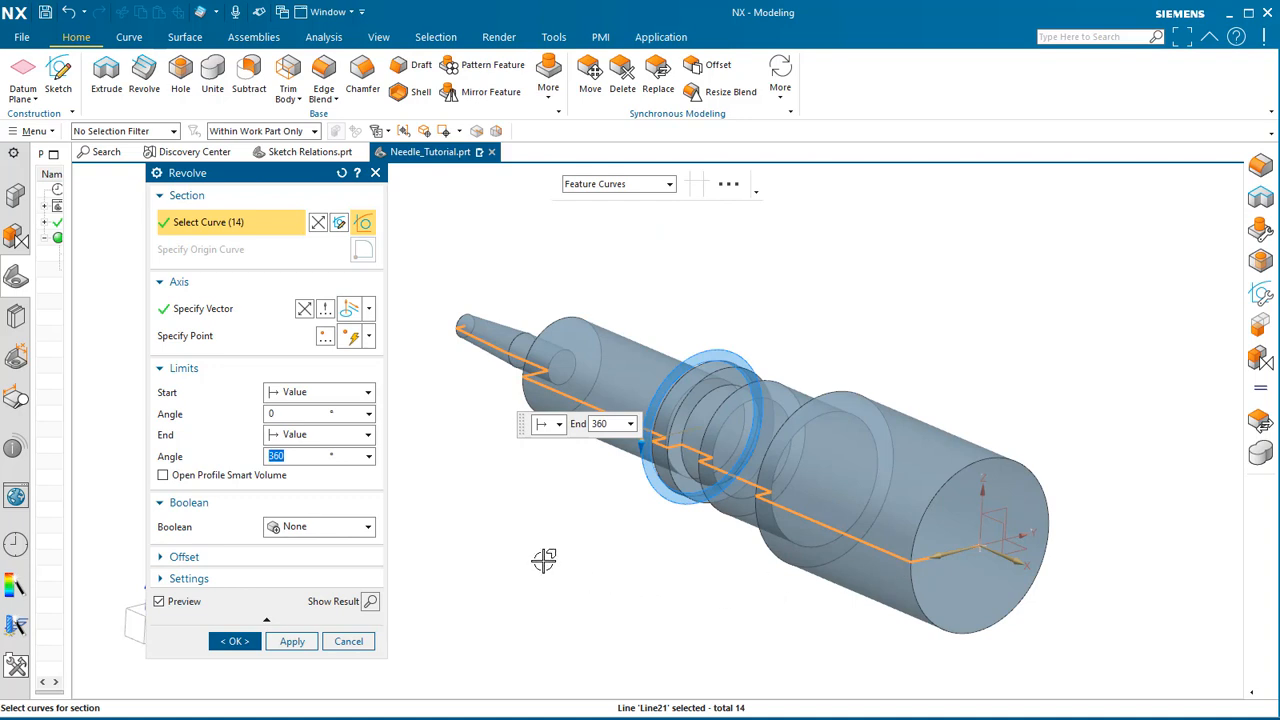
# Check the revolve axis along X and create the needle solid with a full 360° revolution and no Boolean.
pyautogui.click(192, 310)
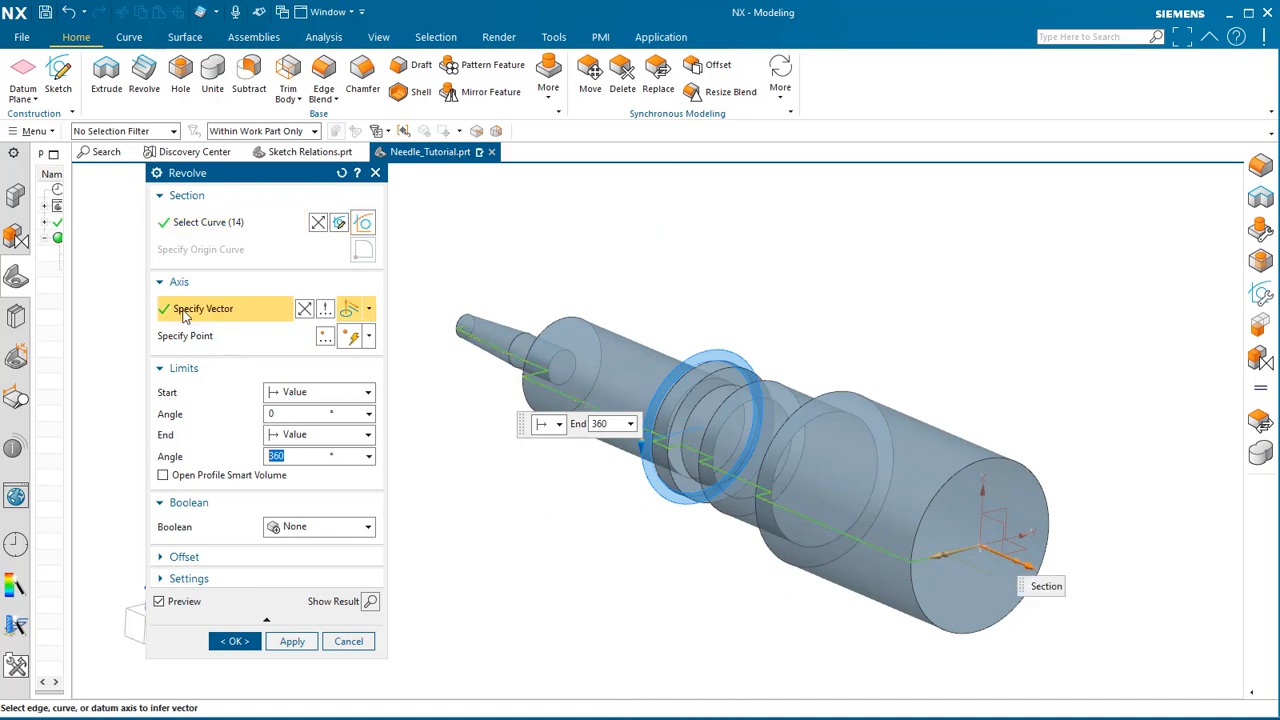
pyautogui.moveTo(1081, 509); pyautogui.dragTo(1106, 466, button='middle')
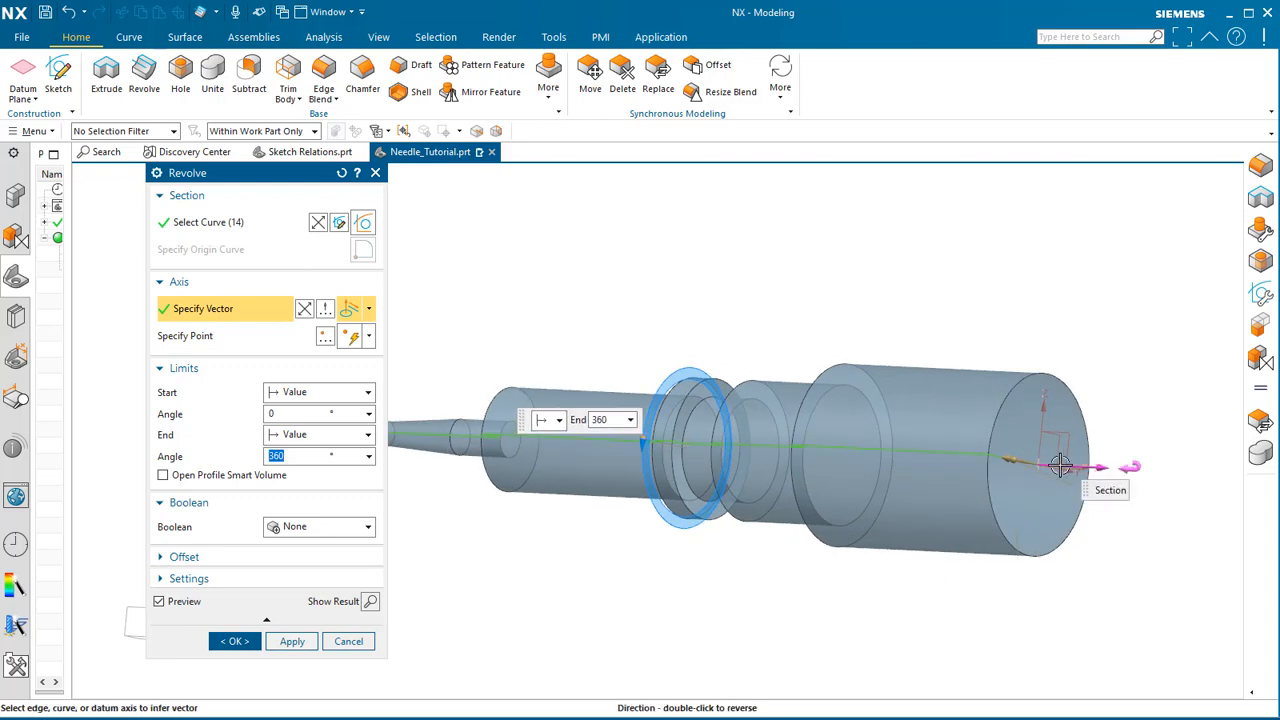
pyautogui.moveTo(1127, 419); pyautogui.dragTo(1131, 526, button='middle')
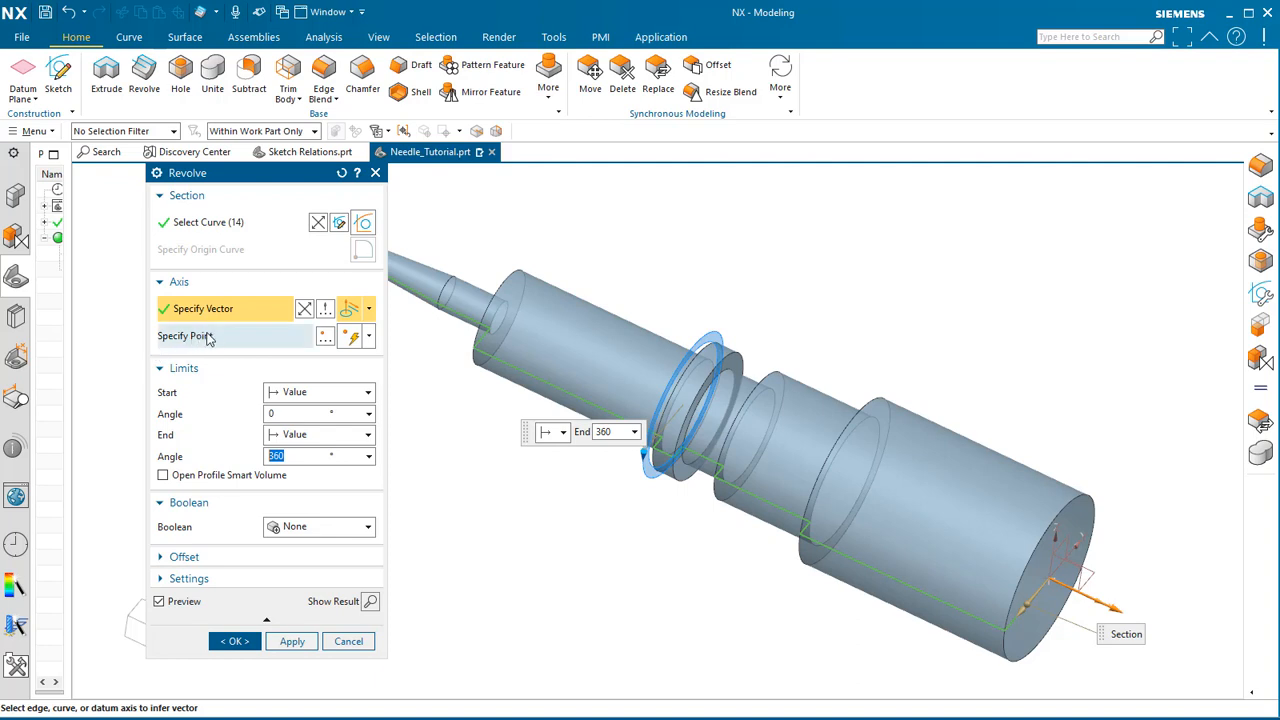
pyautogui.moveTo(867, 588); pyautogui.dragTo(901, 534, button='middle')
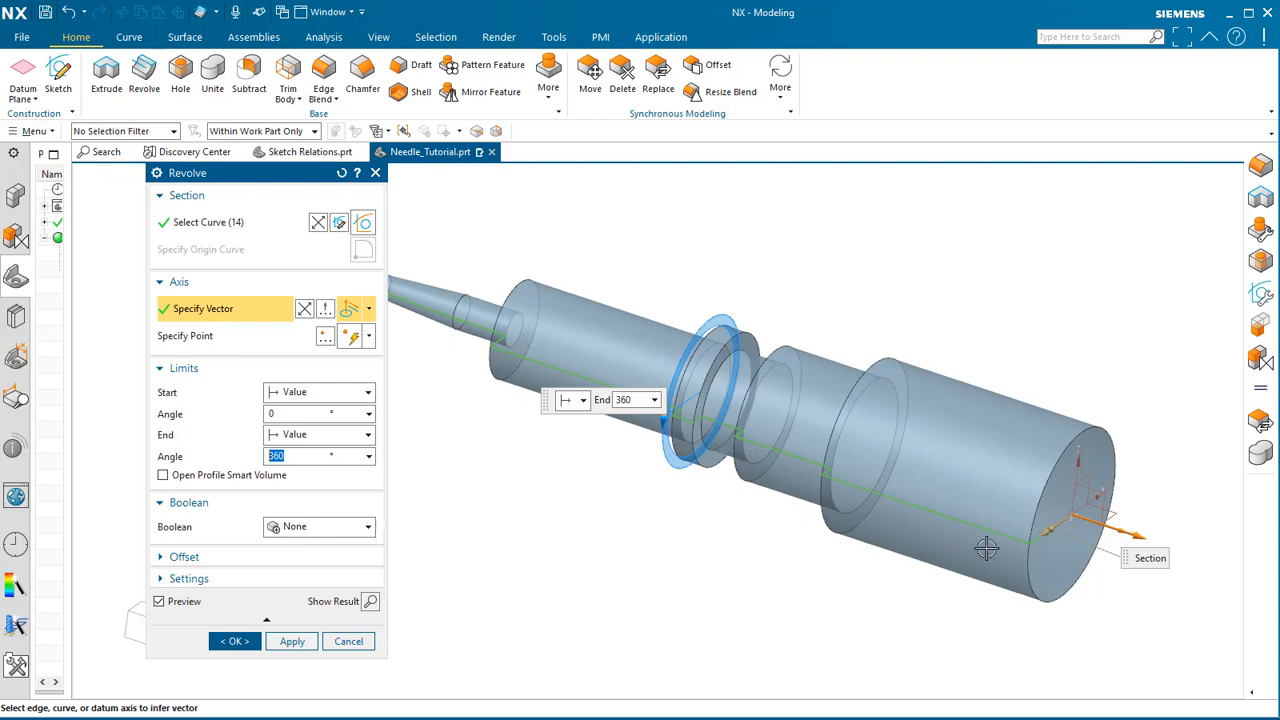
pyautogui.scroll(-2, 1029, 533)
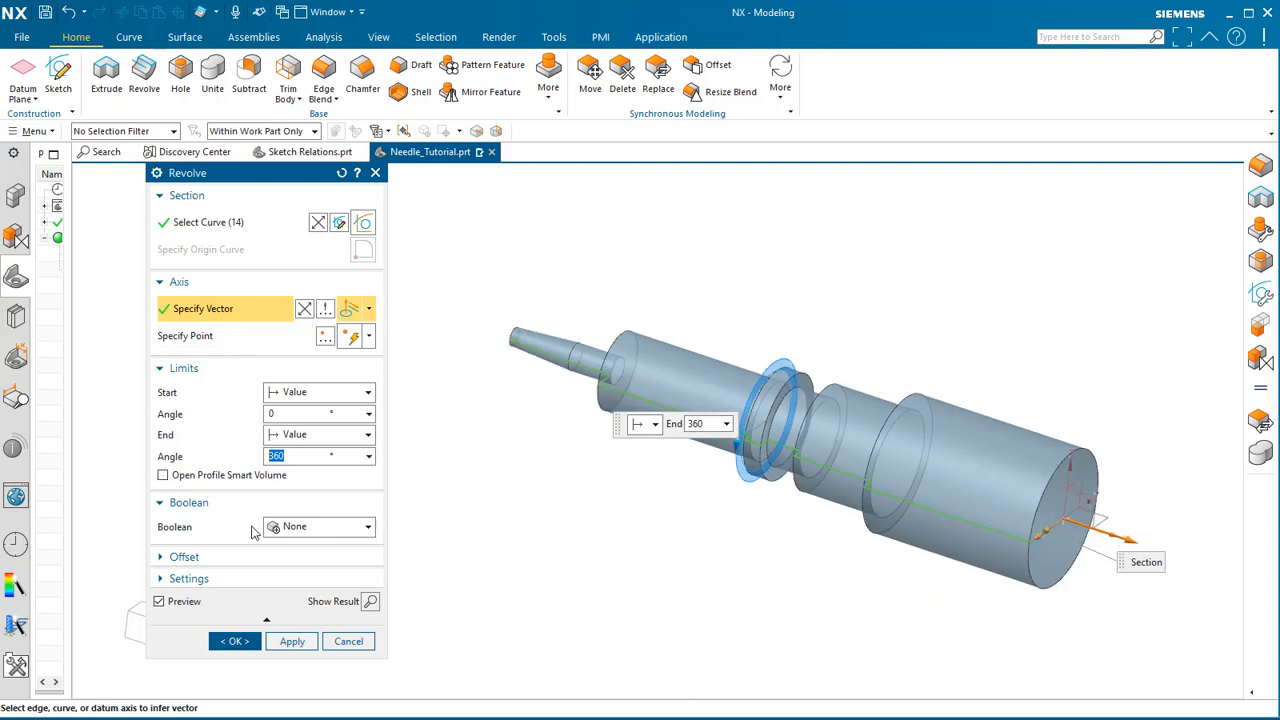
pyautogui.click(235, 641)
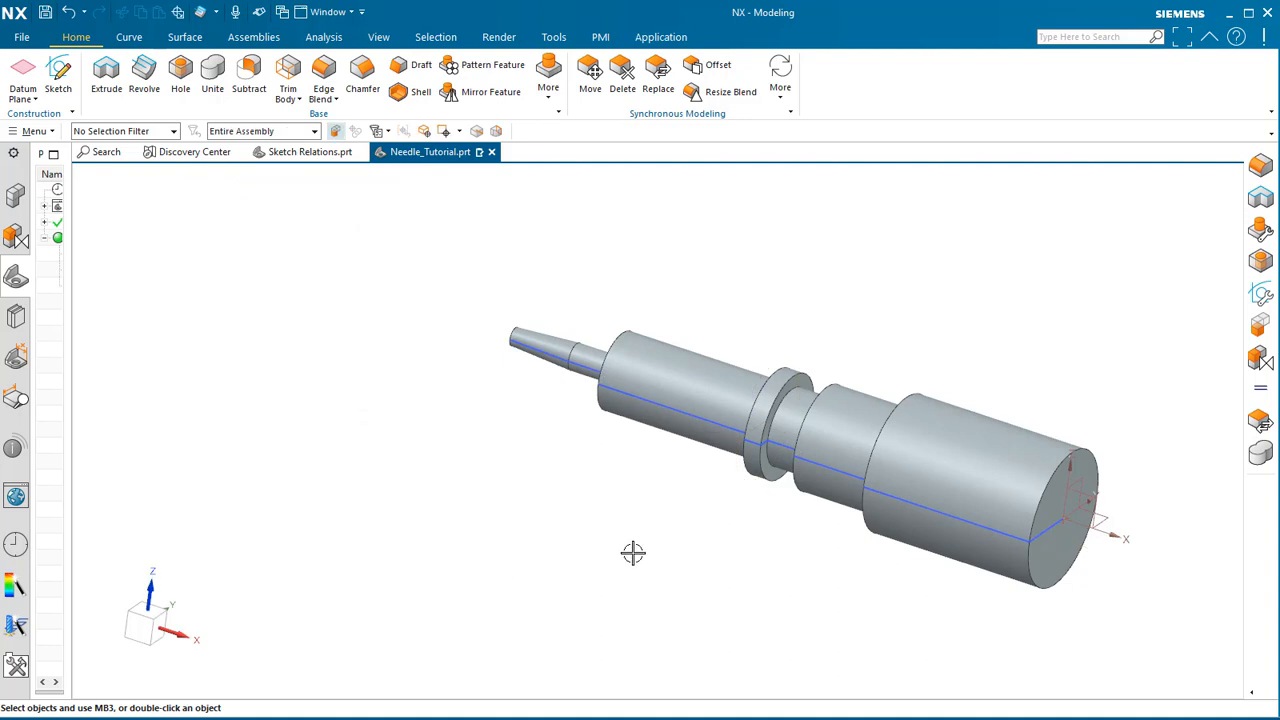
pyautogui.moveTo(757, 566); pyautogui.dragTo(754, 533, button='middle')
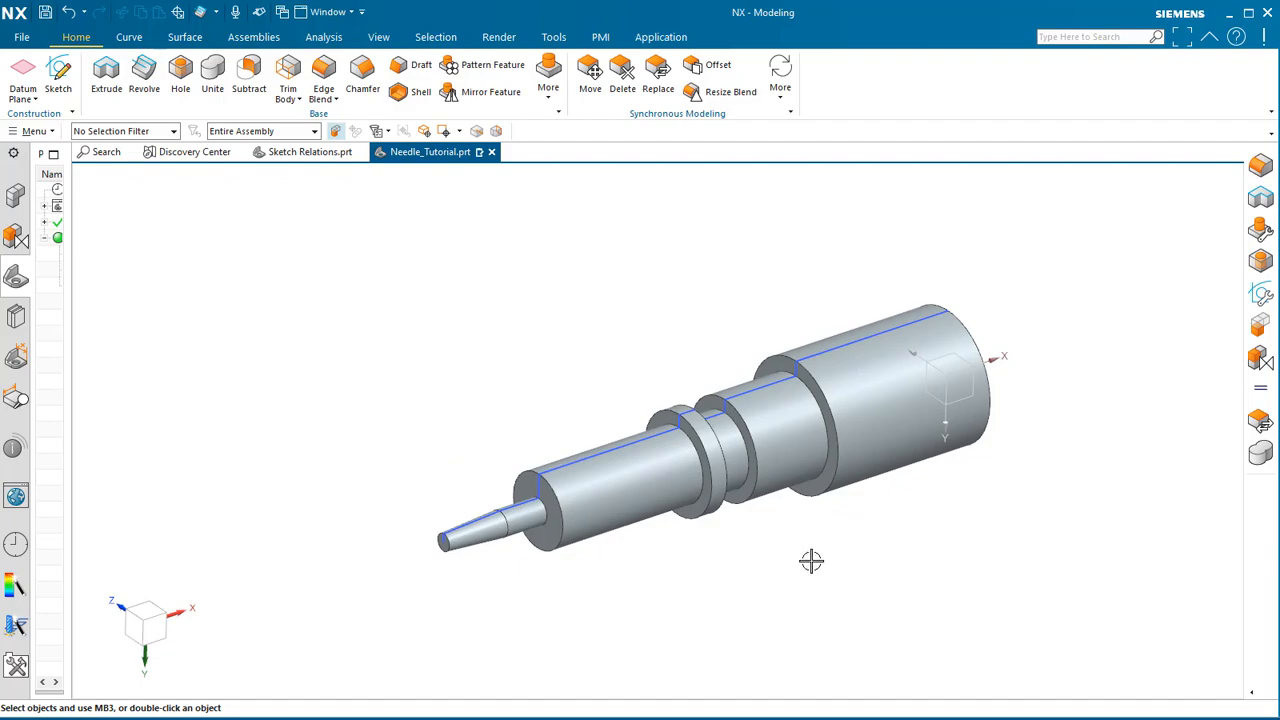